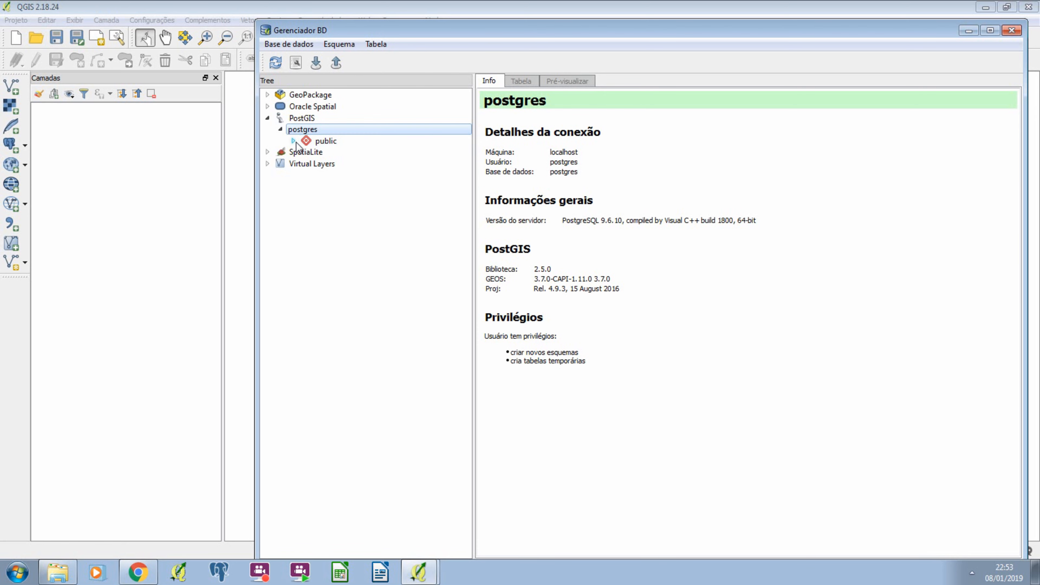
Load tab_producao_milho_2017 and vetor_municipios_br_2017 from the PostGIS public schema into the map, then minimize the database manager
double_click(297, 141)
double_click(360, 211)
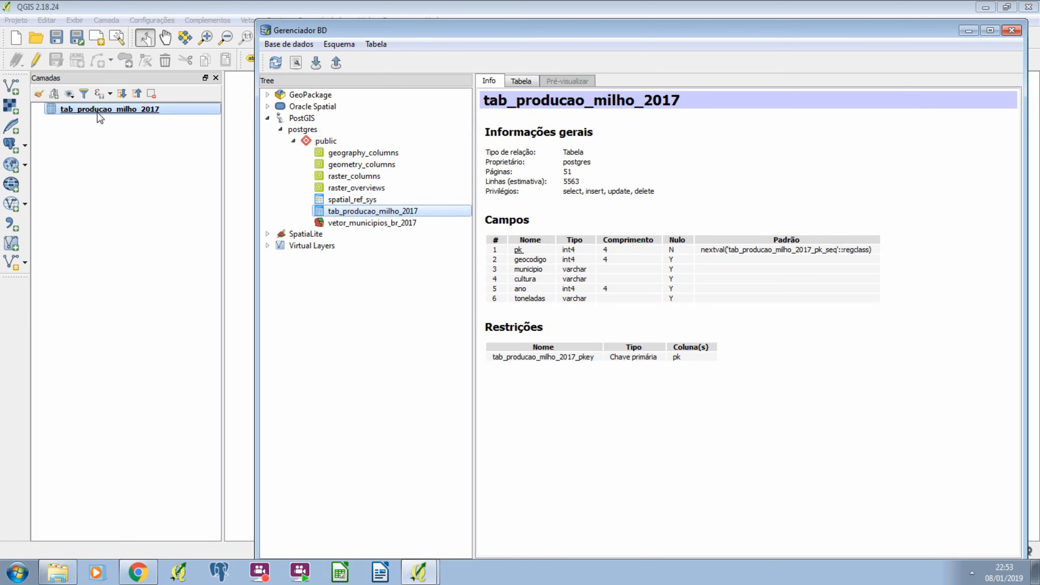
double_click(363, 223)
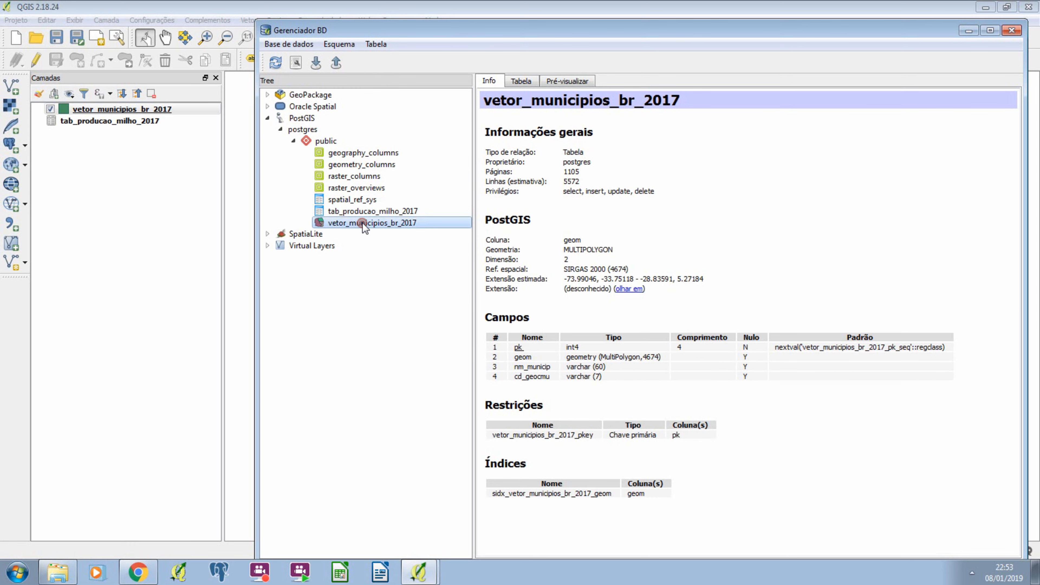
left_click(962, 33)
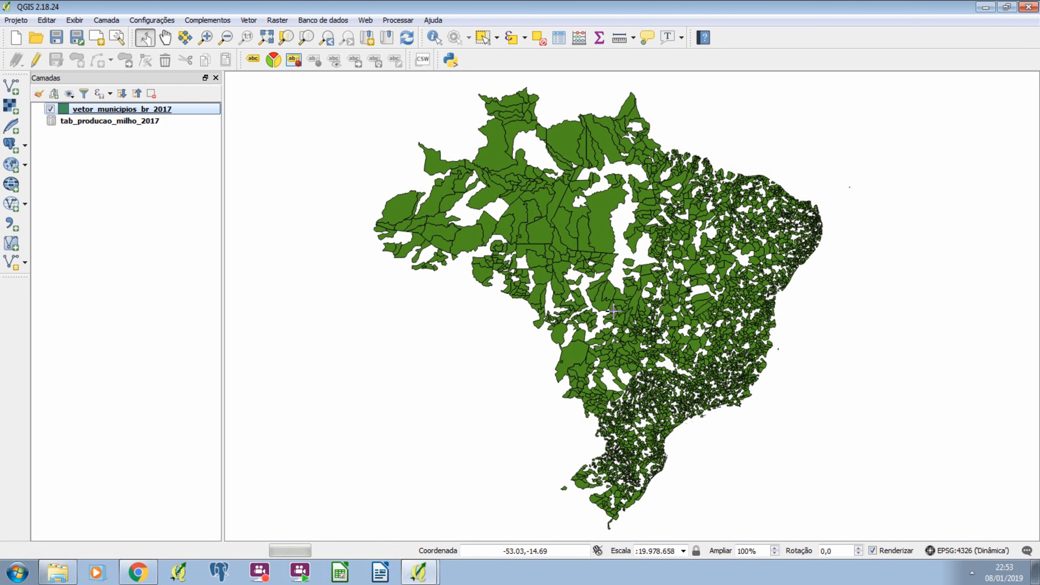
Examine the attribute table of tab_producao_milho_2017 with its records sorted by toneladas, then close it
left_click(113, 122)
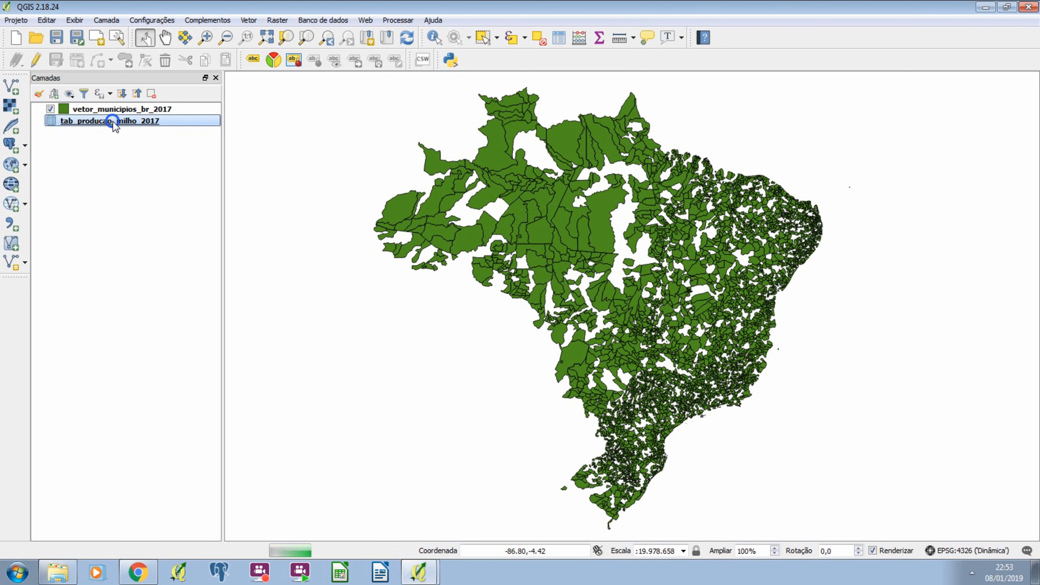
right_click(113, 121)
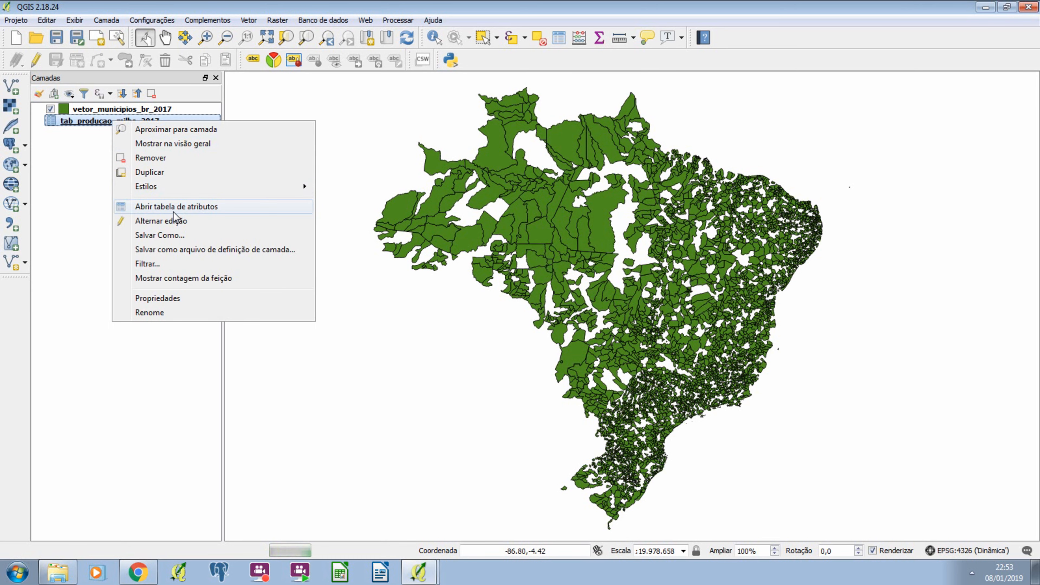
left_click(173, 211)
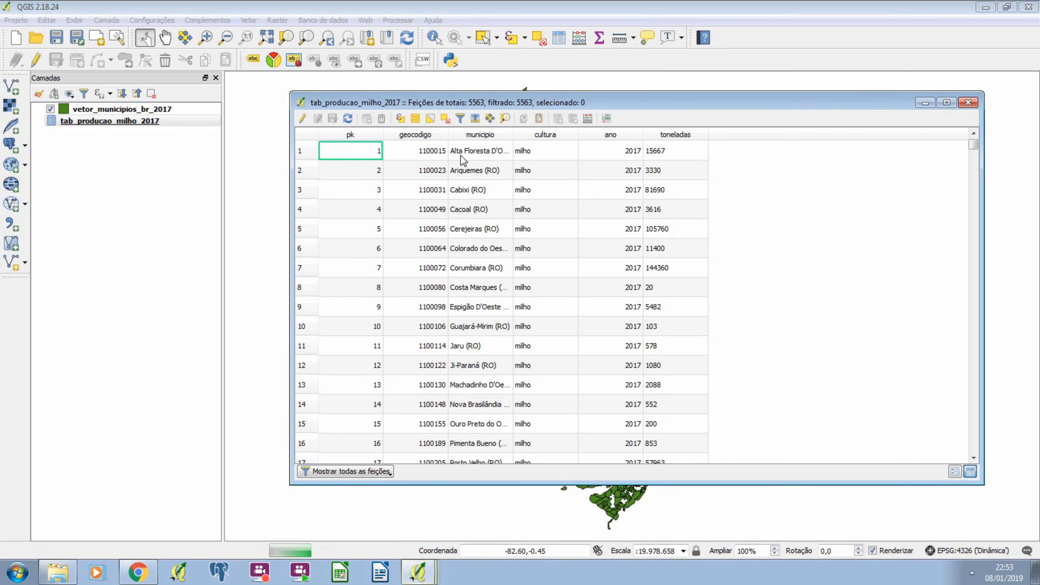
left_click_drag(641, 485, 656, 547)
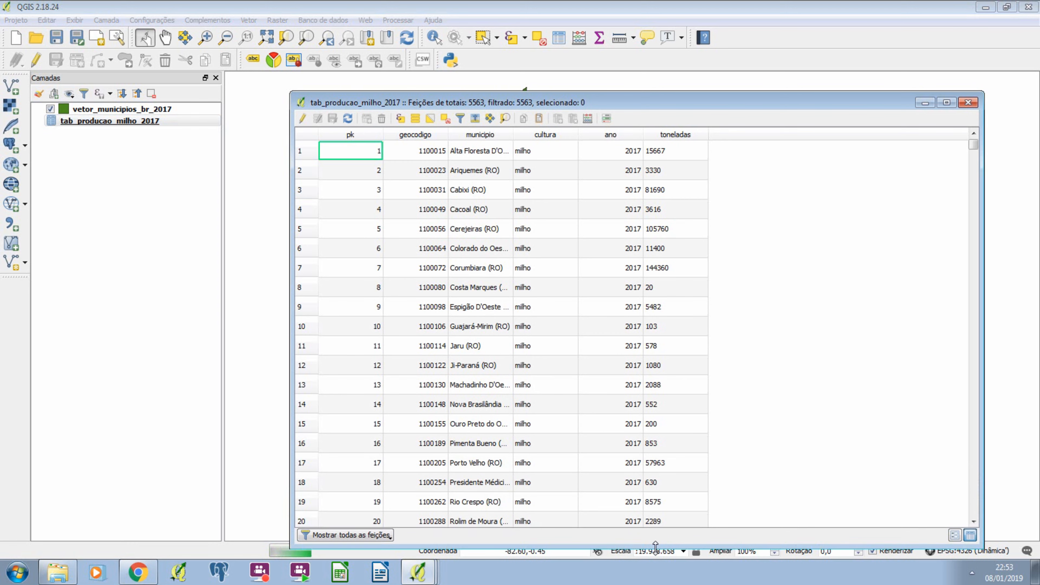
left_click(690, 135)
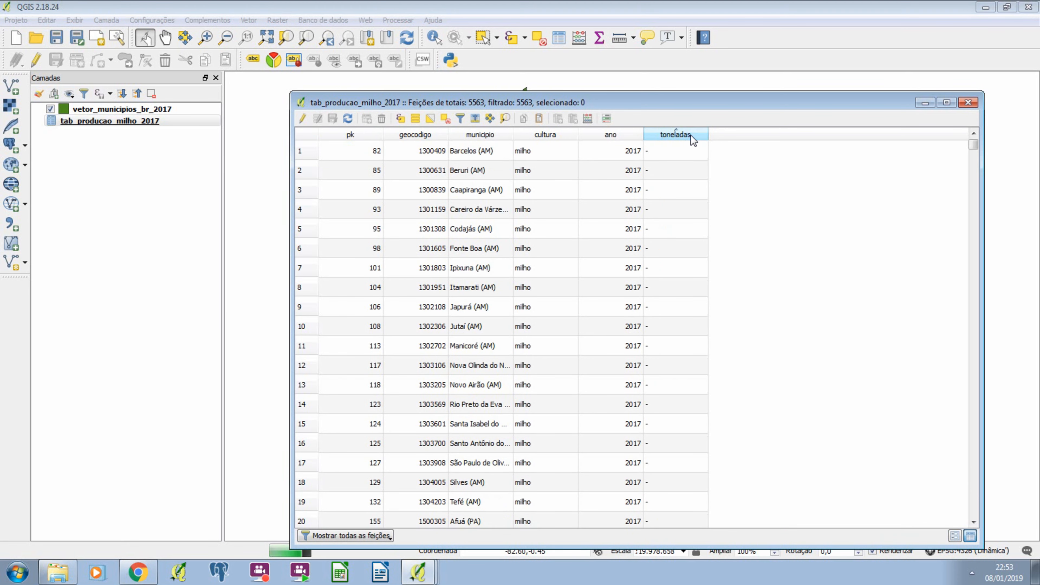
scroll(729, 244, "down", 10)
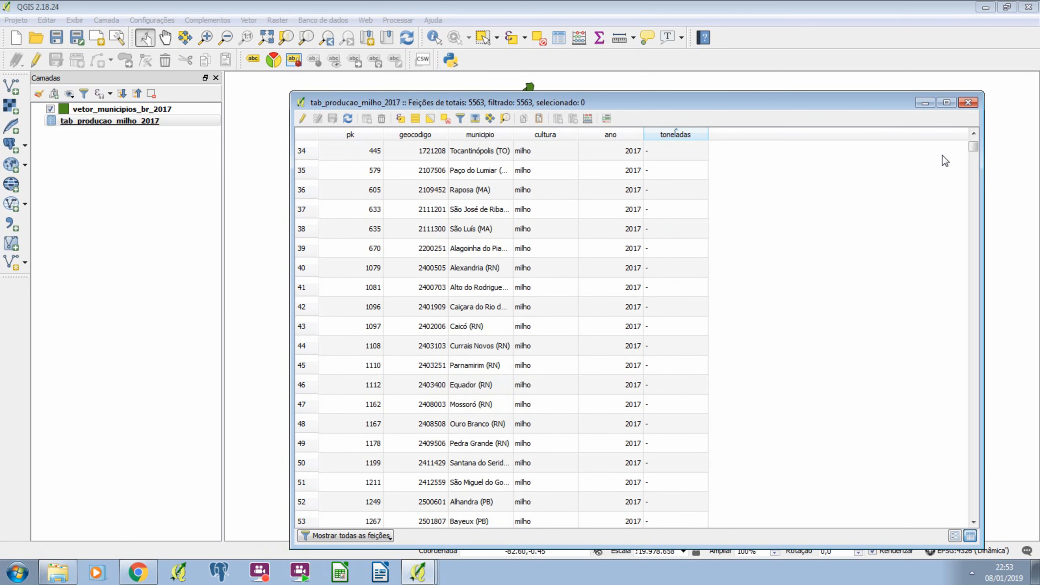
left_click_drag(974, 146, 973, 228)
left_click_drag(992, 269, 999, 295)
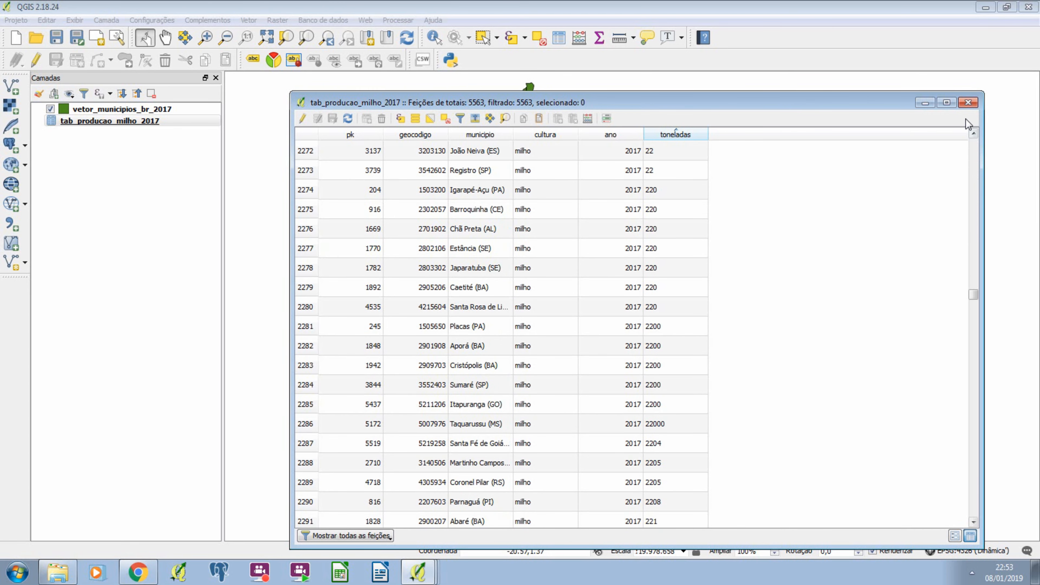
left_click(969, 102)
Review the attribute table of vetor_municipios_br_2017 alongside the municipality map, then close it
left_click(111, 110)
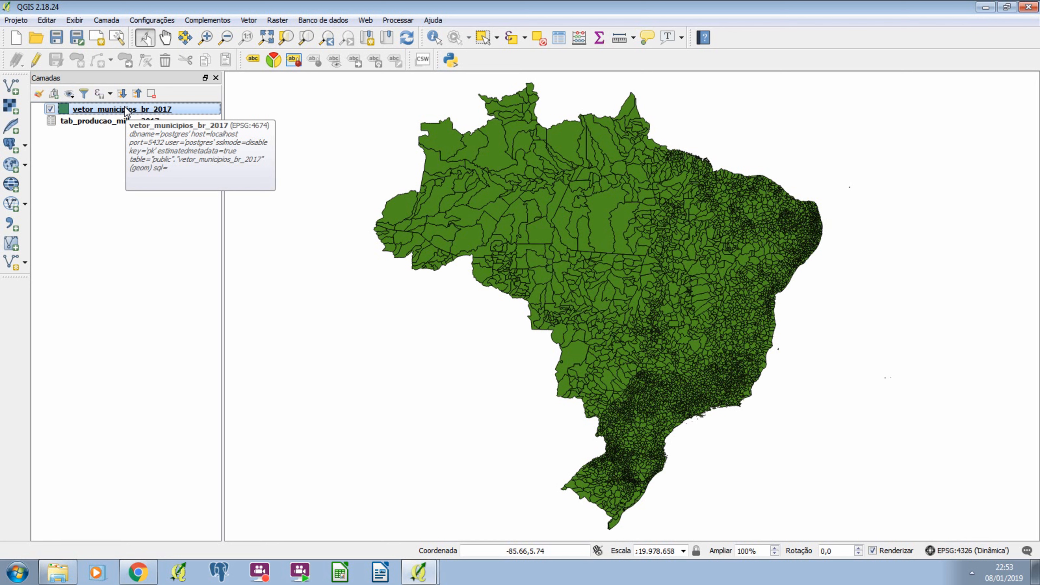
right_click(127, 109)
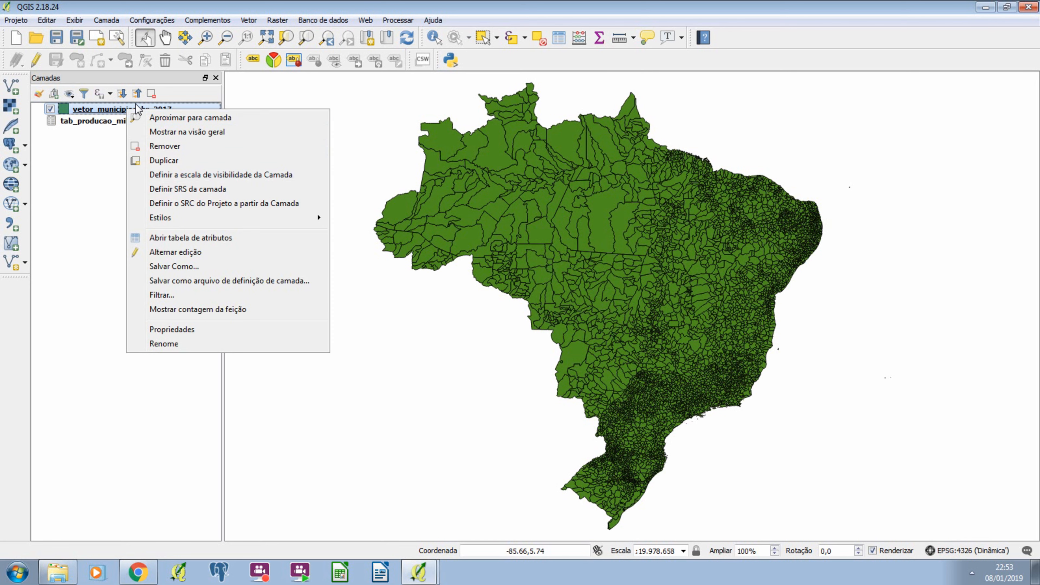
left_click(222, 237)
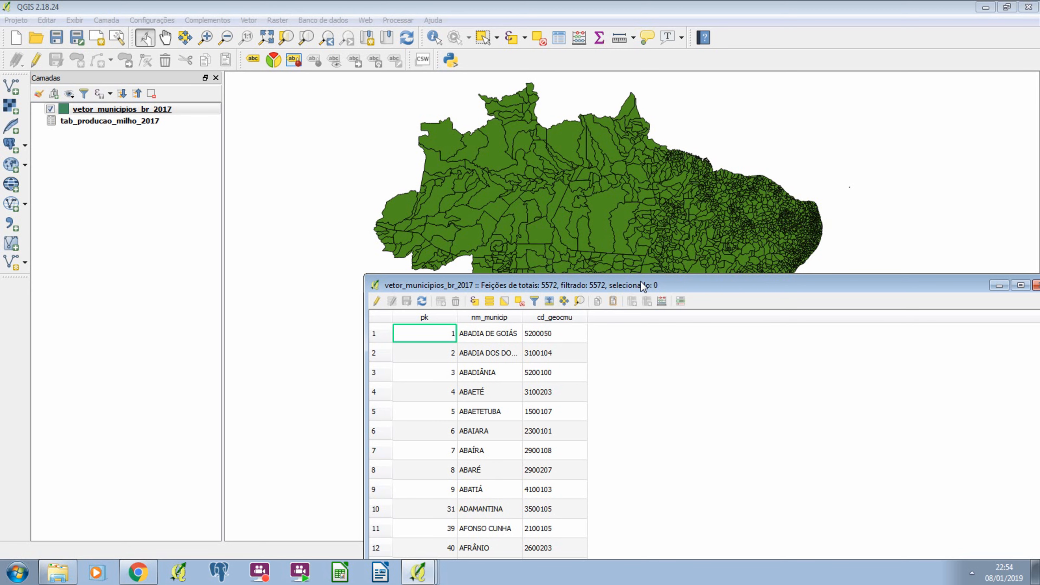
left_click_drag(640, 282, 682, 441)
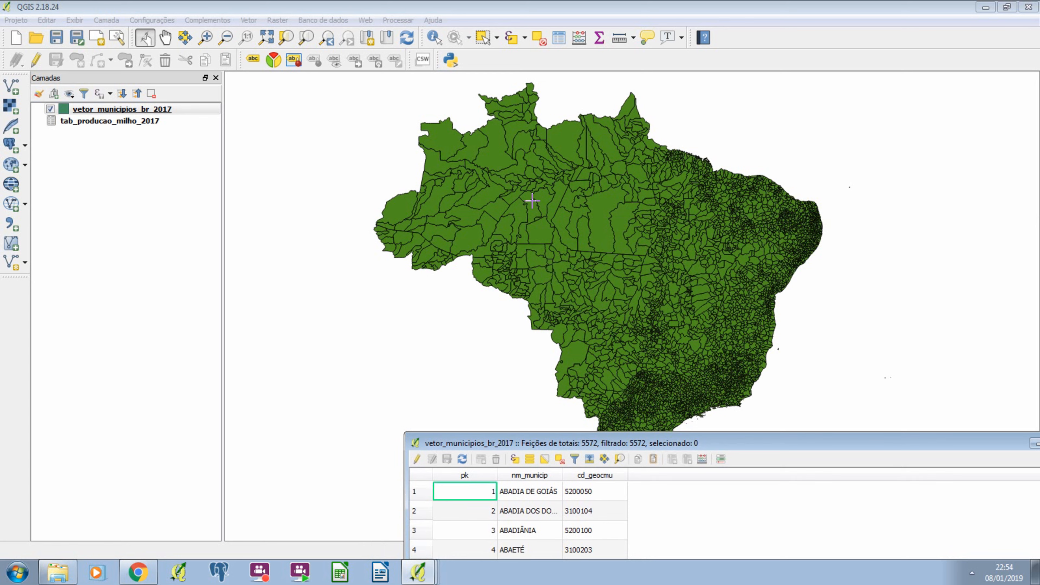
left_click(153, 110)
left_click_drag(519, 445, 410, 145)
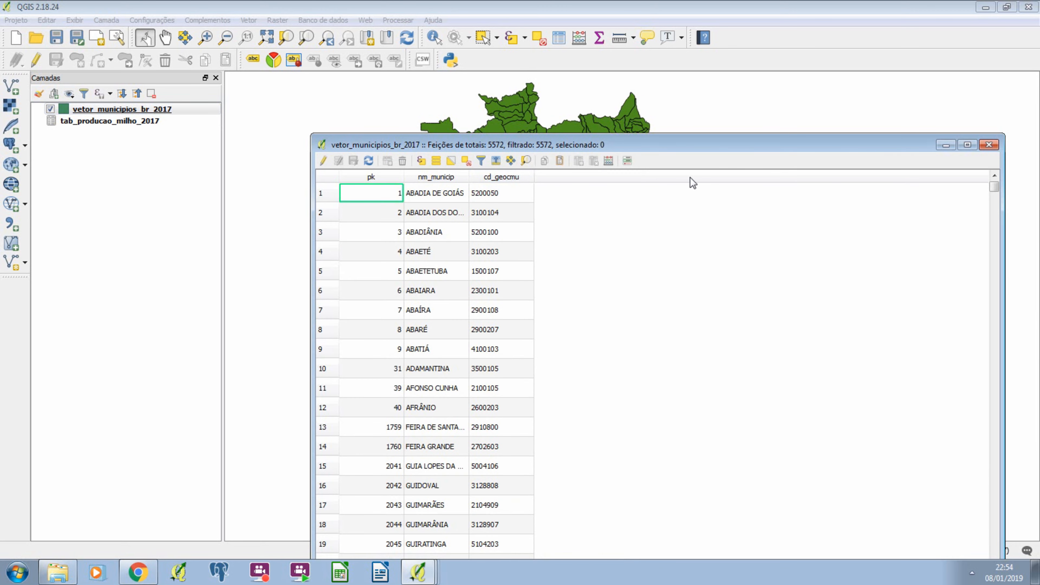
left_click(987, 146)
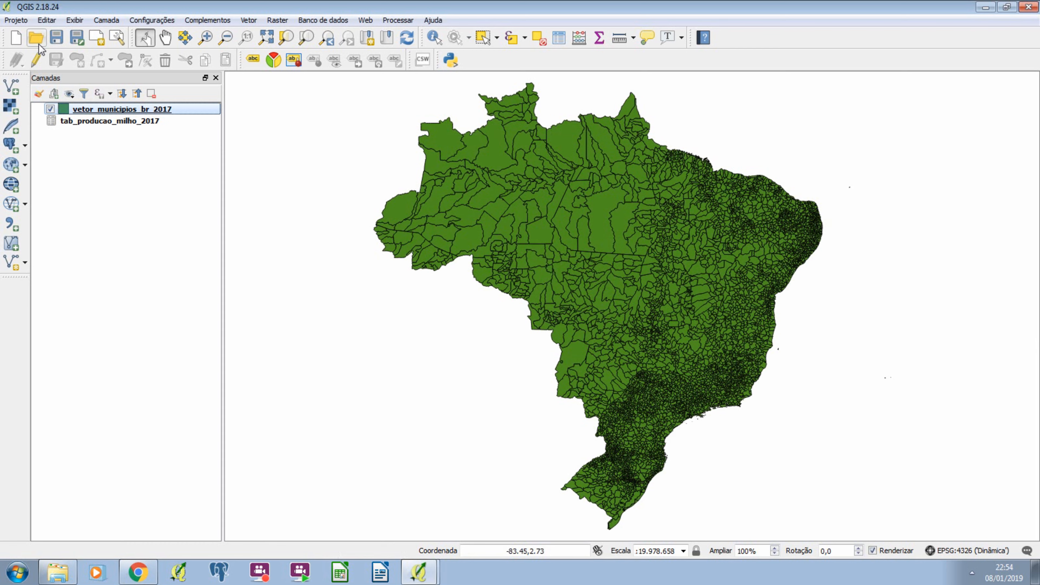
Start a new empty project, discarding the current one, and bring the database manager back into view
left_click(16, 38)
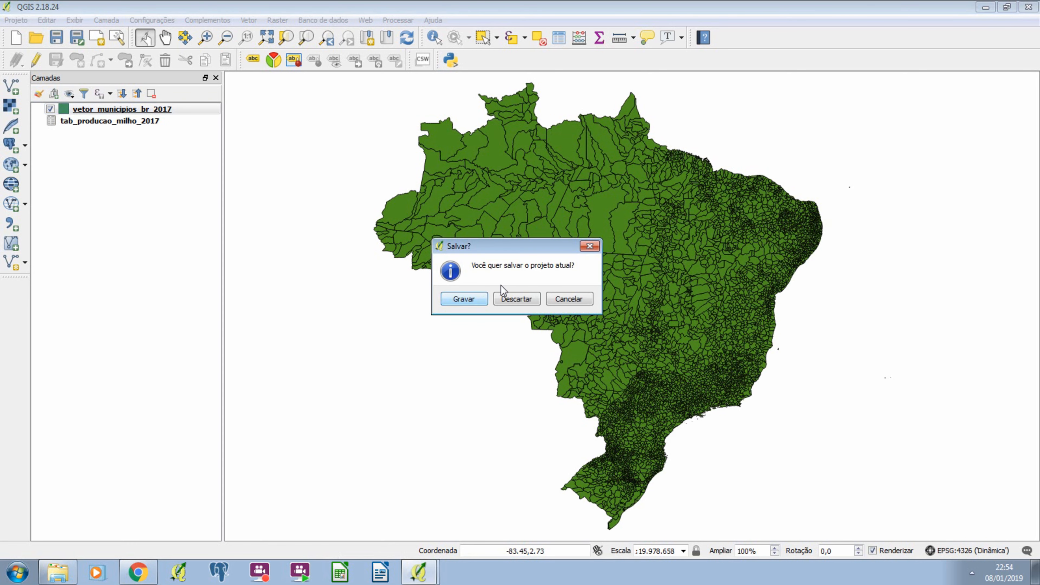
left_click(501, 296)
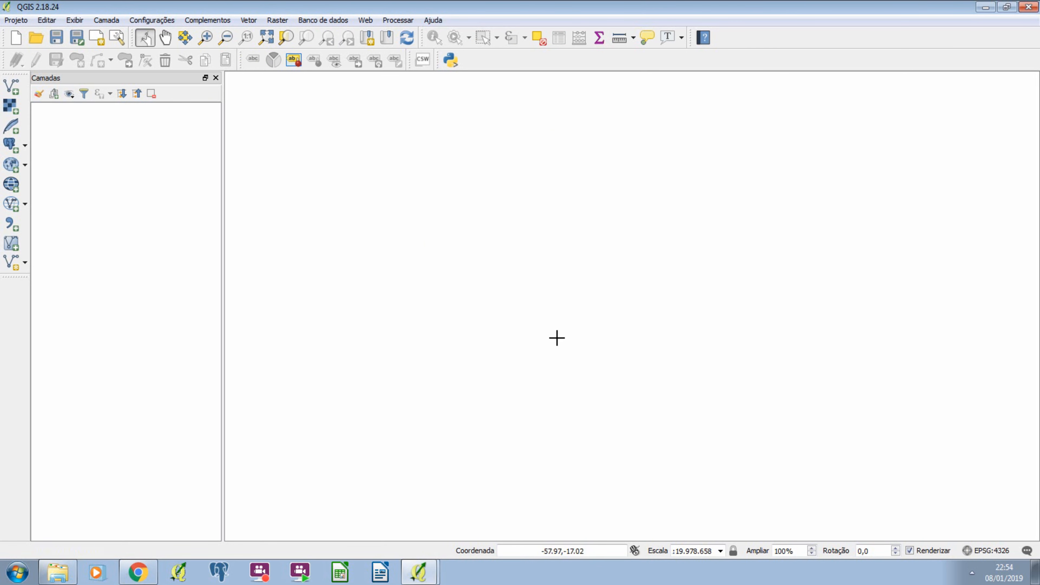
left_click(420, 579)
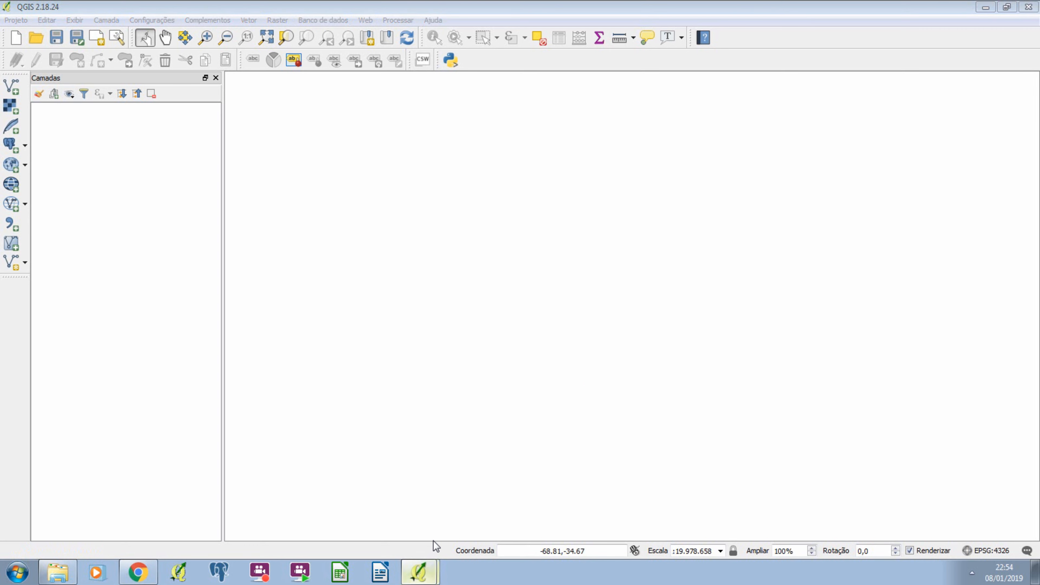
left_click_drag(587, 19, 582, 14)
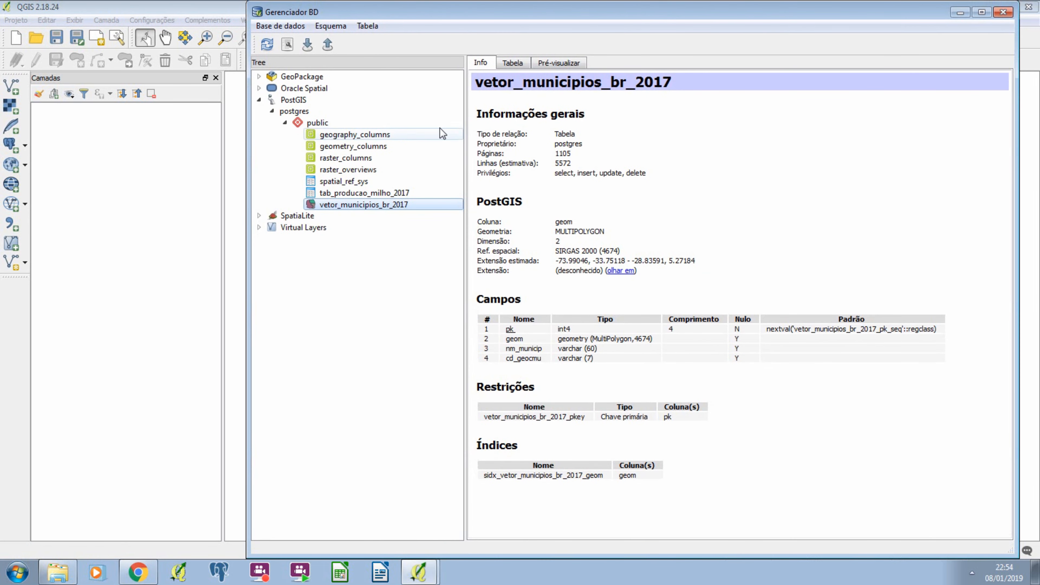
Compare the field definitions of tab_producao_milho_2017 and vetor_municipios_br_2017, checking the geocodigo field and its data type
left_click(389, 193)
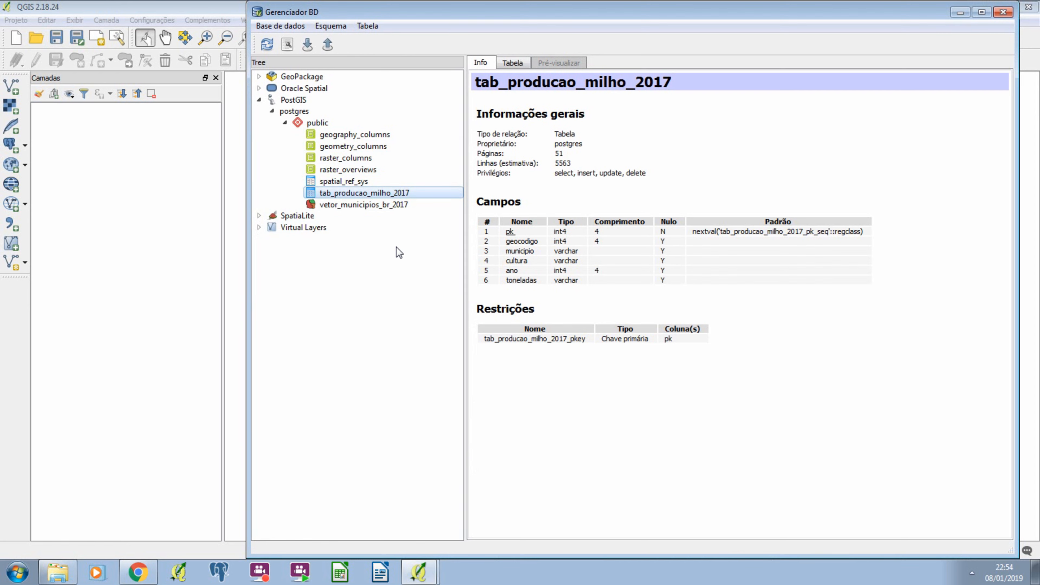
left_click(401, 207)
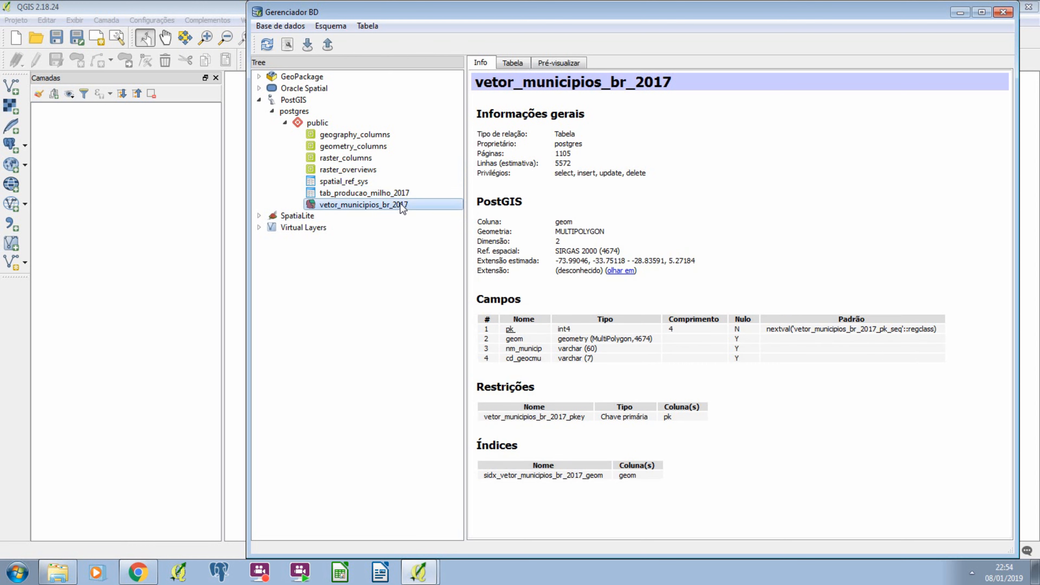
left_click(400, 193)
left_click(402, 202)
left_click(402, 192)
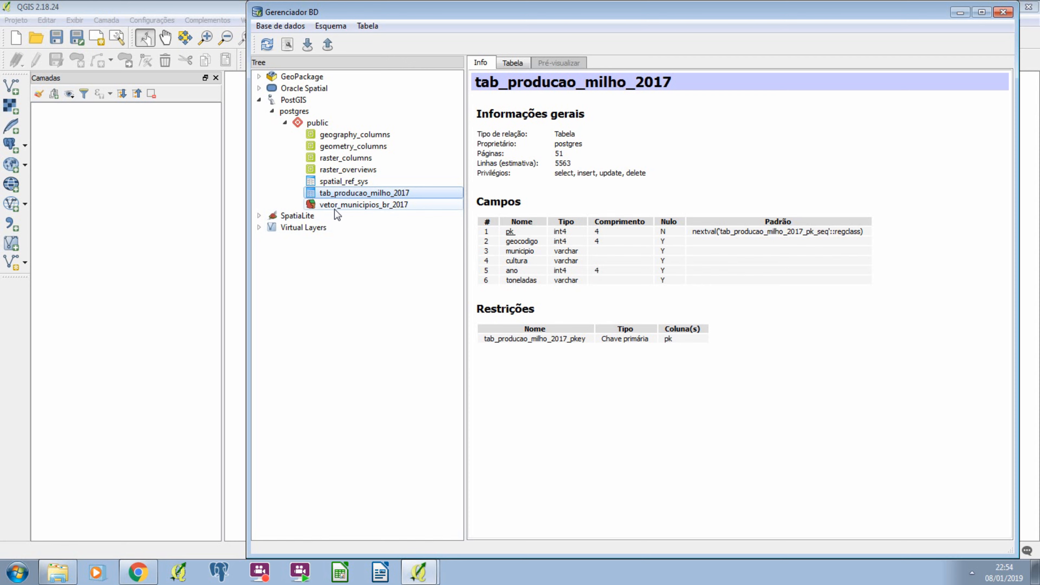
left_click(368, 197)
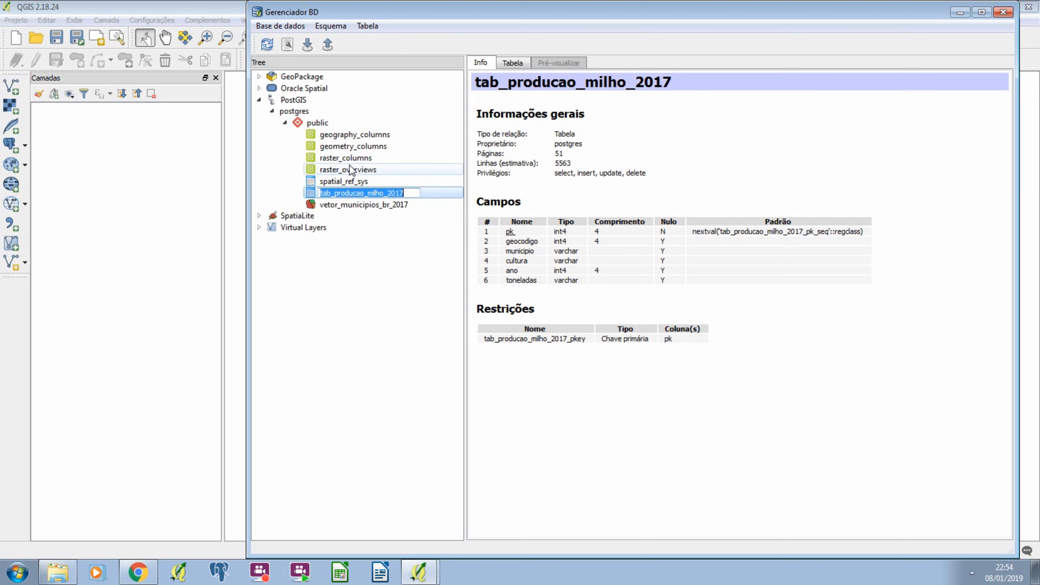
left_click(368, 204)
left_click(370, 193)
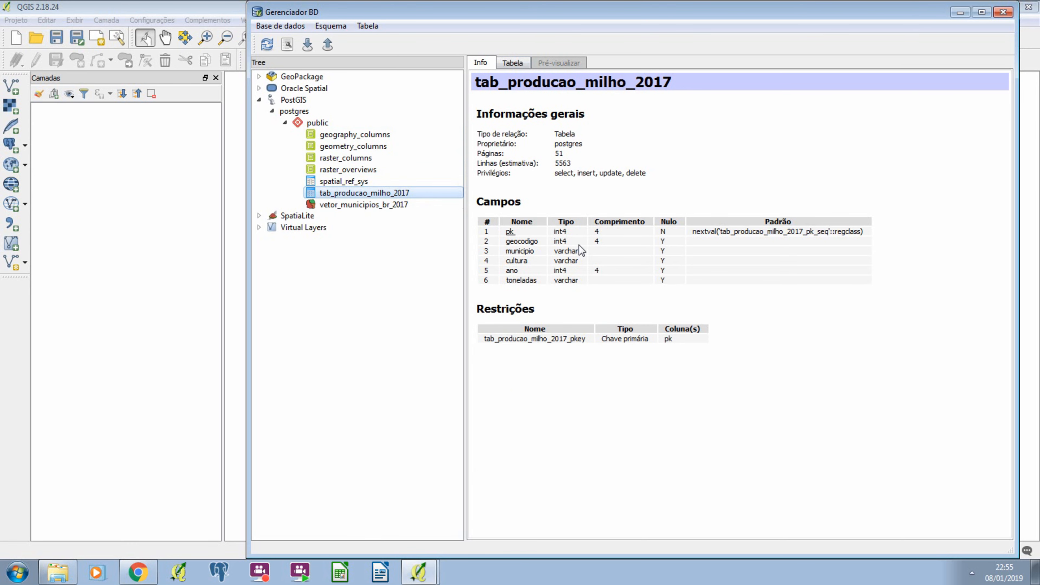
left_click_drag(510, 247, 541, 246)
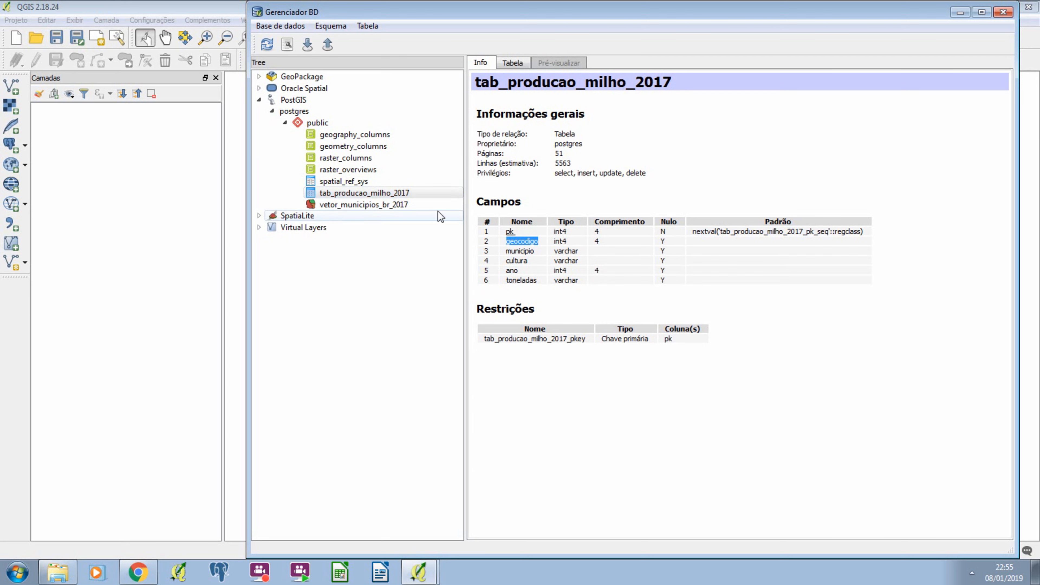
left_click(374, 197)
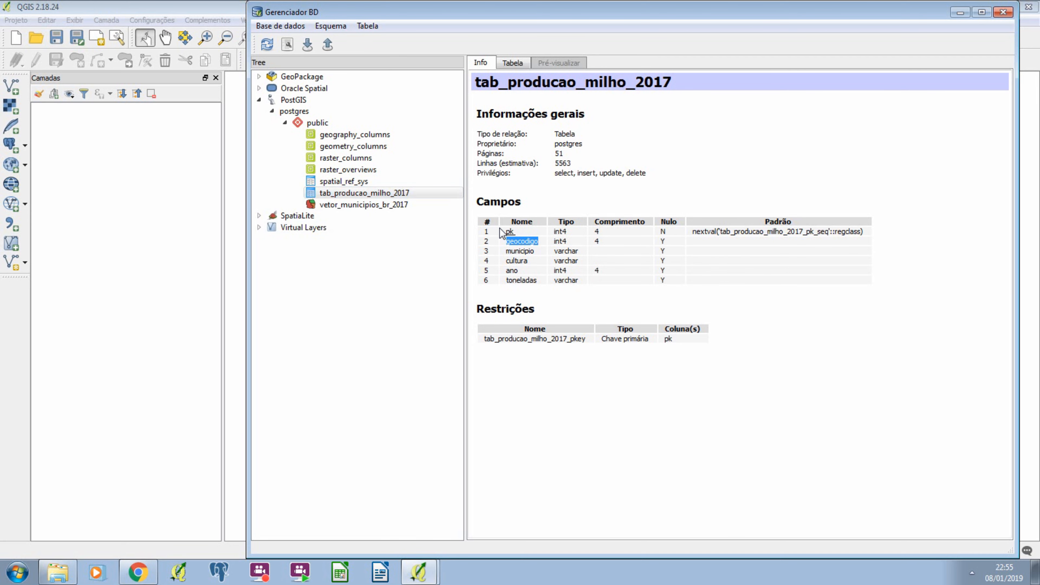
left_click(570, 245)
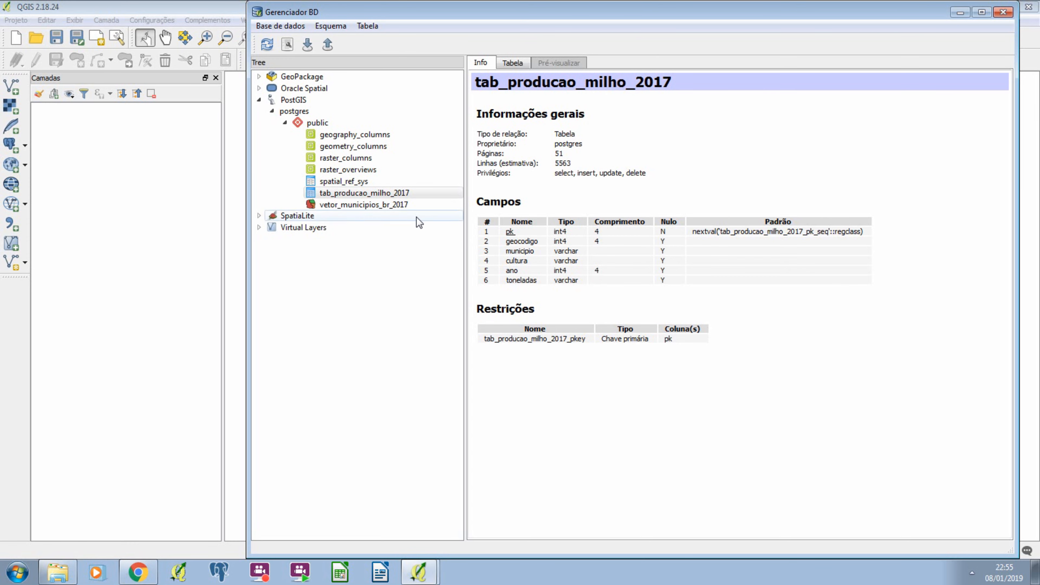
Compare the records of both tables, checking the municipality codes in geocodigo and cd_geocmu
left_click(517, 63)
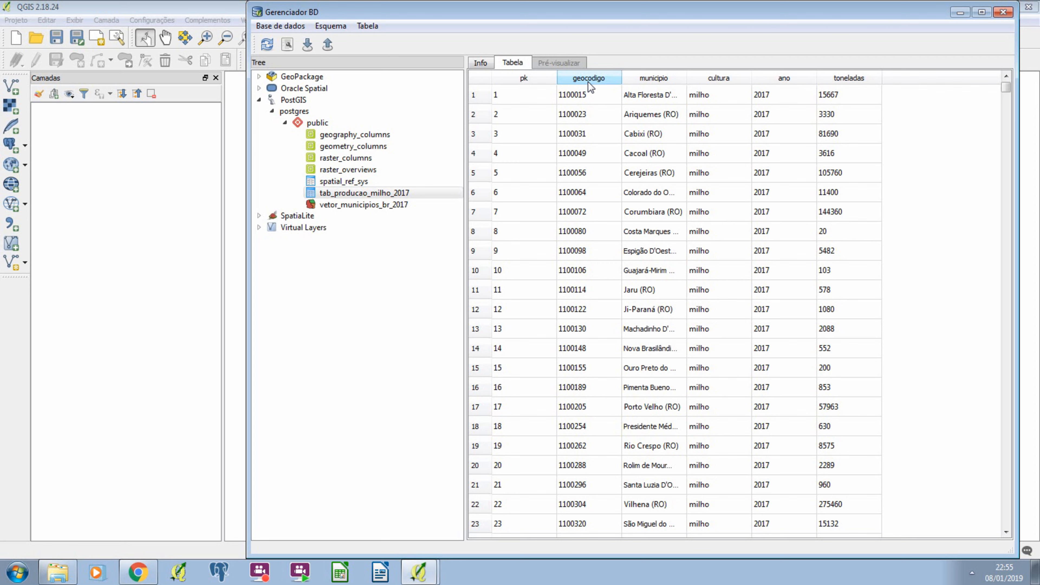
left_click(581, 111)
left_click(563, 127)
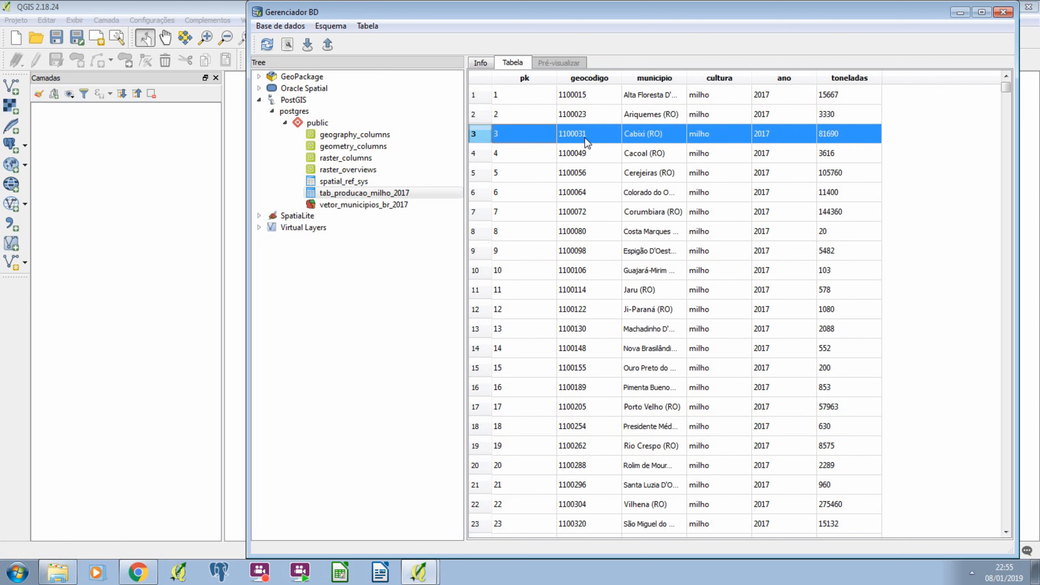
left_click(344, 205)
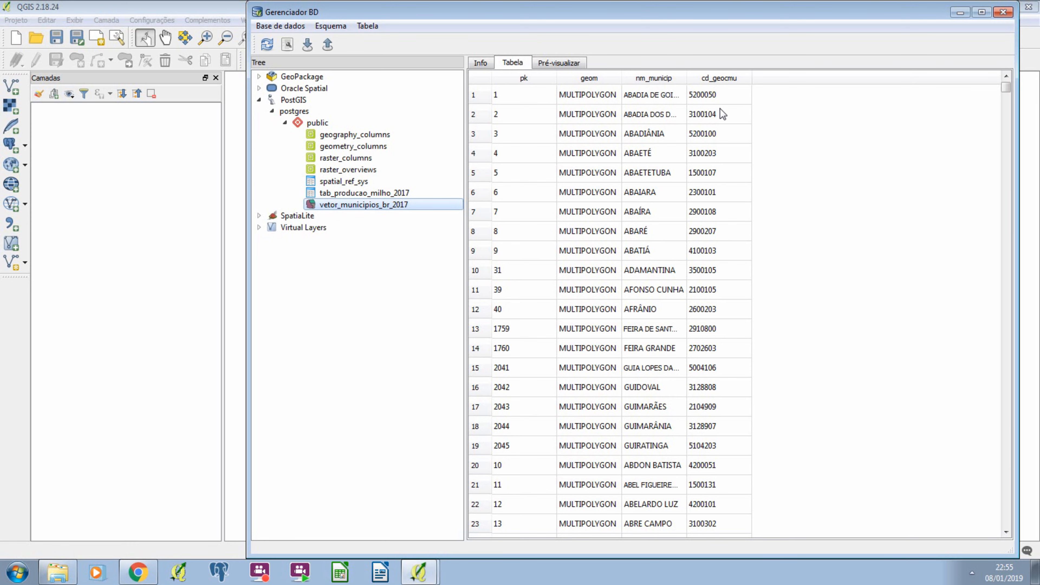
Recheck the data types of geocodigo in the production table and cd_geocmu in the municipalities table
key("Up")
left_click(480, 62)
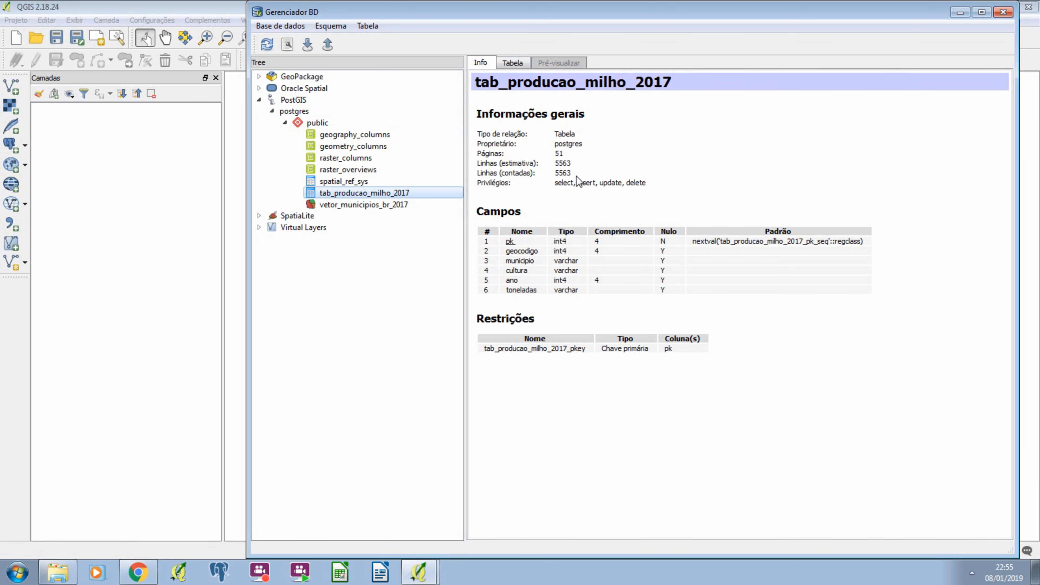
left_click(378, 206)
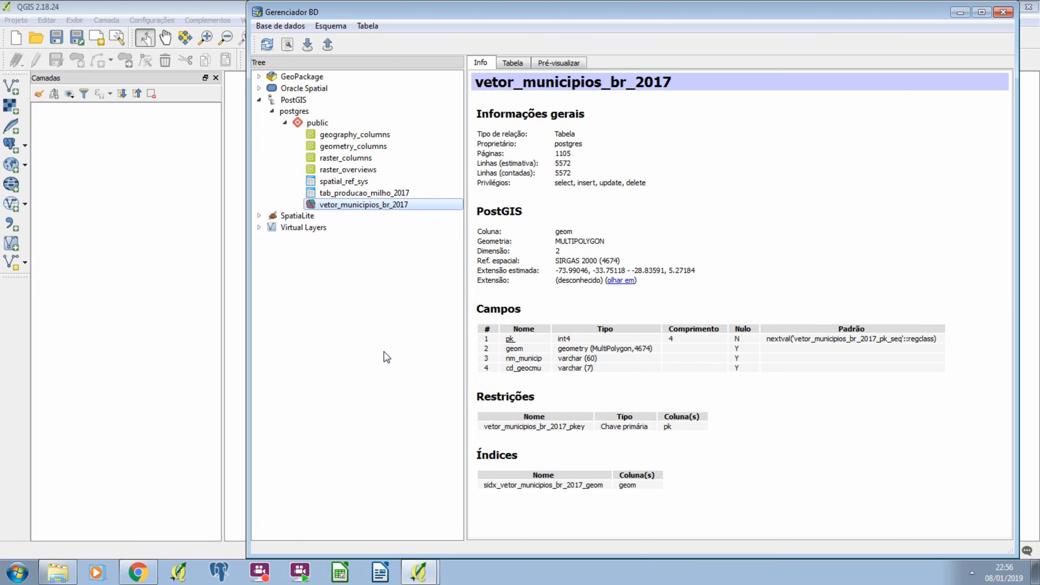
left_click(348, 193)
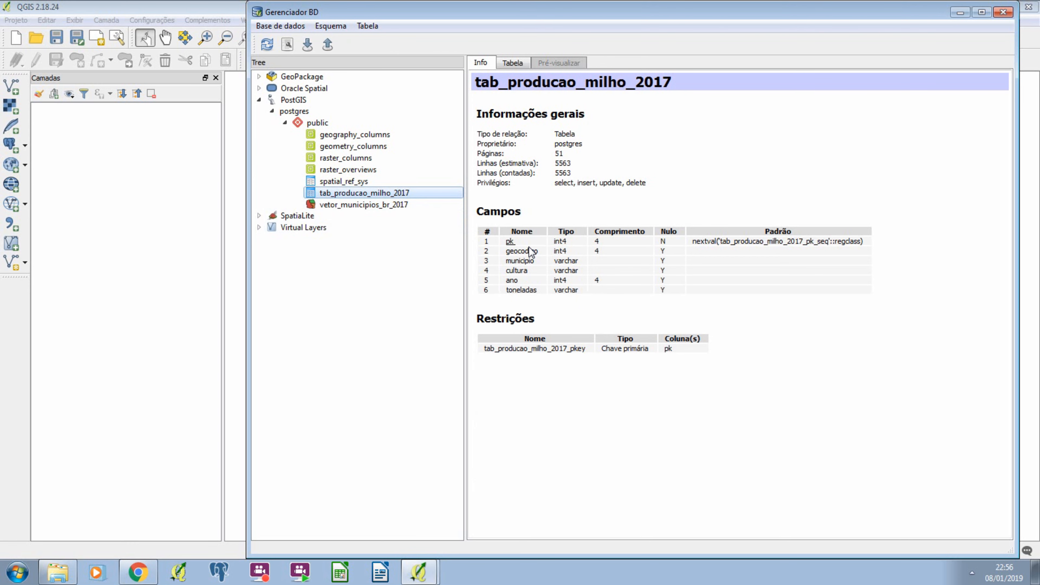
left_click(415, 204)
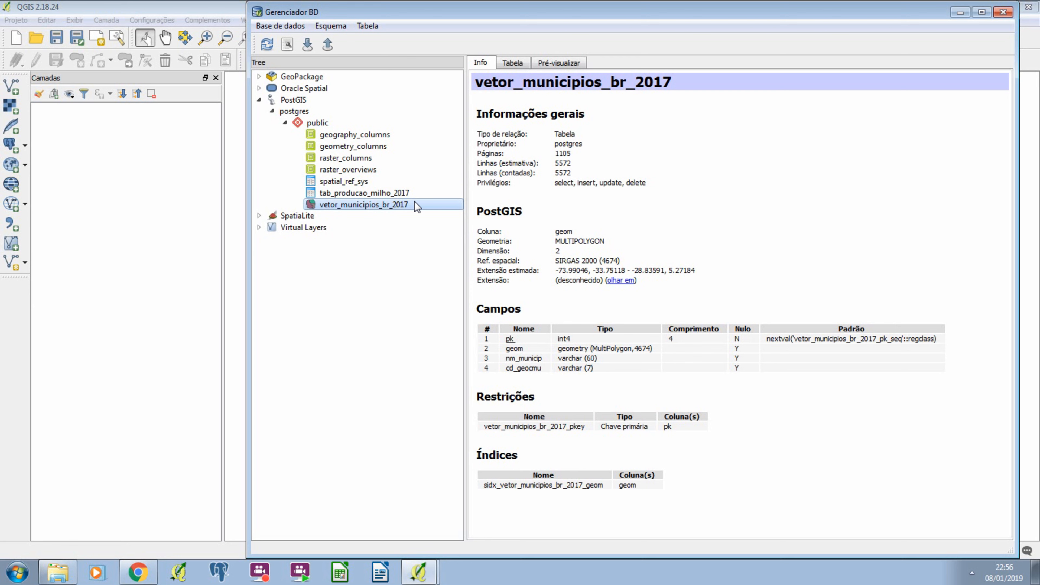
Load the vetor_municipios_br_2017 table into the project as a map layer and put the database manager out of the way
double_click(395, 205)
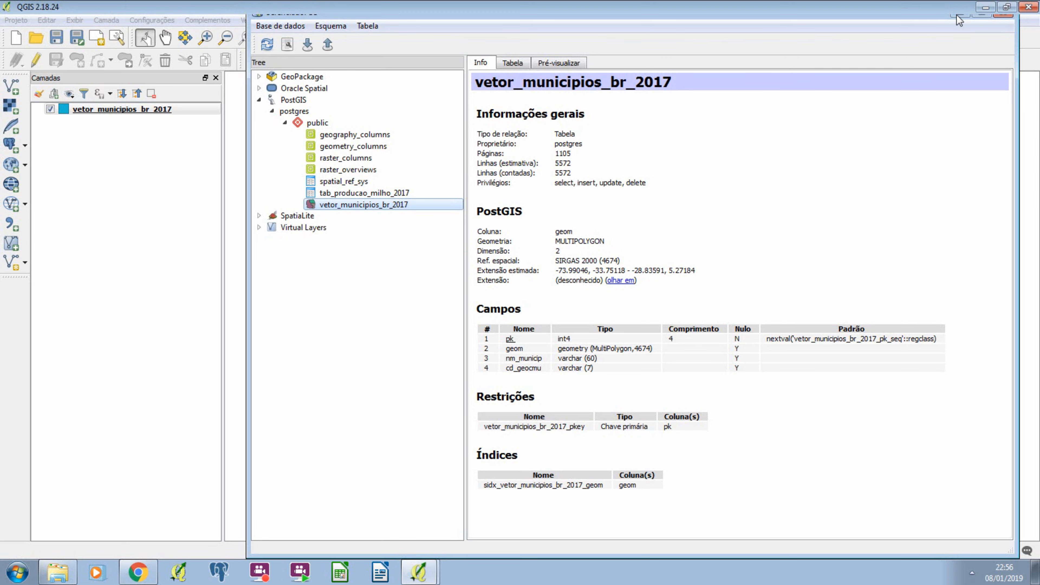
left_click(960, 12)
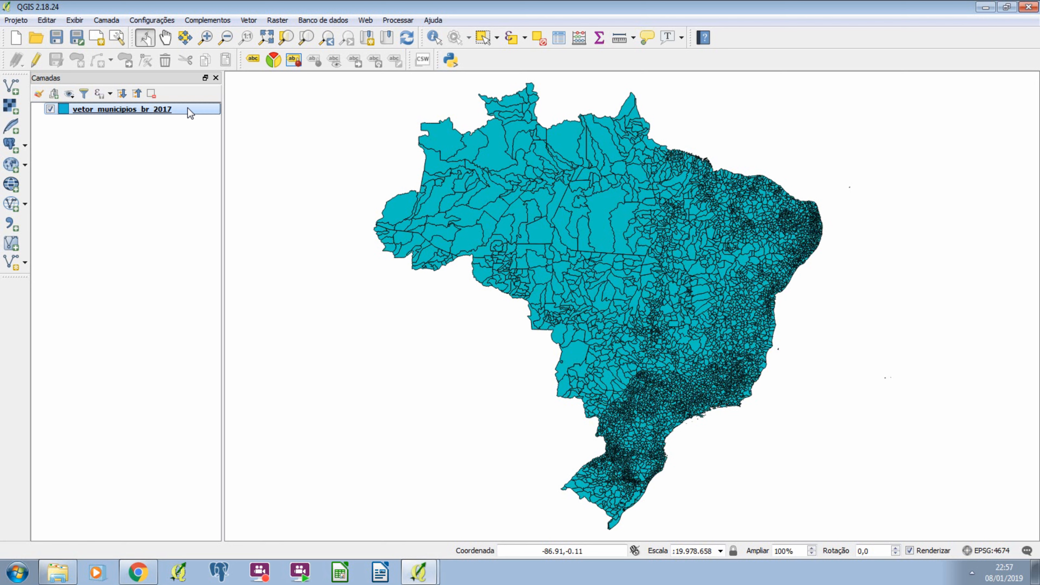
mouse_move(189, 112)
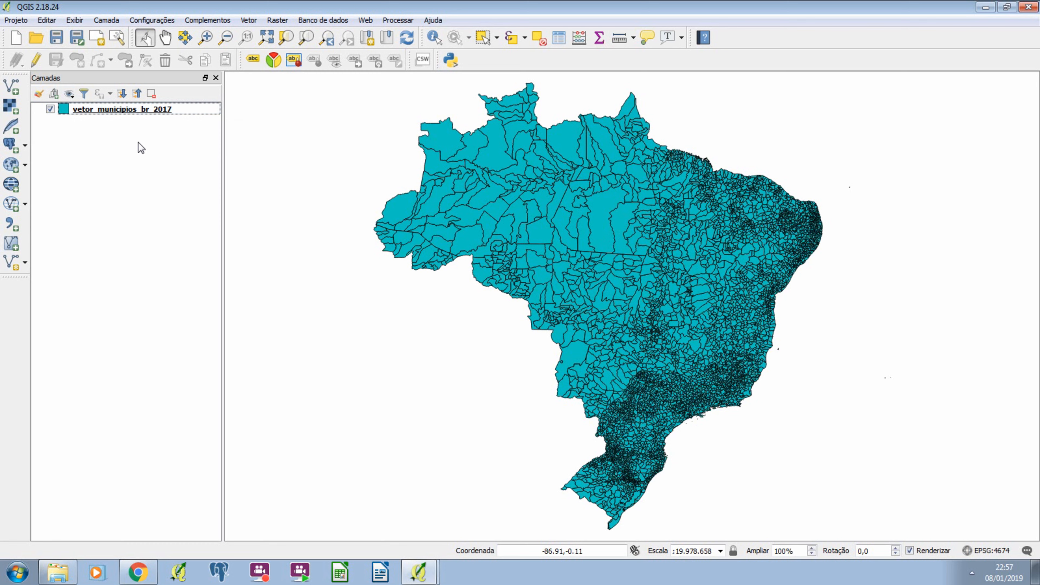
Enable editing on the vetor_municipios_br_2017 layer and hide the layer from the map
left_click(122, 109)
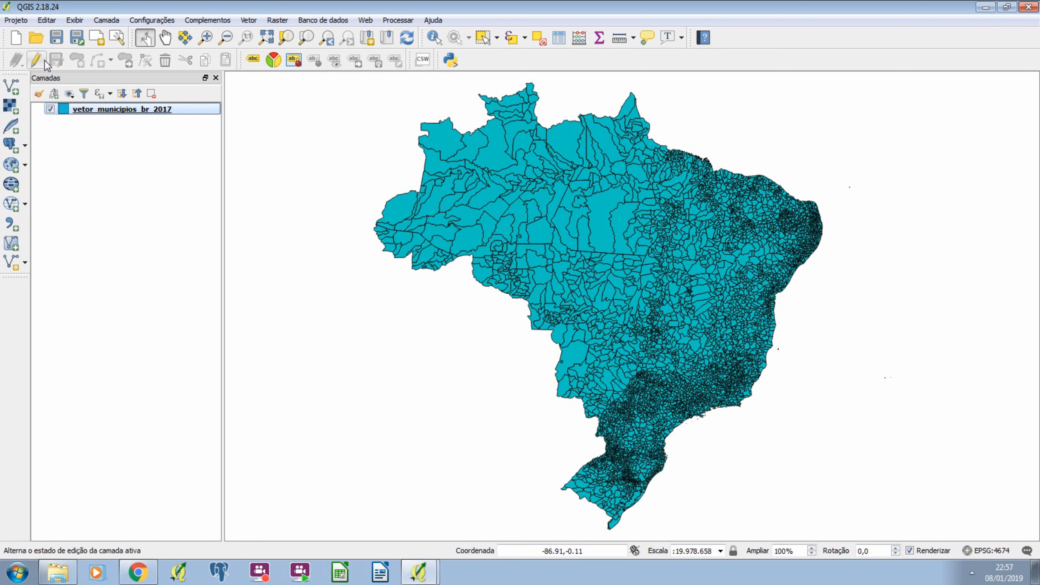
left_click(36, 60)
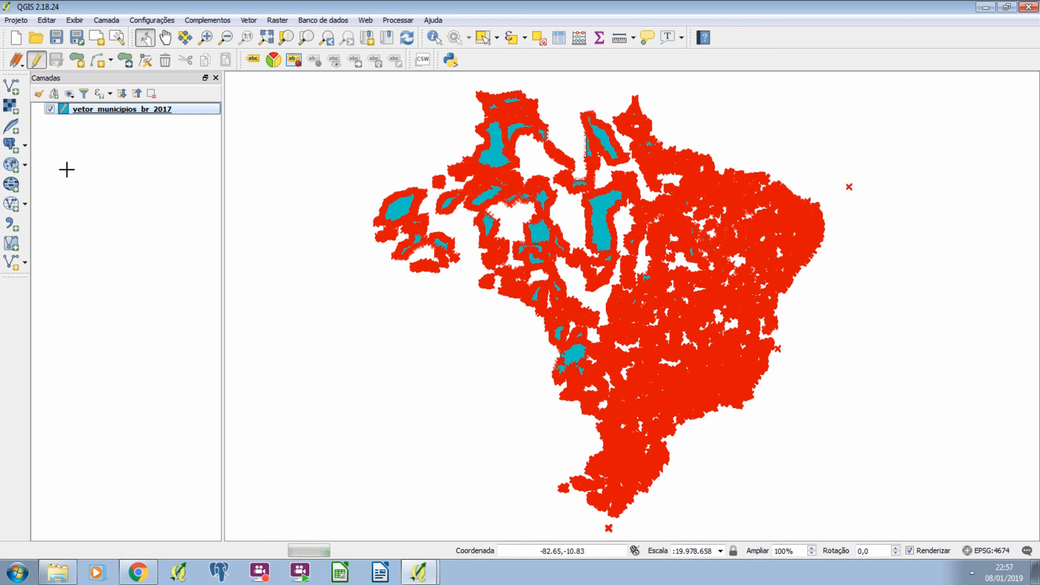
left_click(50, 109)
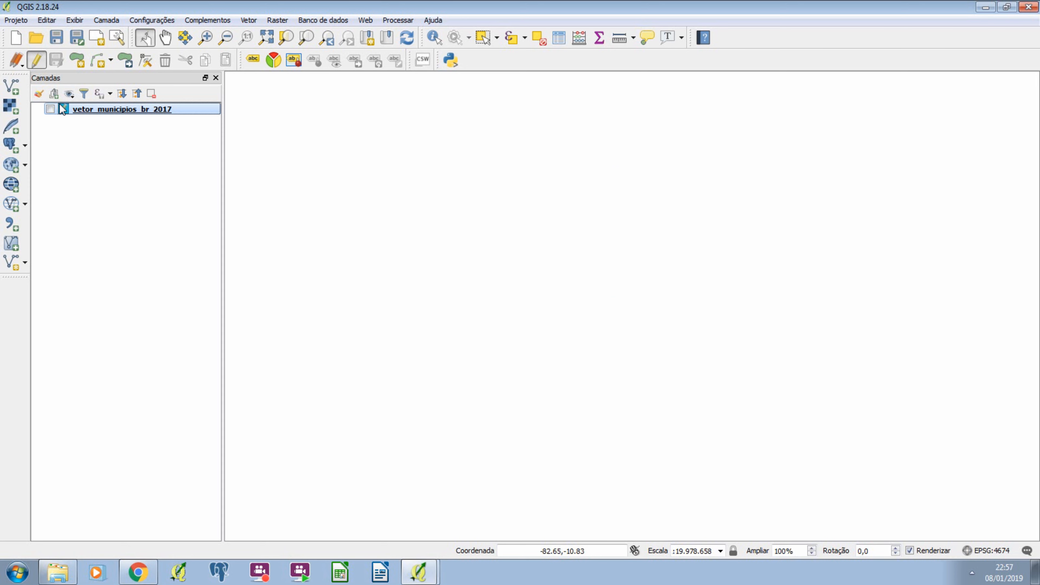
From the attribute table of vetor_municipios_br_2017, set up a new calculated field named geocodigo with type Número inteiro (inteiro - 32bit)
right_click(105, 109)
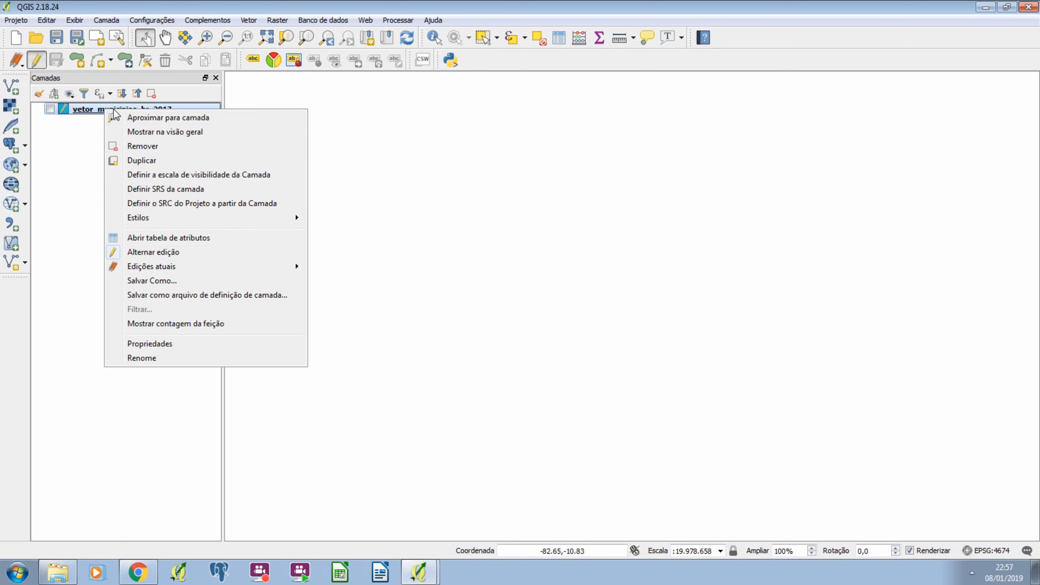
left_click(169, 237)
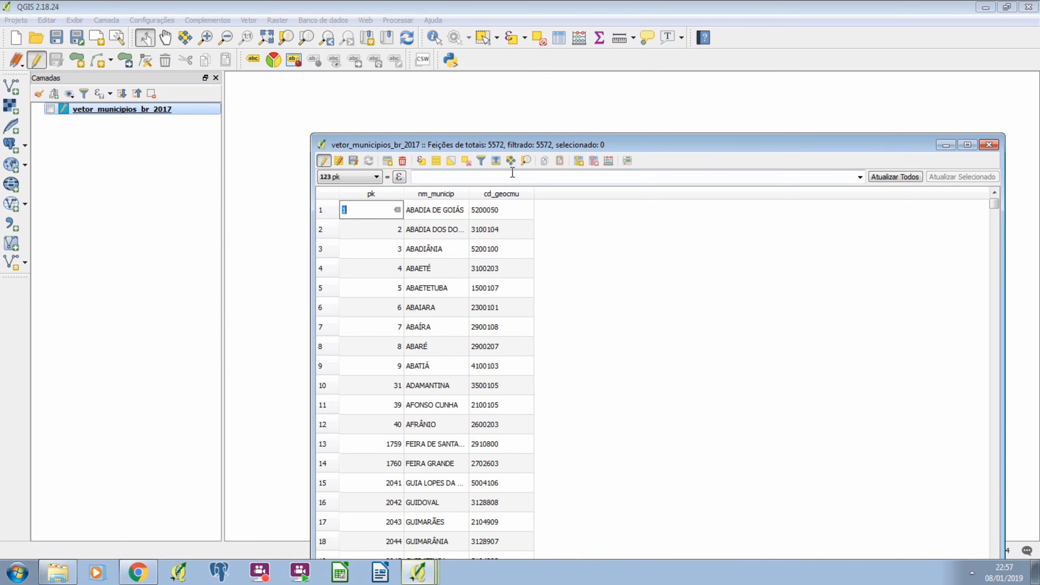
left_click_drag(533, 148, 497, 58)
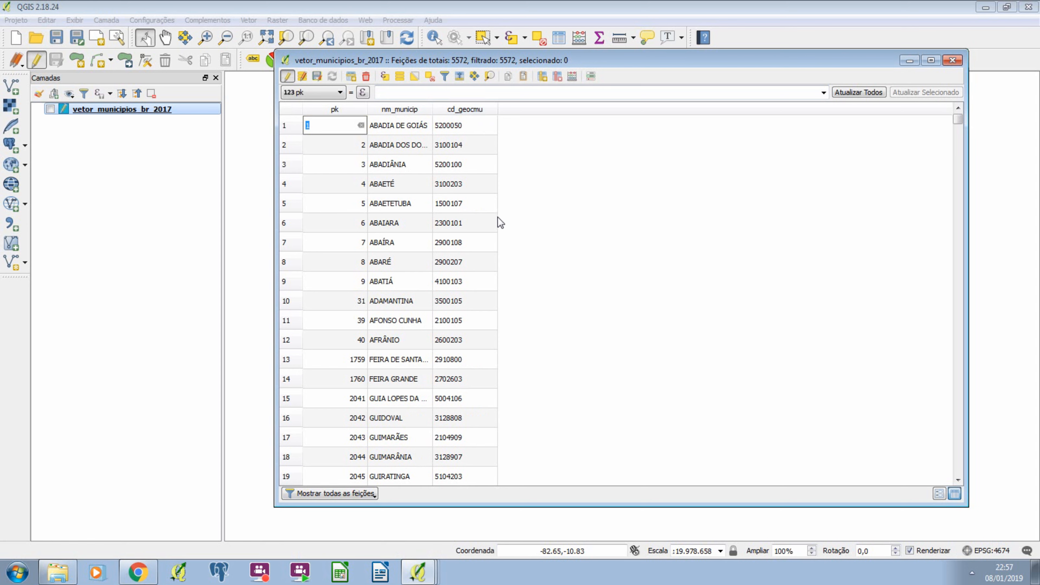
left_click(573, 78)
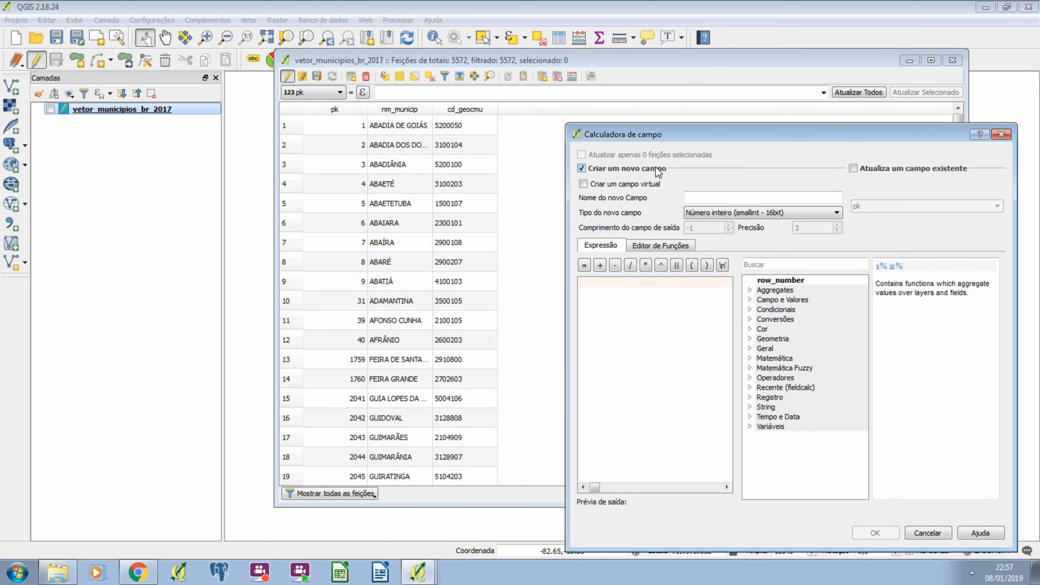
left_click(700, 197)
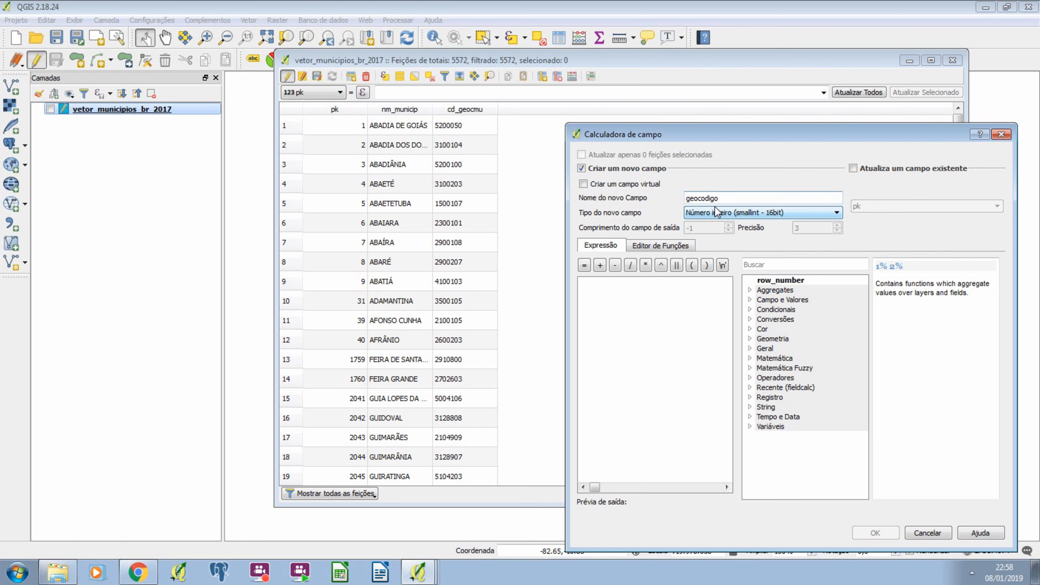
left_click(738, 207)
left_click(803, 224)
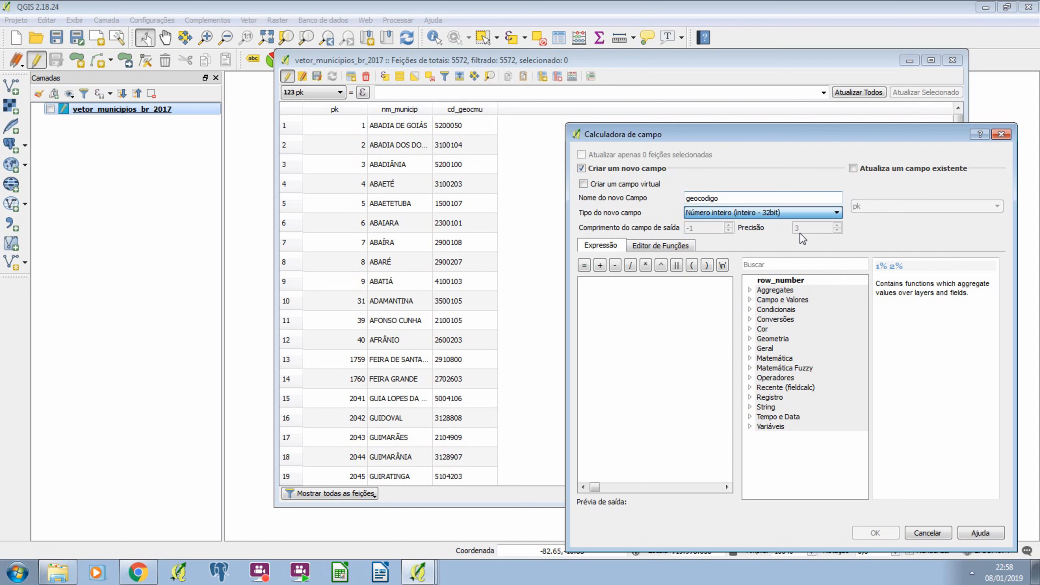
Set the new field's expression to the existing field "cd_geocmu"
left_click(750, 299)
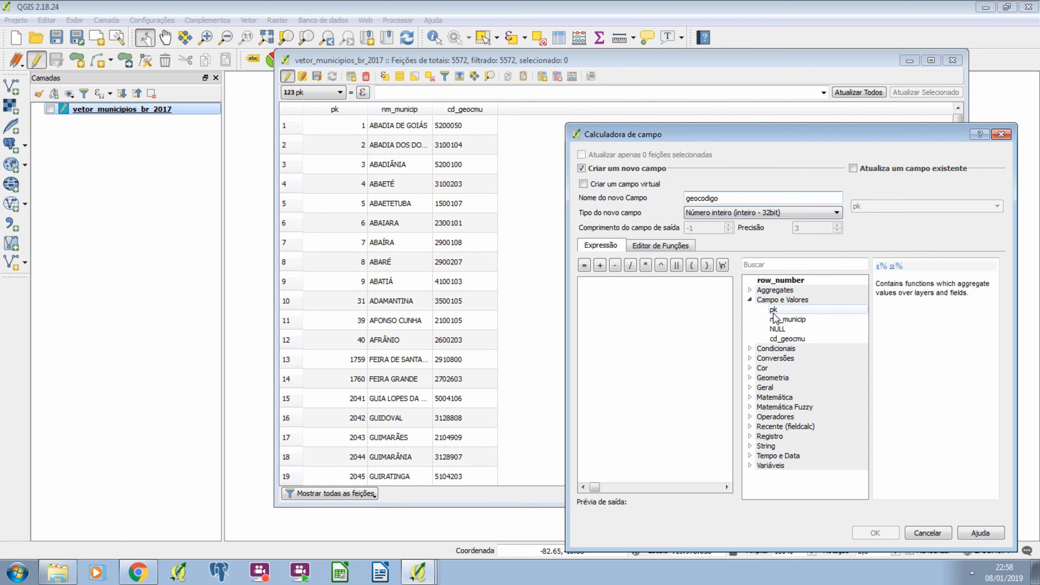
left_click(782, 339)
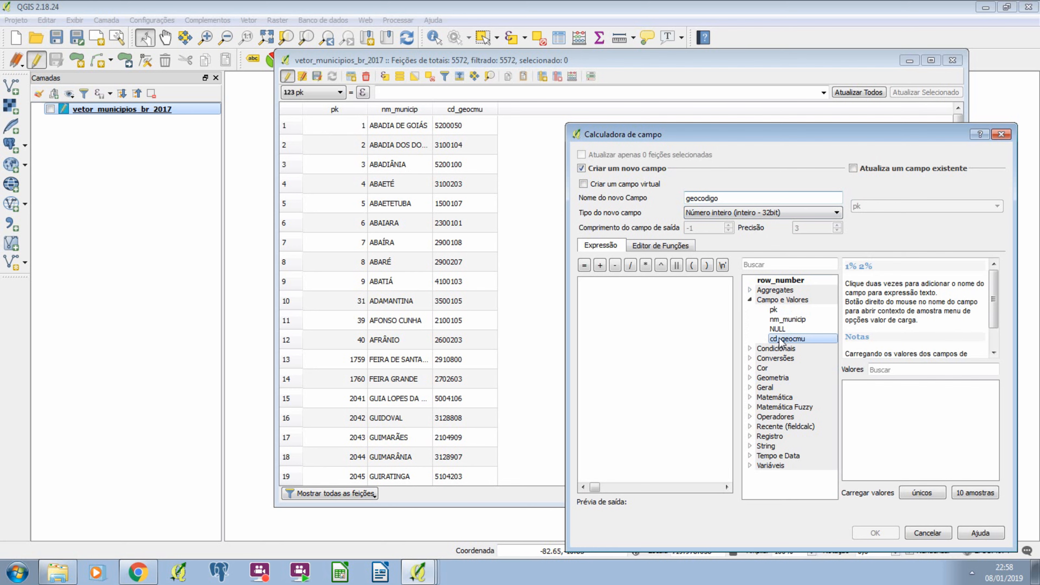
double_click(782, 339)
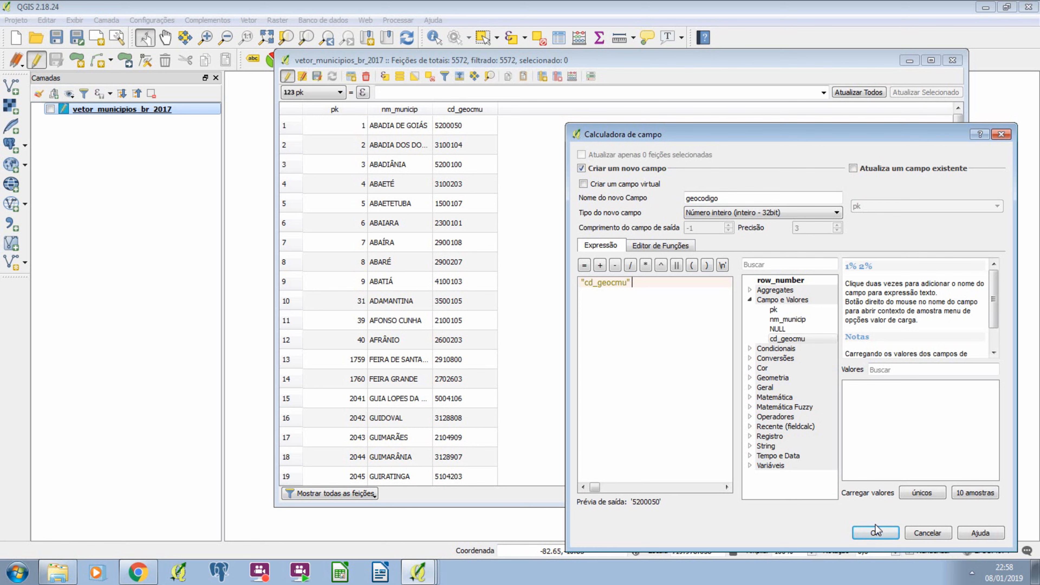
Look up the to_int conversion function and its description, and return to the full function list
left_click(795, 262)
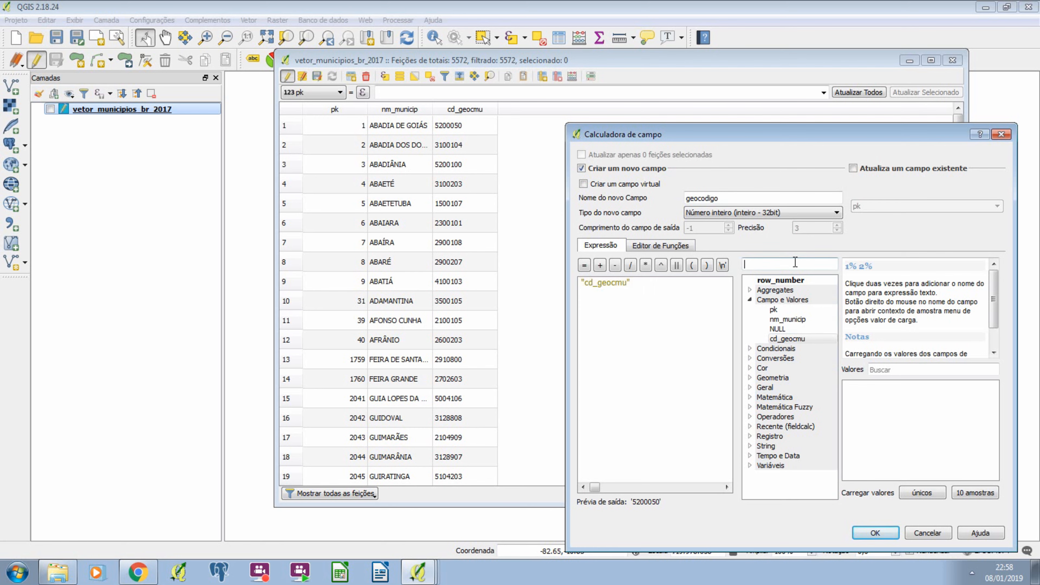
type("to_in")
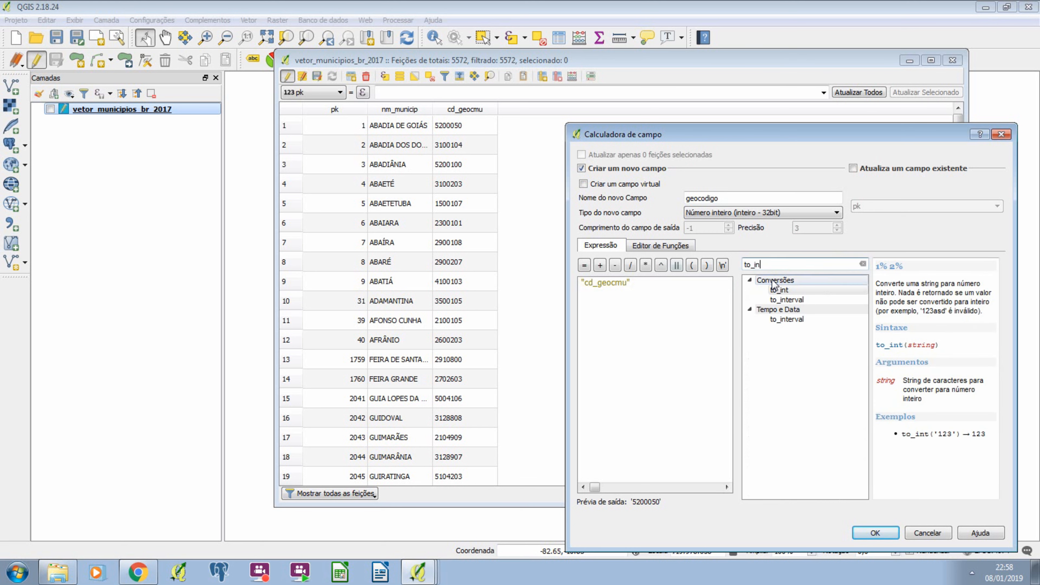
left_click(787, 289)
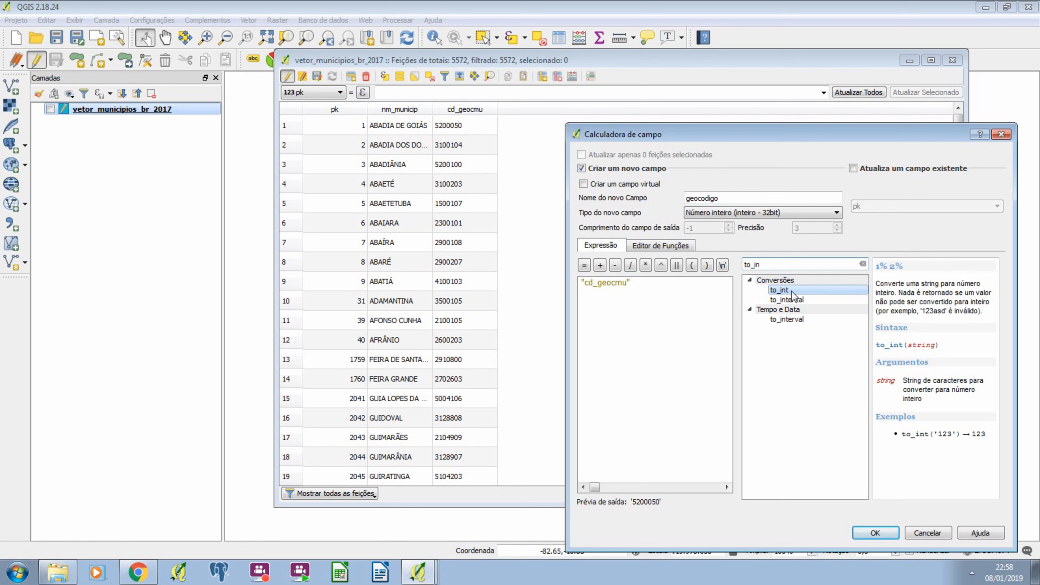
left_click(677, 311)
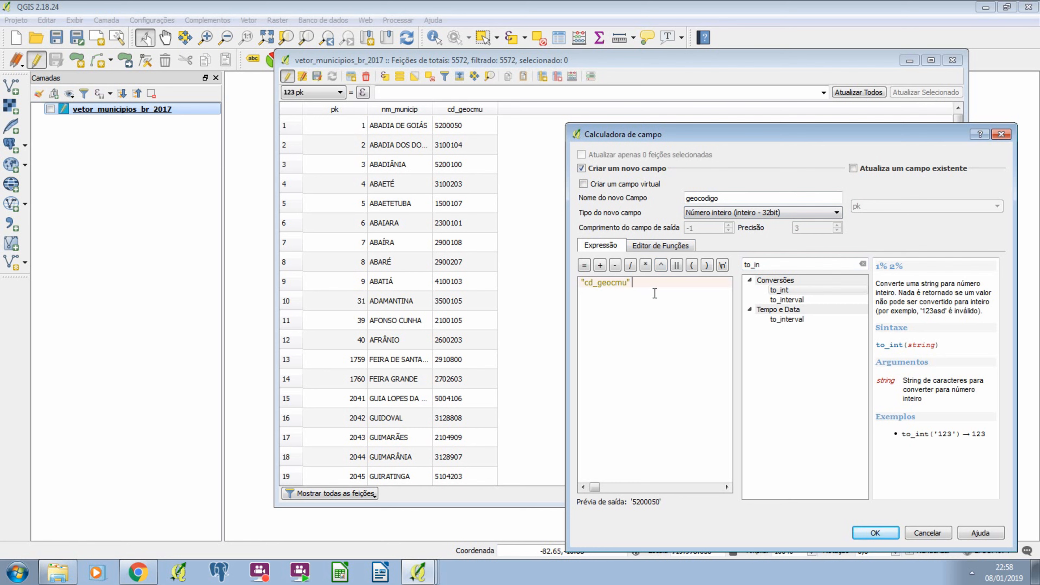
left_click(863, 264)
double_click(757, 301)
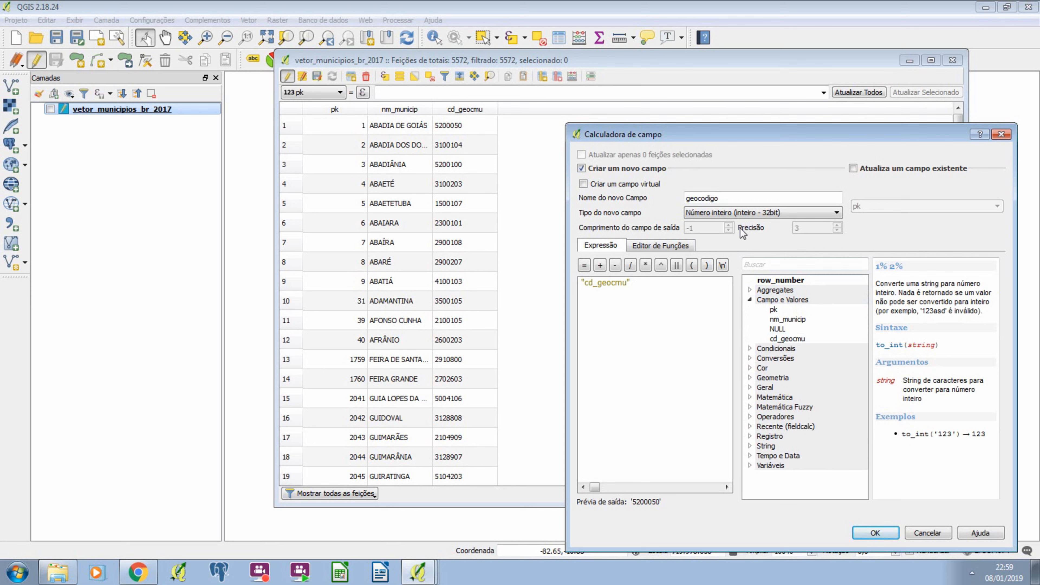
Create the geocodigo field from the cd_geocmu expression and save the layer edits, closing the attribute table
left_click(648, 287)
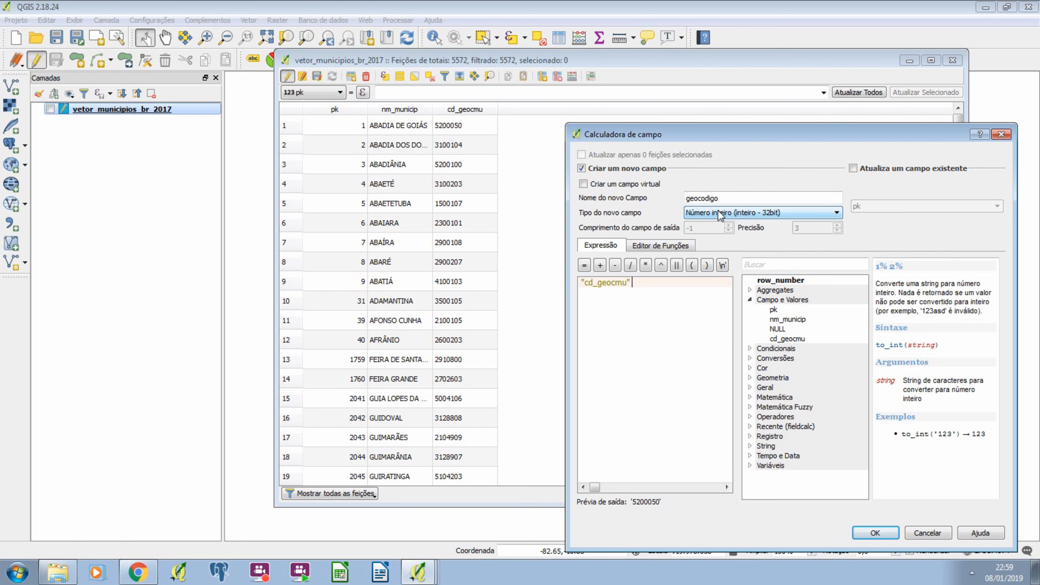
left_click(882, 533)
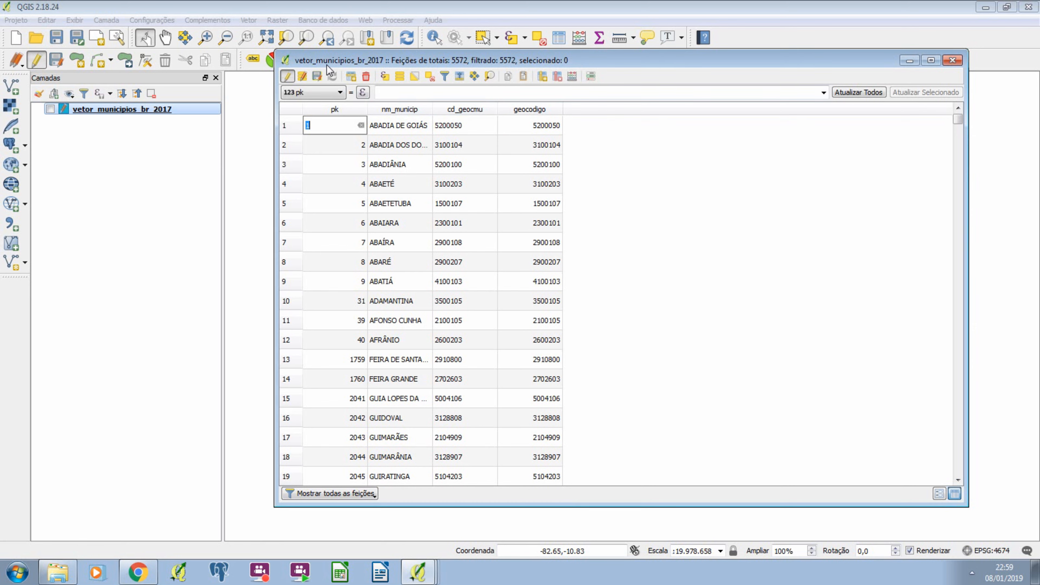
left_click_drag(332, 63, 345, 128)
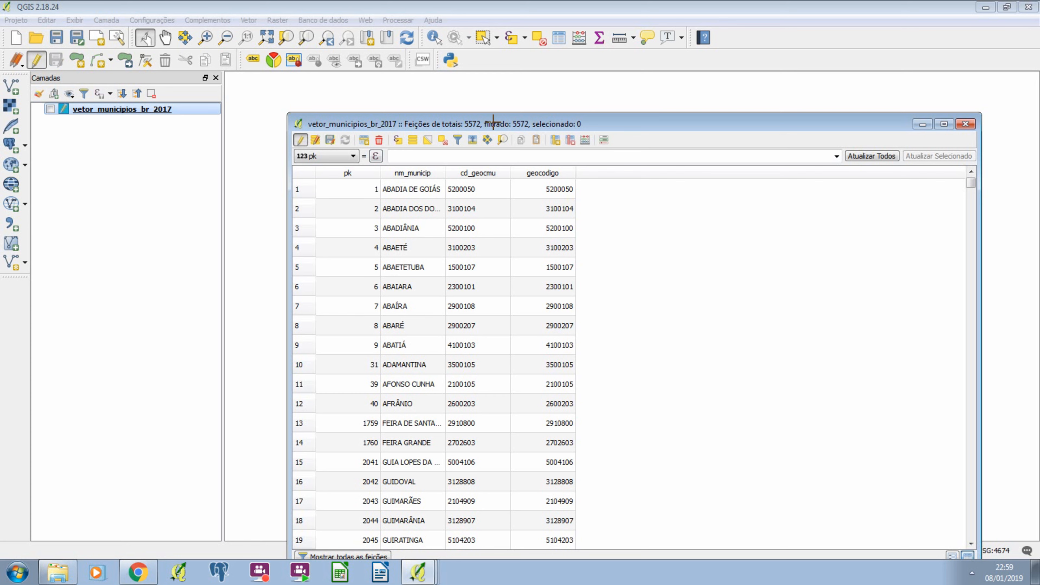
double_click(631, 126)
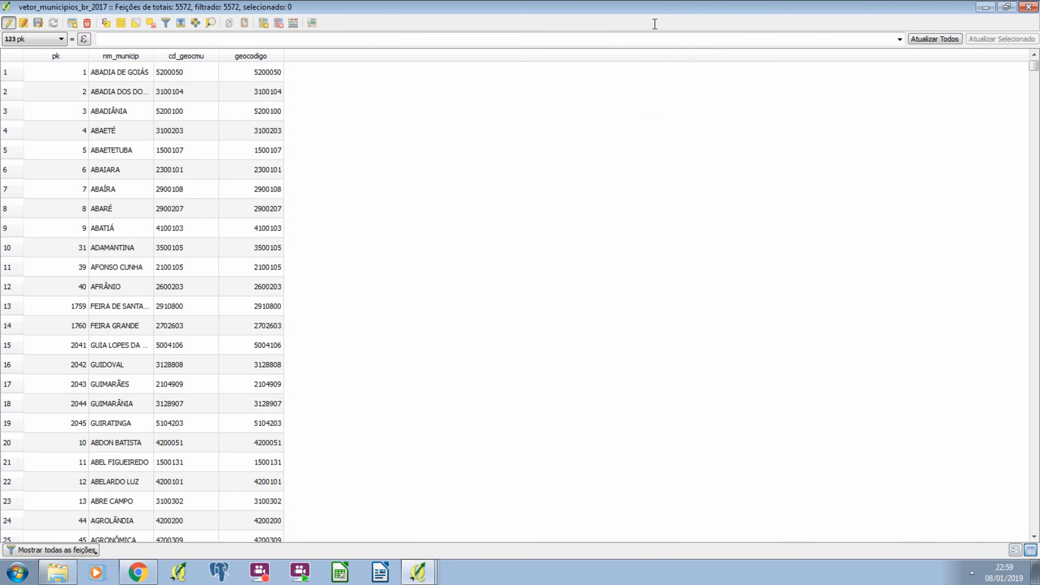
double_click(657, 7)
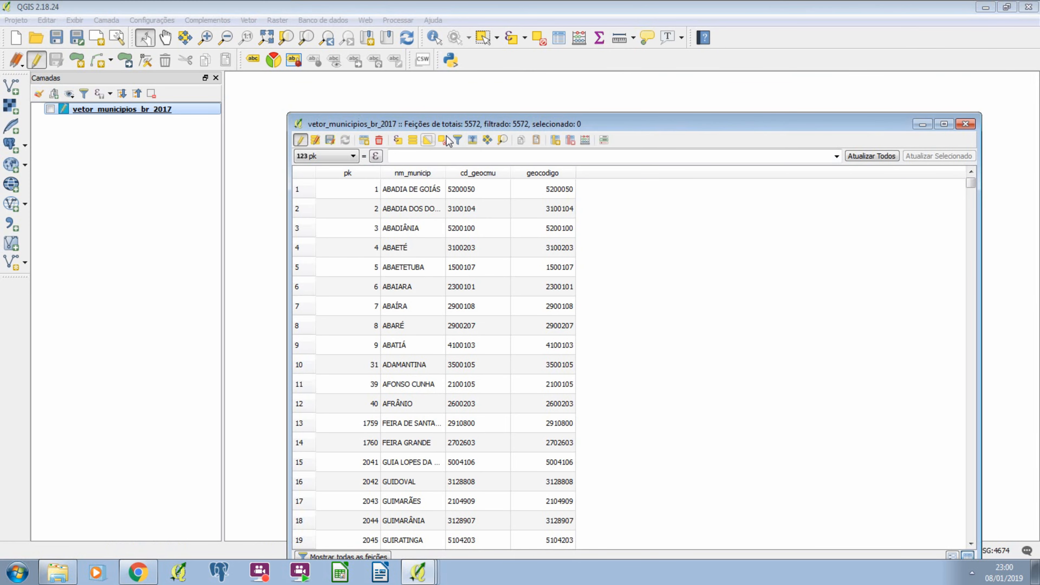
left_click(301, 140)
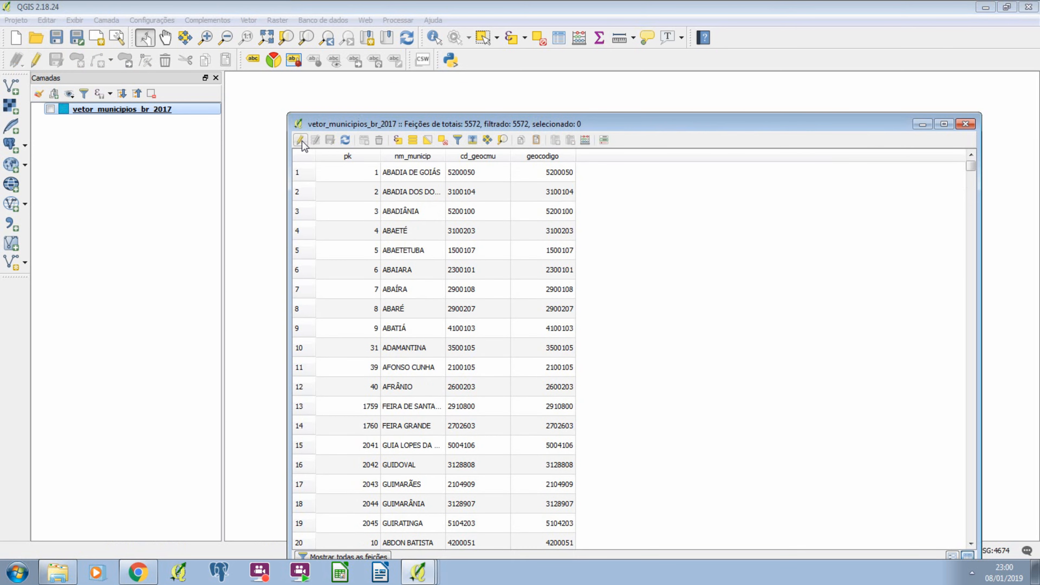
left_click(964, 125)
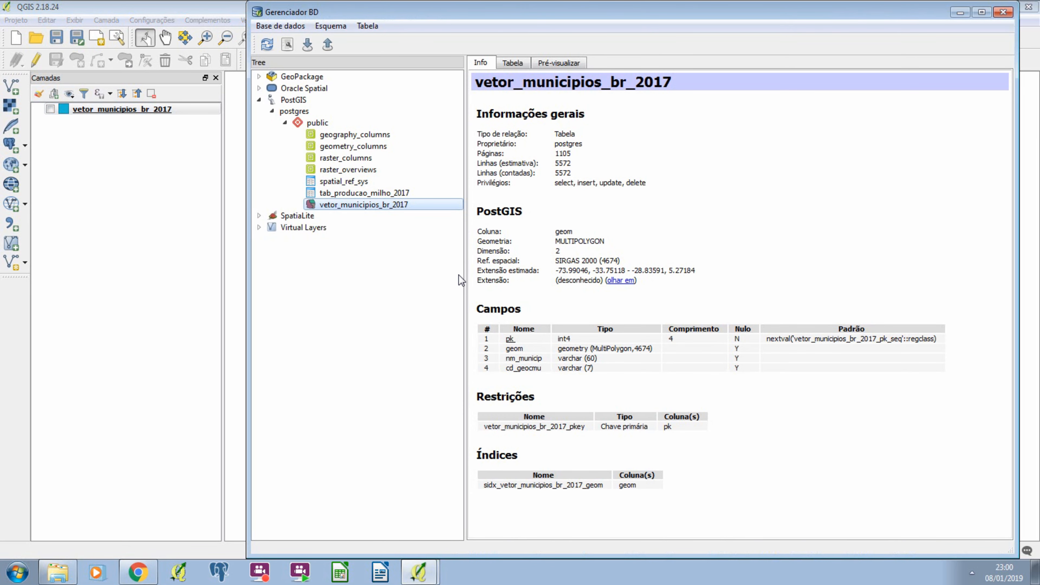
Compare the geocodigo field types of vetor_municipios_br_2017 and tab_producao_milho_2017 in the database manager, and close it
left_click(318, 122)
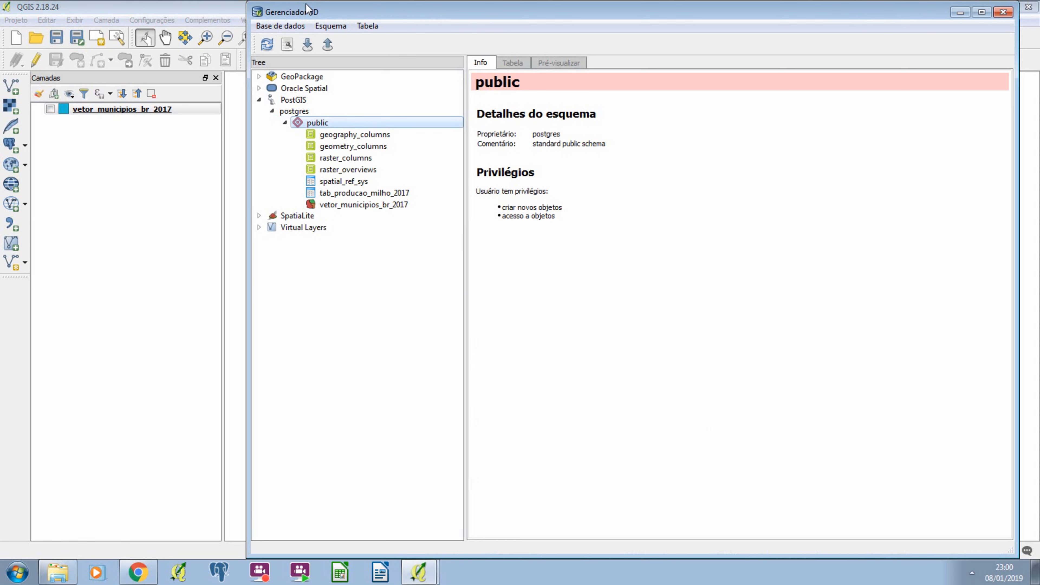
left_click(361, 205)
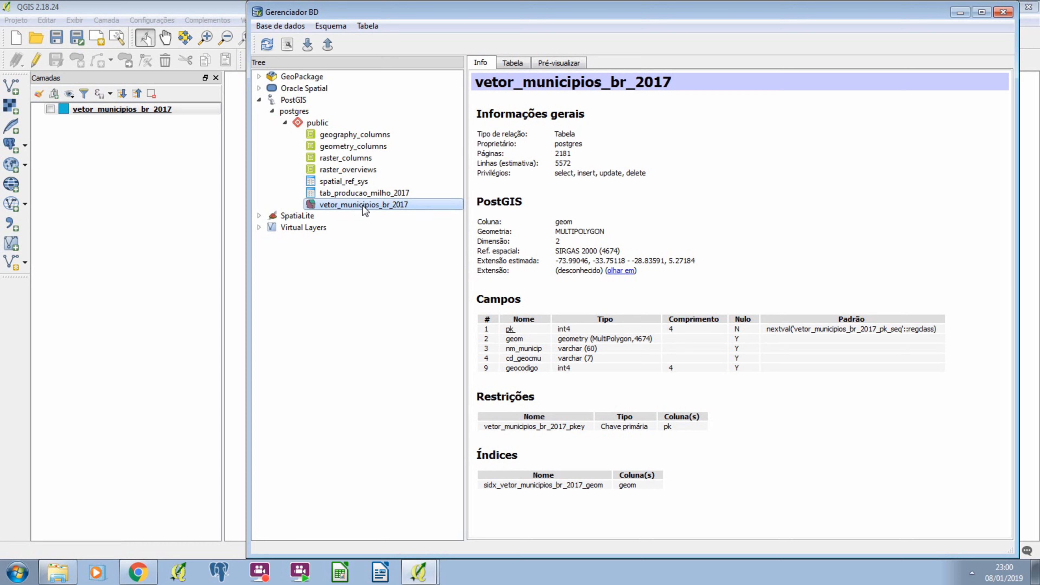
left_click(430, 192)
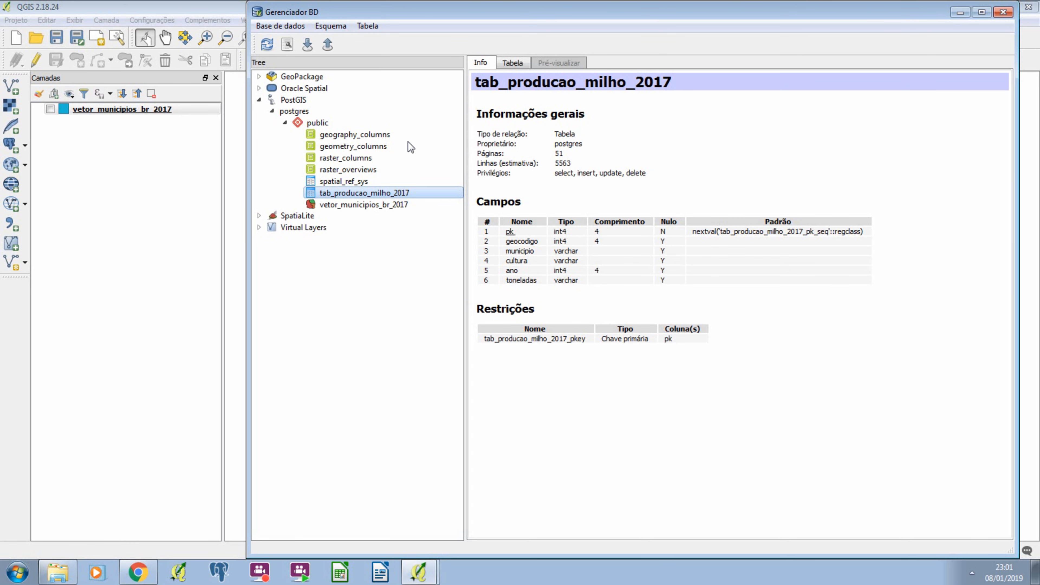
left_click(1003, 12)
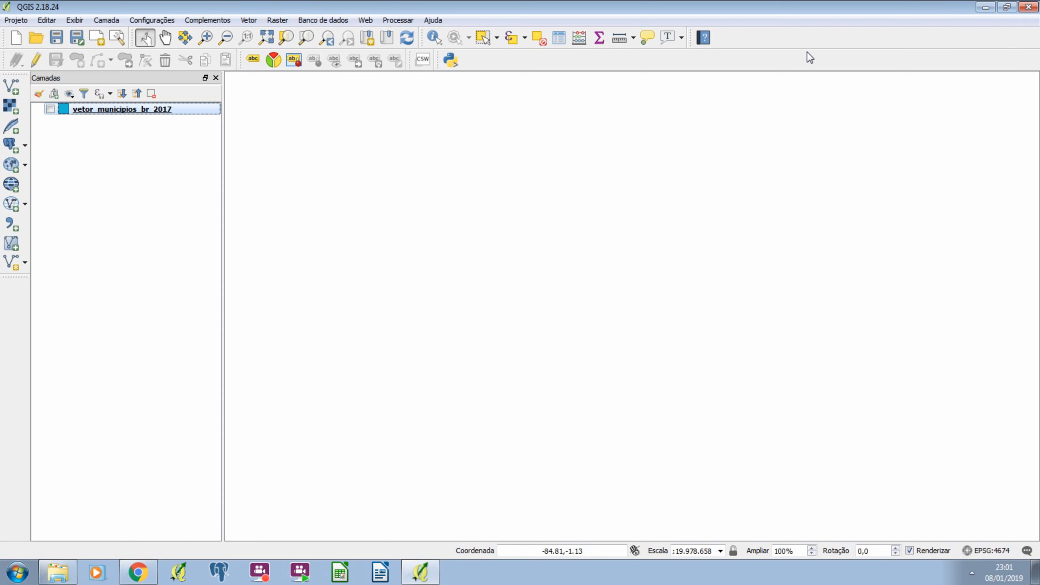
Compare the cd_geocmu and geocodigo values in the vetor_municipios_br_2017 attribute table, sorted by cd_geocmu
right_click(183, 109)
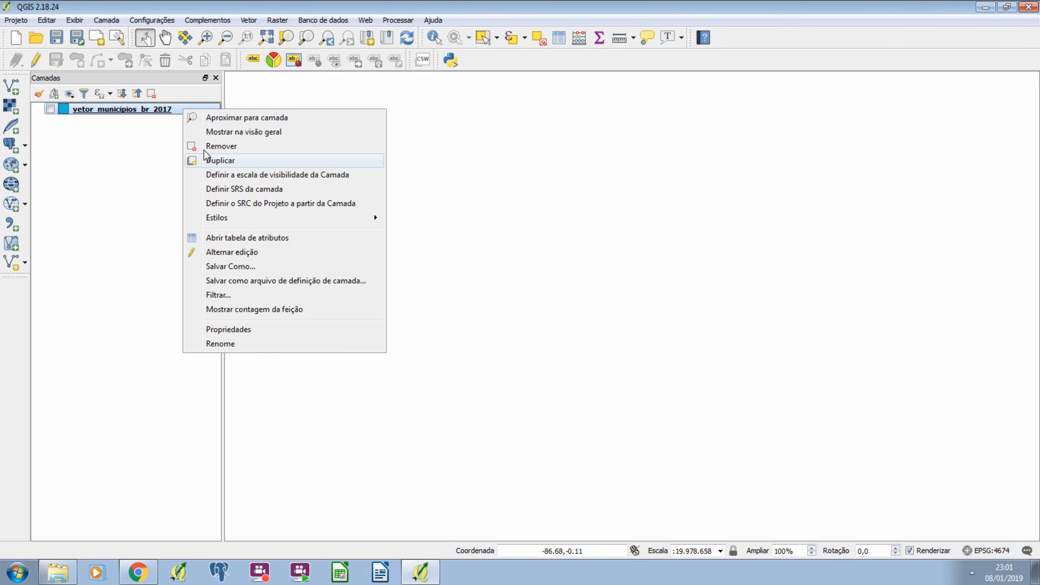
left_click(252, 236)
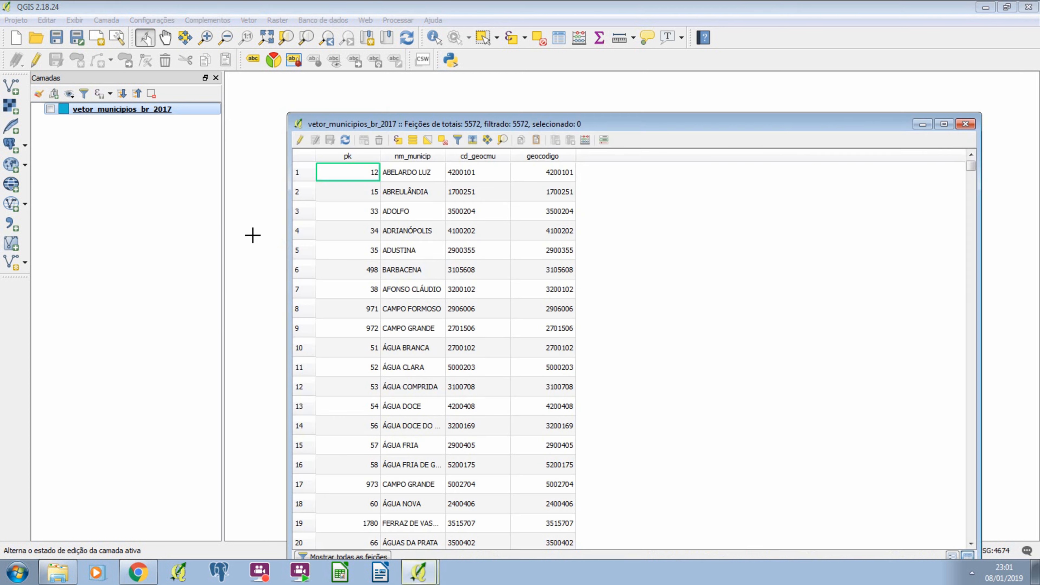
left_click(479, 157)
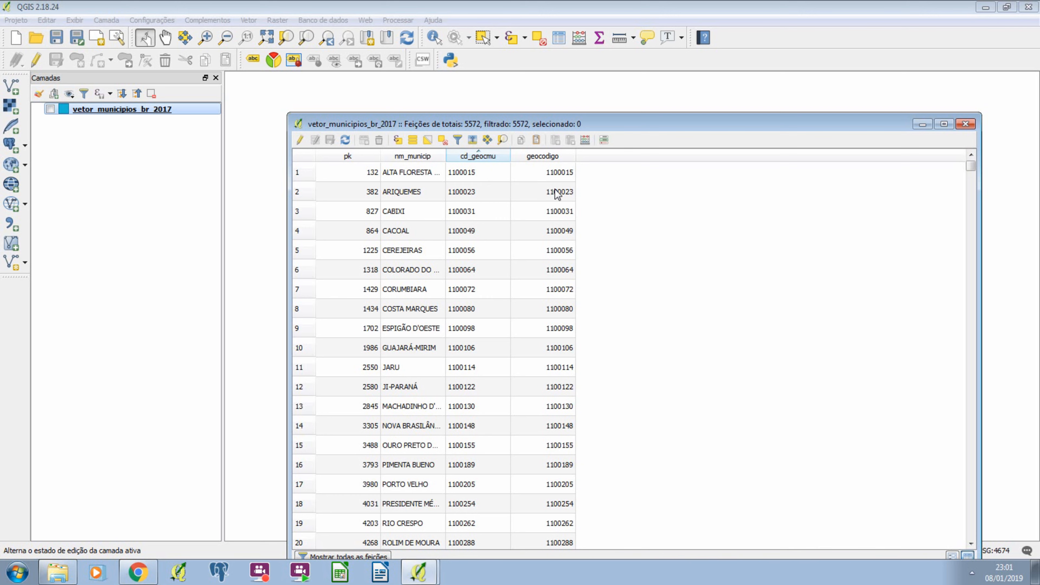
Delete the cd_geocmu field from vetor_municipios_br_2017 and save the layer edits, ending the edit session and closing the attribute table
left_click(301, 140)
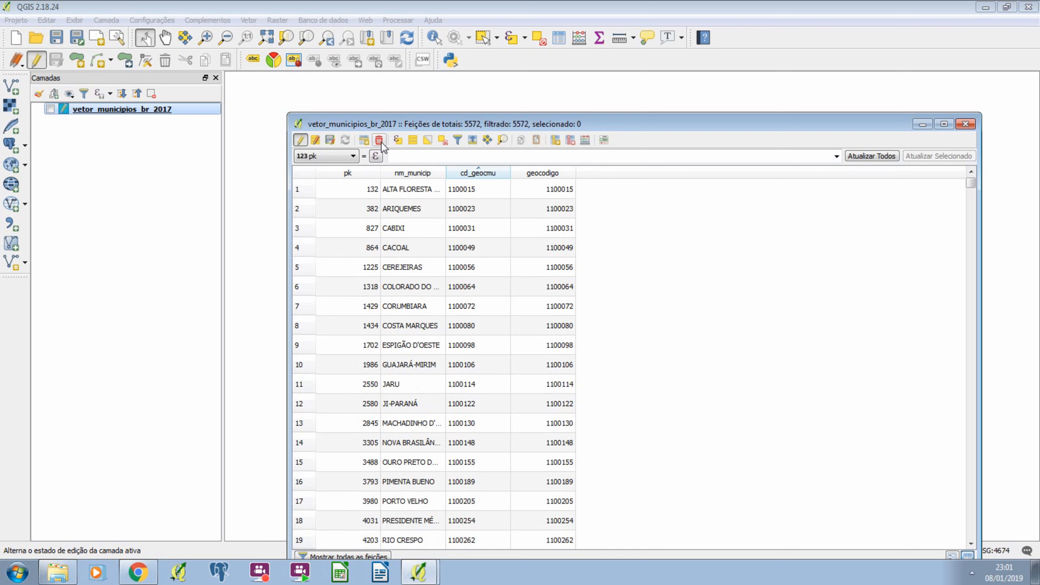
left_click(570, 140)
left_click(423, 213)
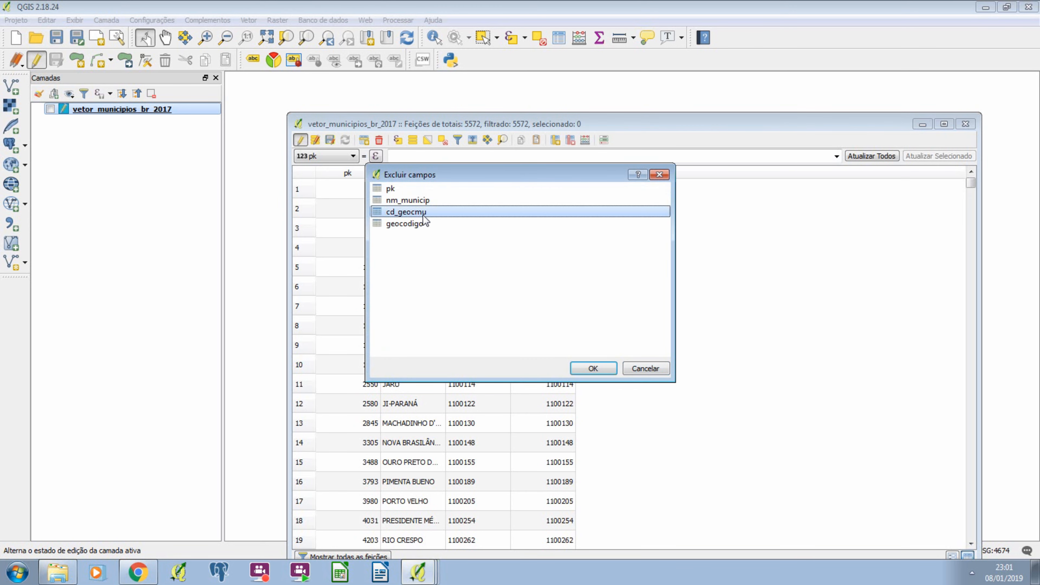
left_click(603, 370)
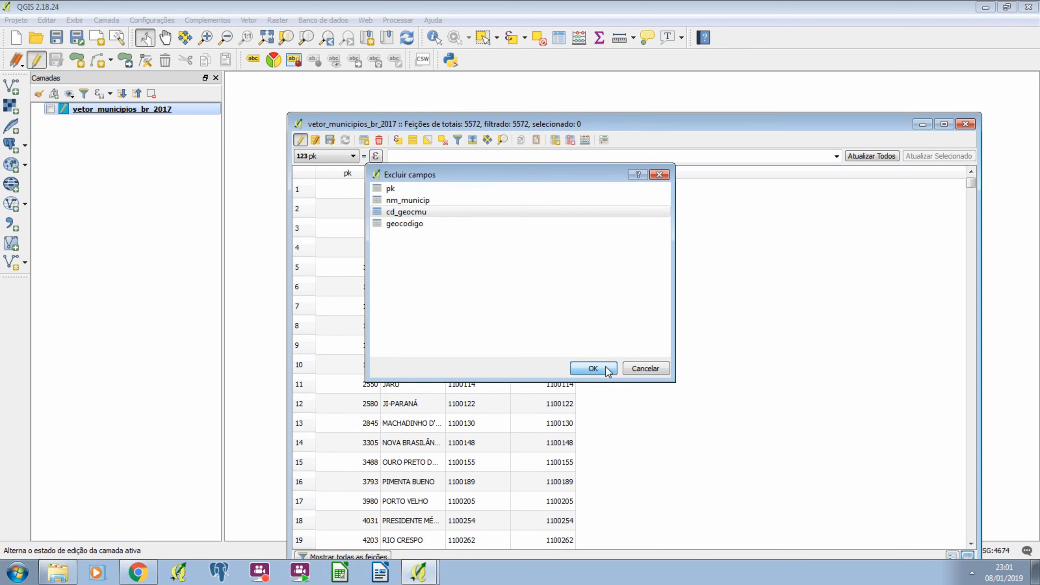
left_click(331, 140)
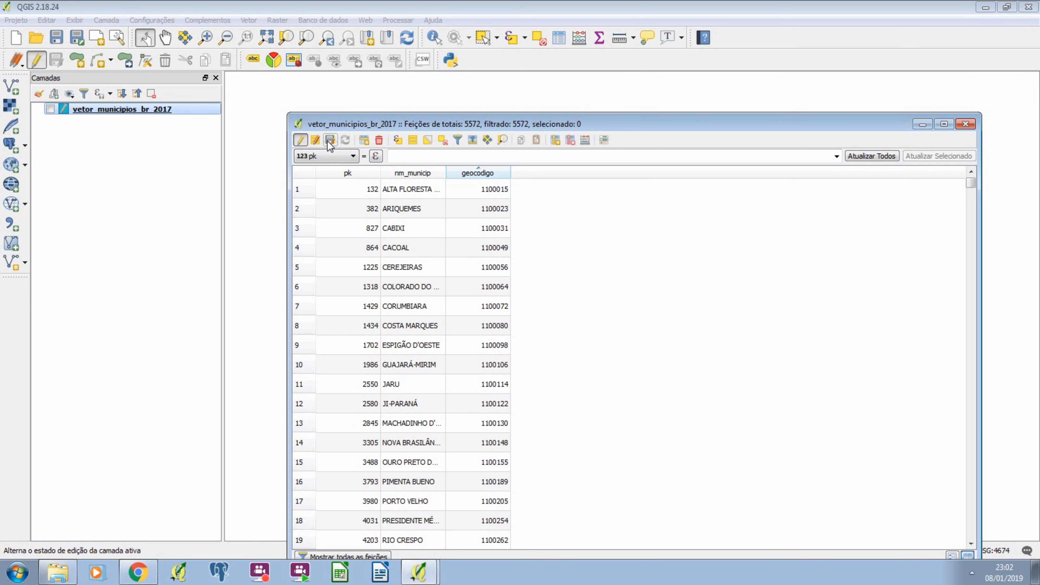
left_click(301, 140)
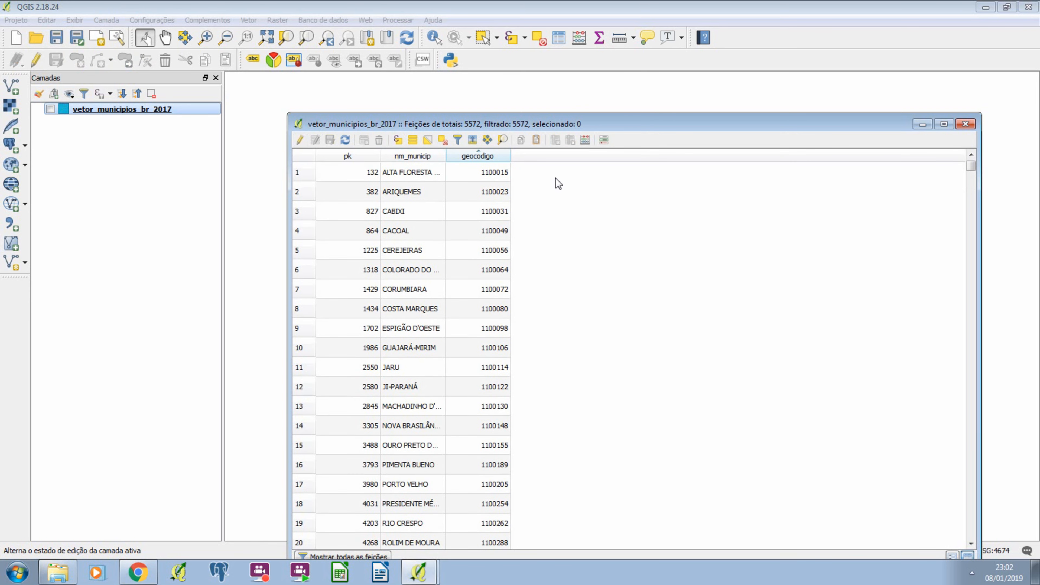
left_click(966, 123)
Remove the vetor_municipios_br_2017 layer from the project
right_click(113, 108)
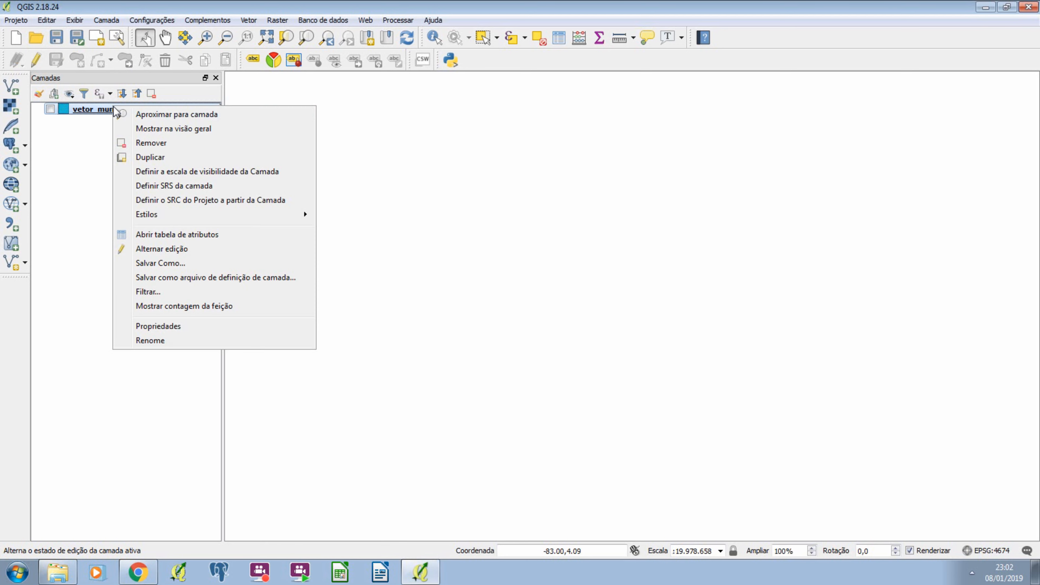
left_click(141, 144)
left_click(509, 303)
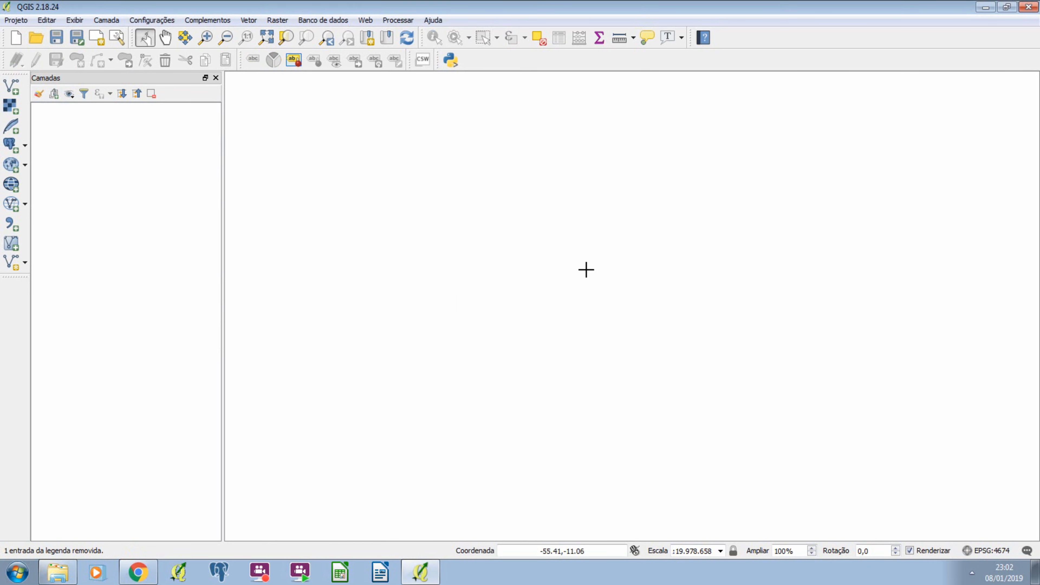
Open the database manager and expand the public schema of the postgres PostGIS connection
left_click(432, 568)
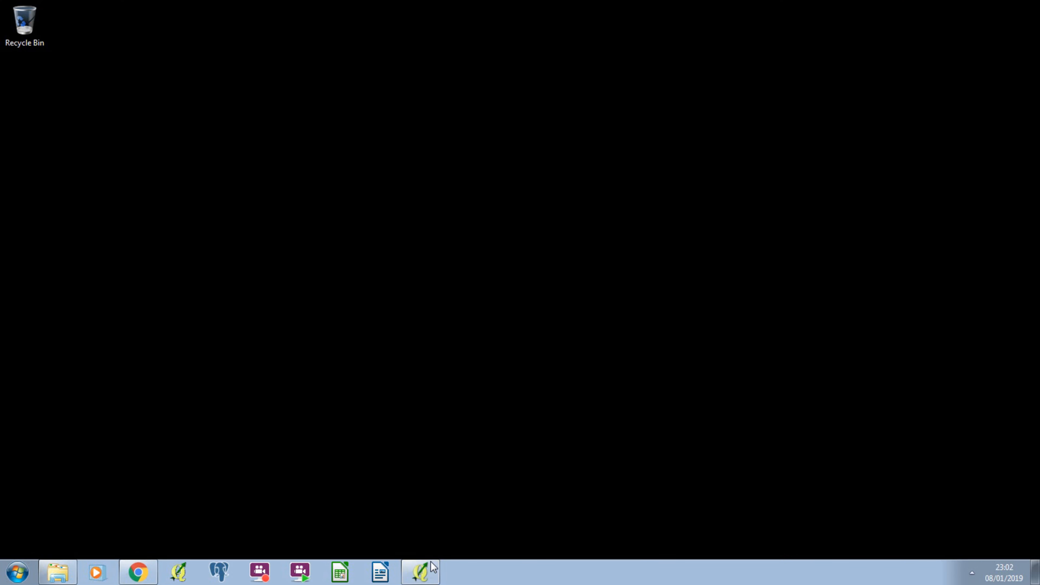
left_click(426, 567)
left_click(324, 20)
mouse_move(346, 31)
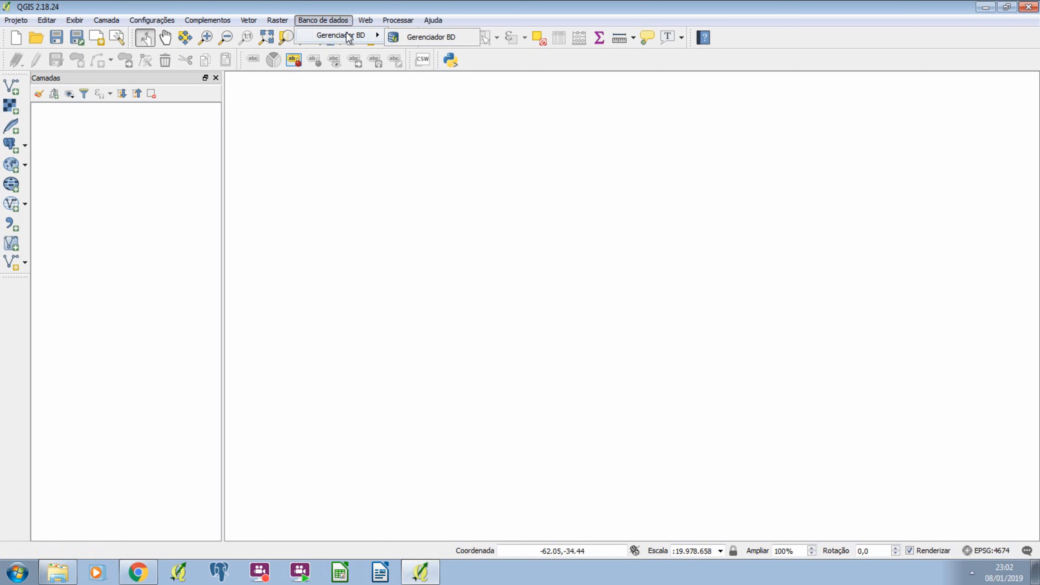
left_click(414, 38)
double_click(293, 100)
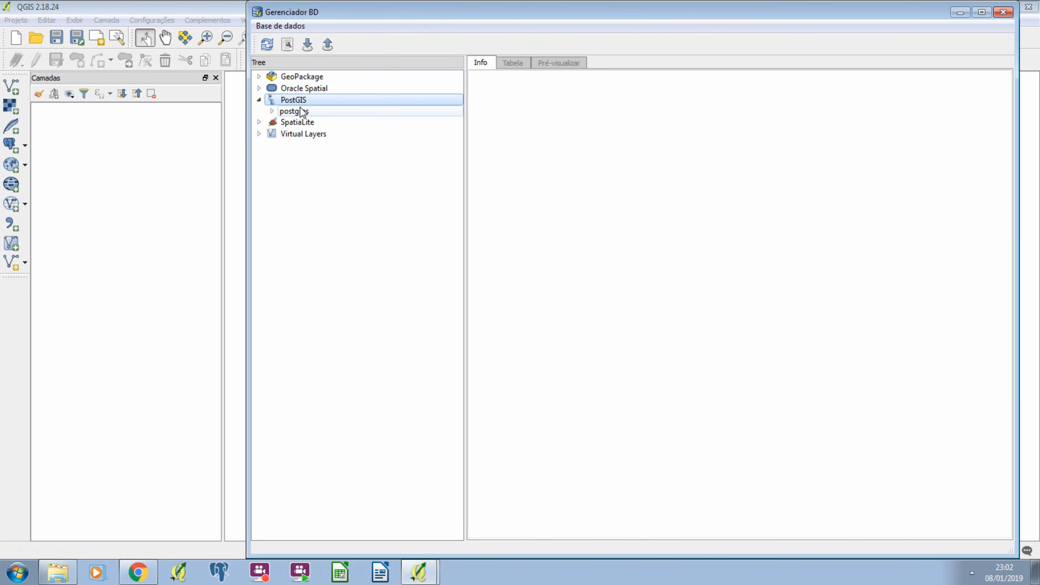
left_click(295, 111)
double_click(313, 125)
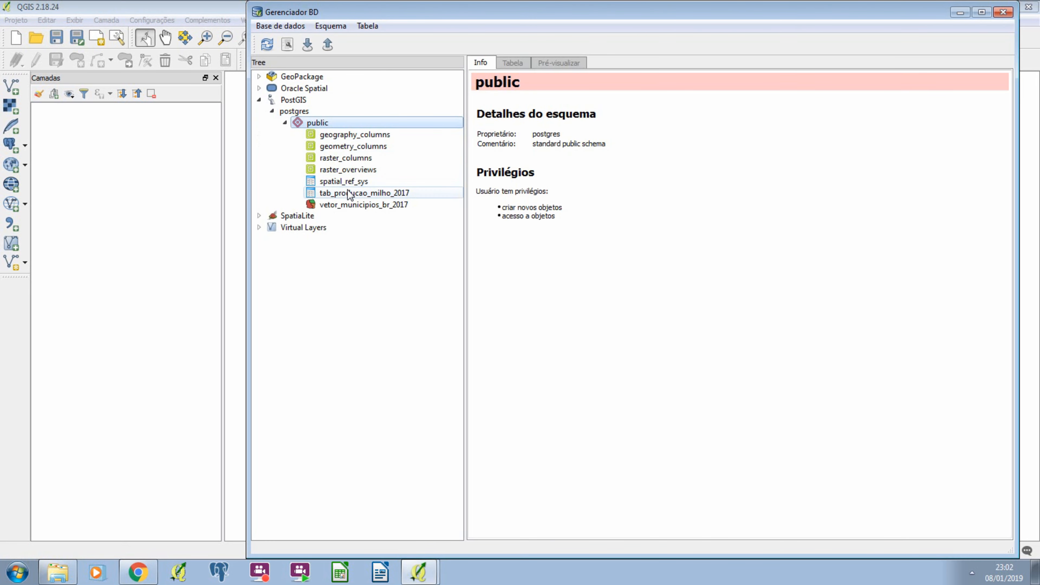
Compare the name and type of the geocodigo field in vetor_municipios_br_2017 and tab_producao_milho_2017
left_click(356, 205)
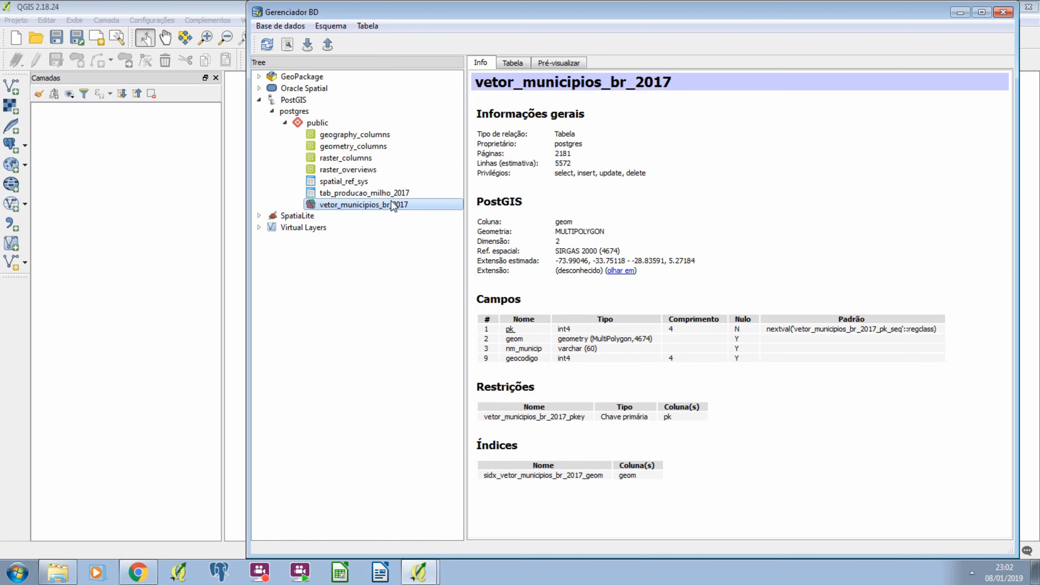
left_click(335, 197)
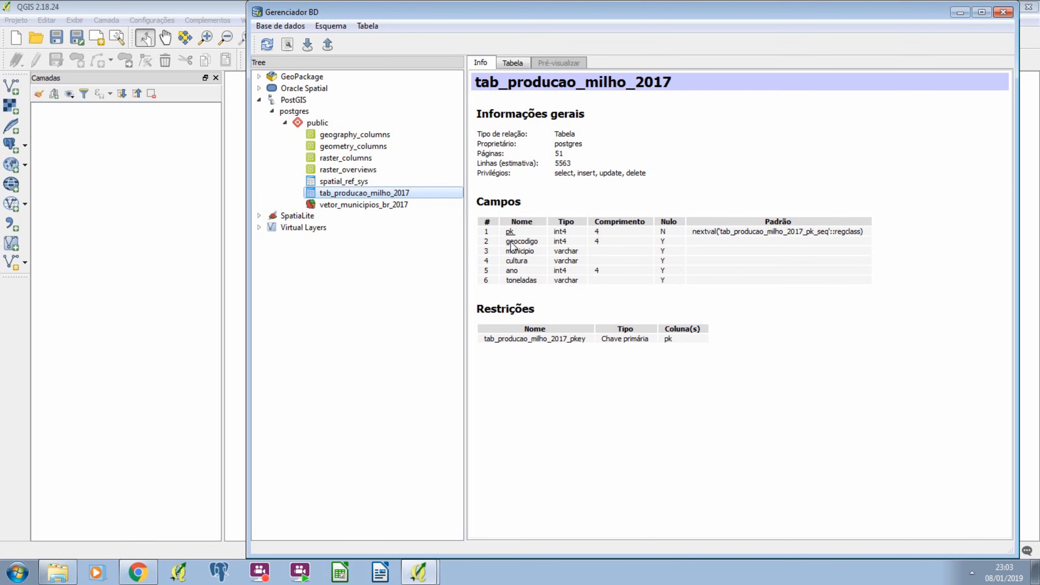
left_click(381, 205)
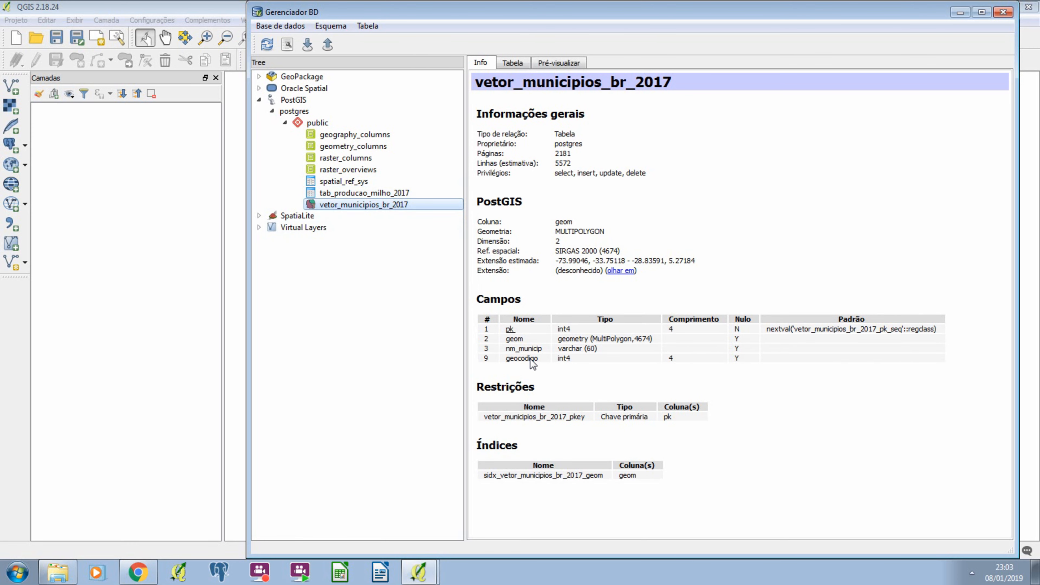
left_click(405, 194)
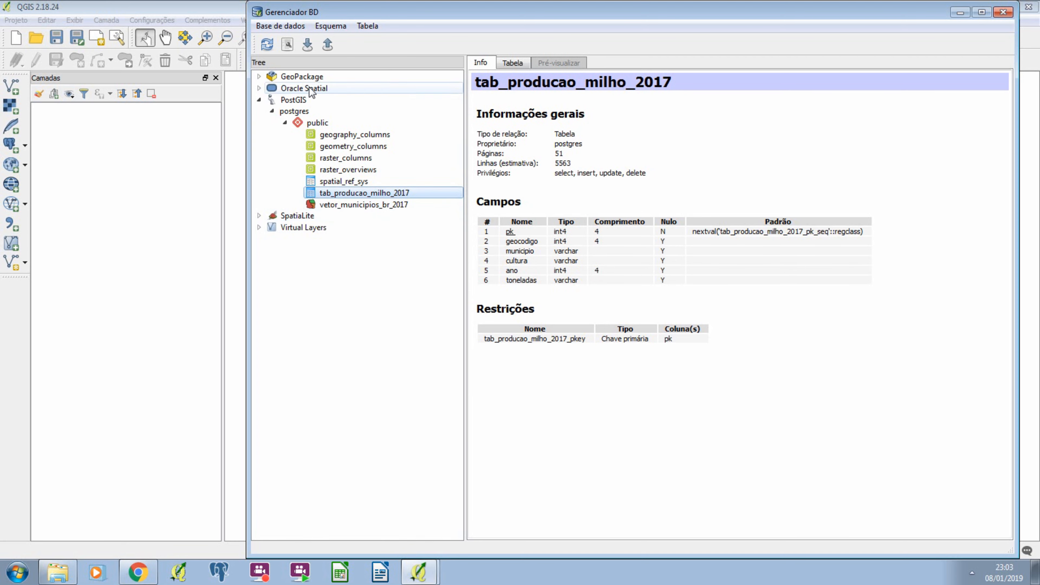
Open a SQL query window and write the query "select * from public.tab_producao_milho_2017" on two lines
left_click(287, 45)
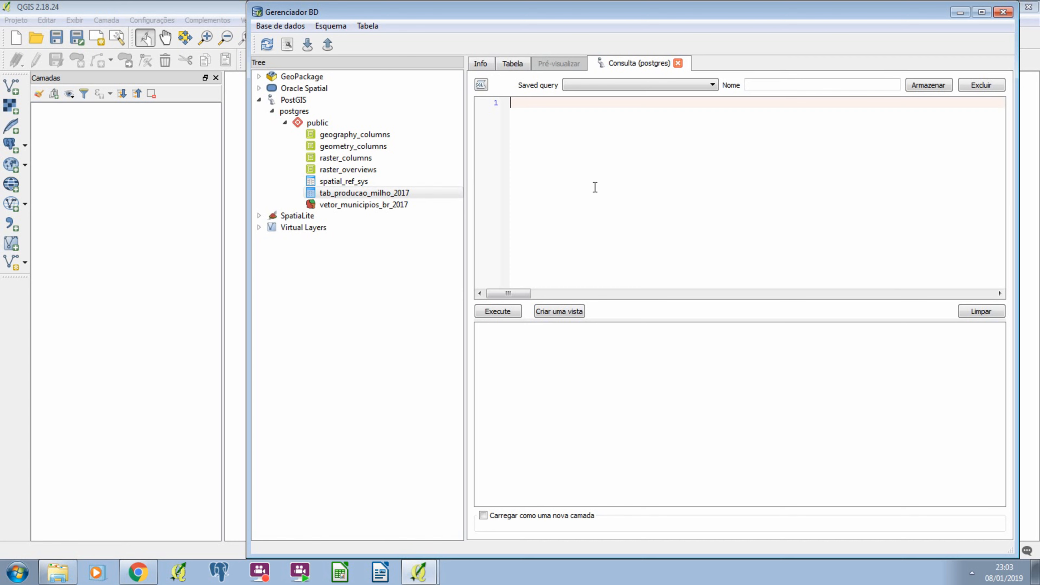
type("selec")
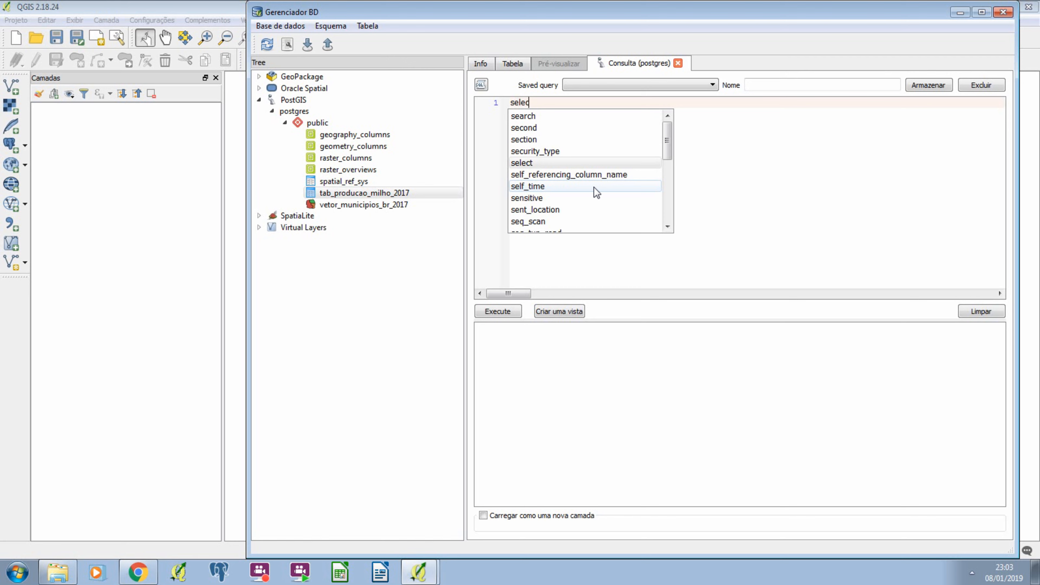
type("t *")
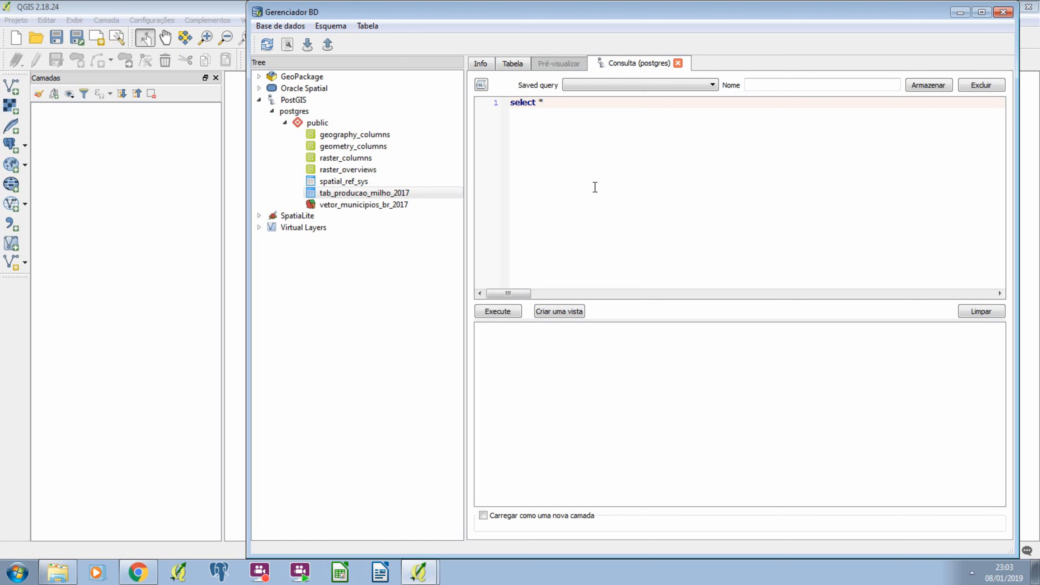
key("Return")
type("from")
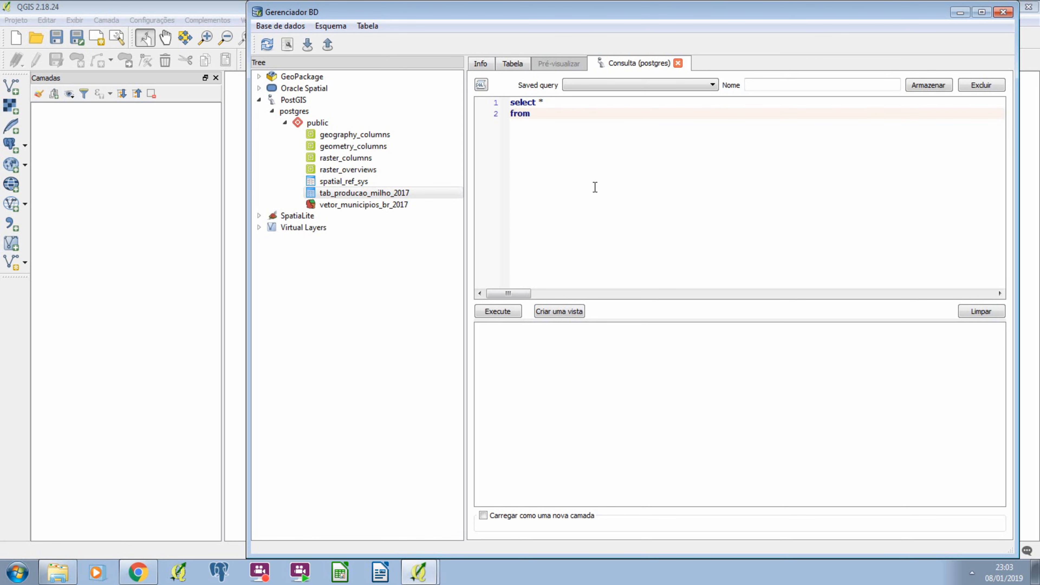
type(" public.tab")
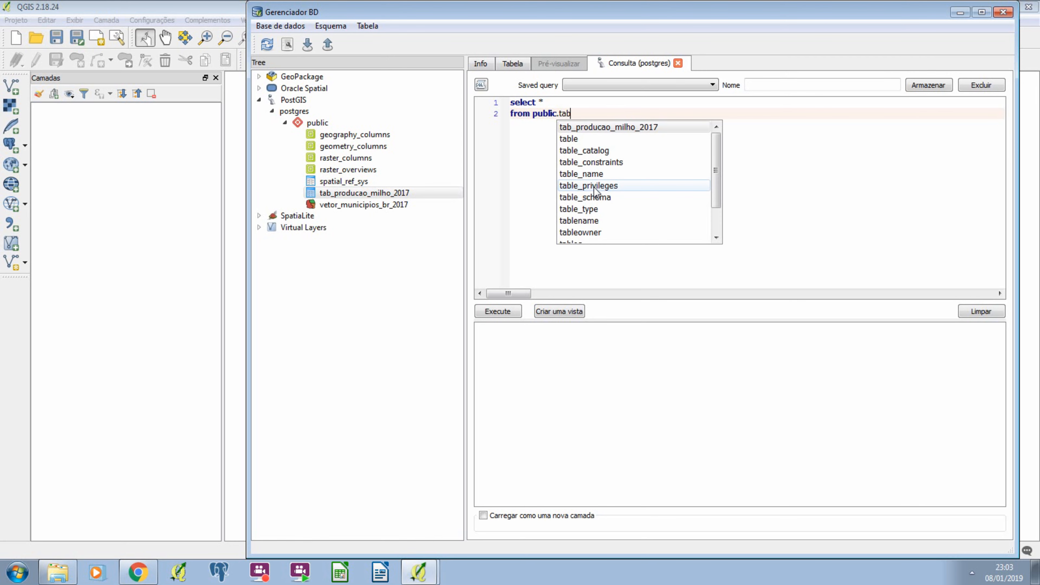
key("Return")
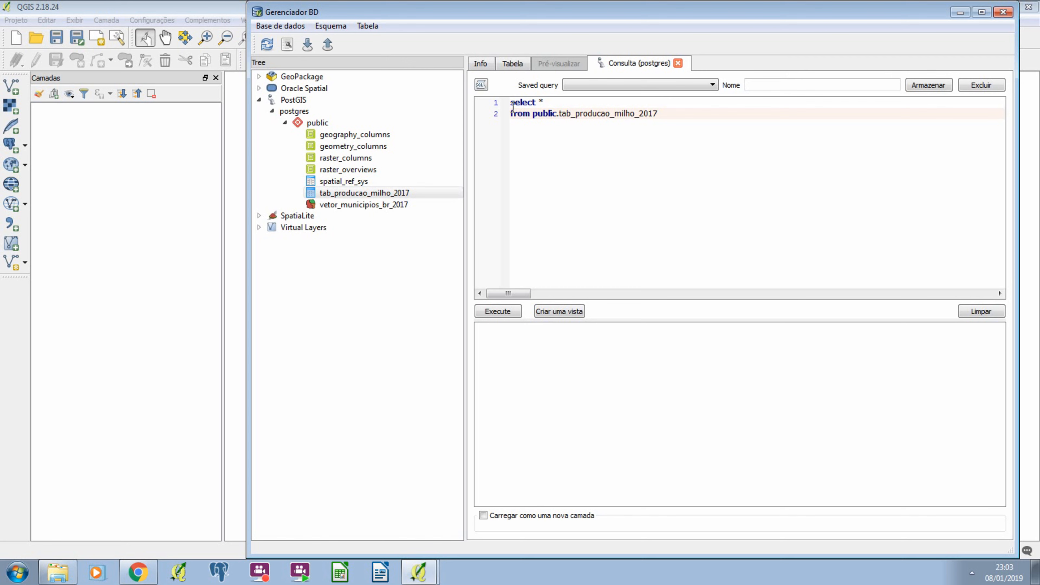
left_click_drag(512, 103, 513, 109)
left_click(517, 114)
left_click_drag(560, 114, 663, 115)
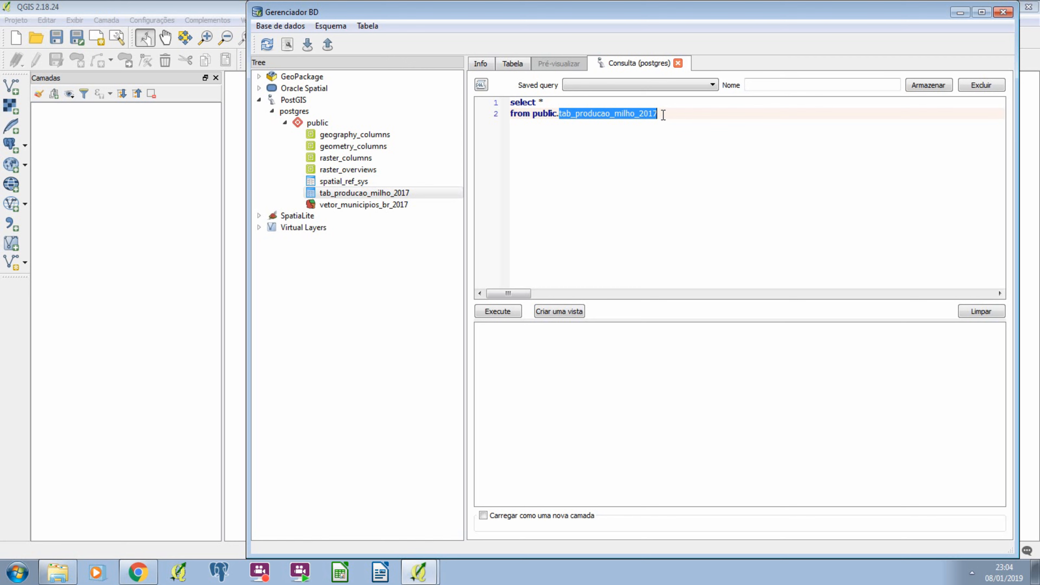
double_click(550, 114)
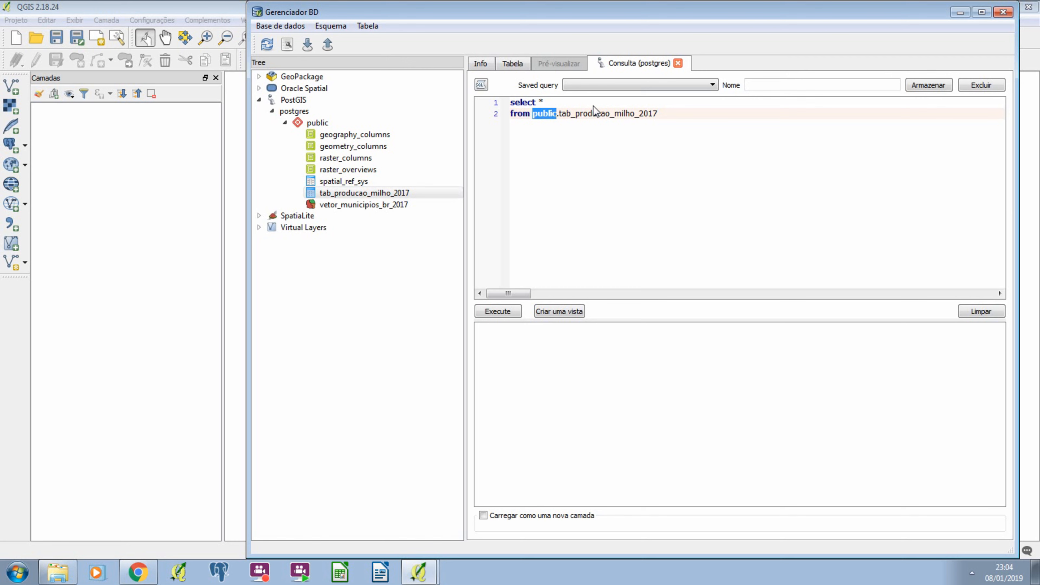
key("End")
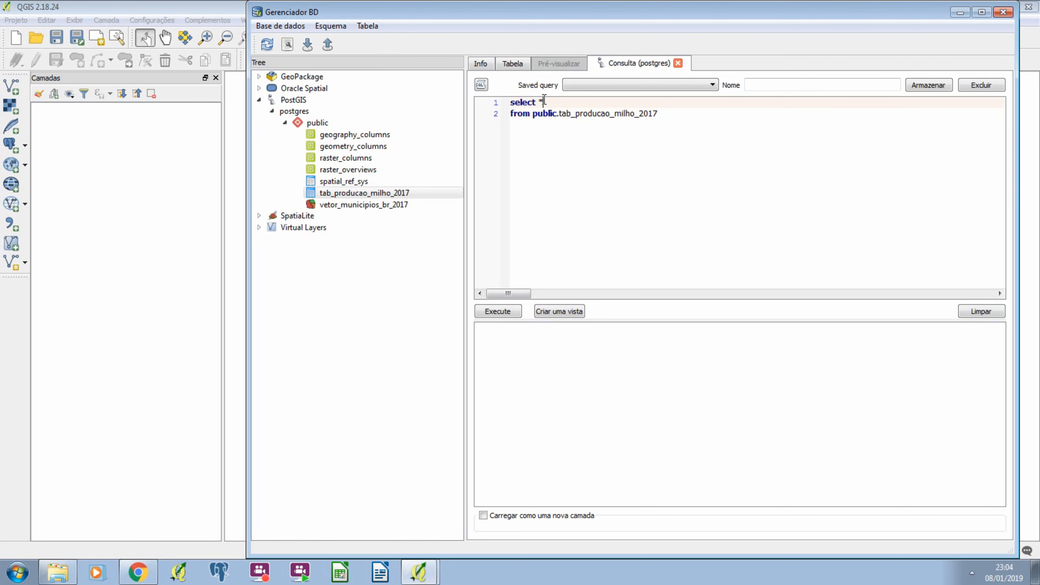
left_click_drag(544, 102, 510, 103)
left_click(556, 114)
key("shift+End")
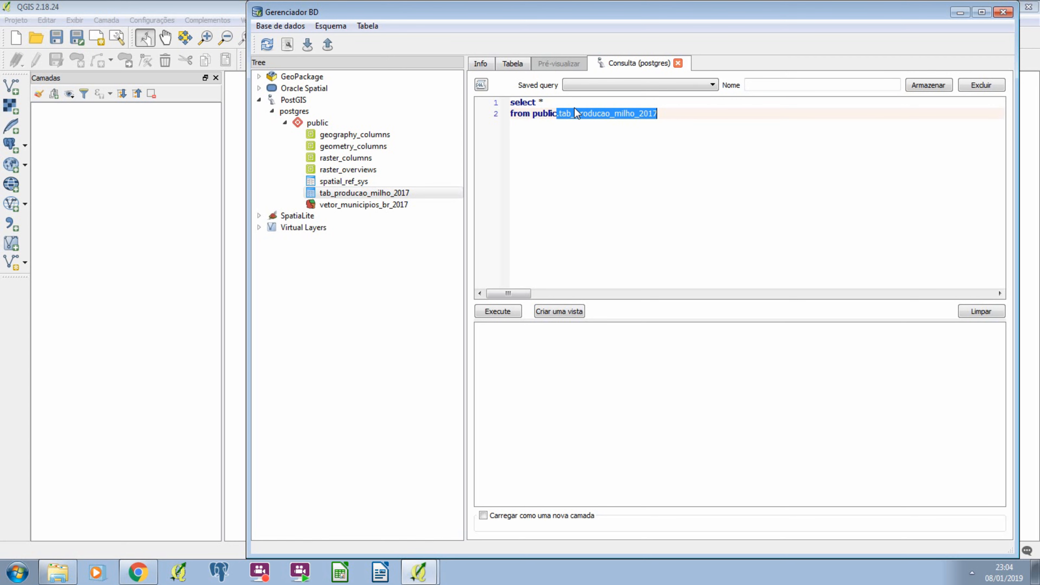
left_click_drag(548, 102, 521, 103)
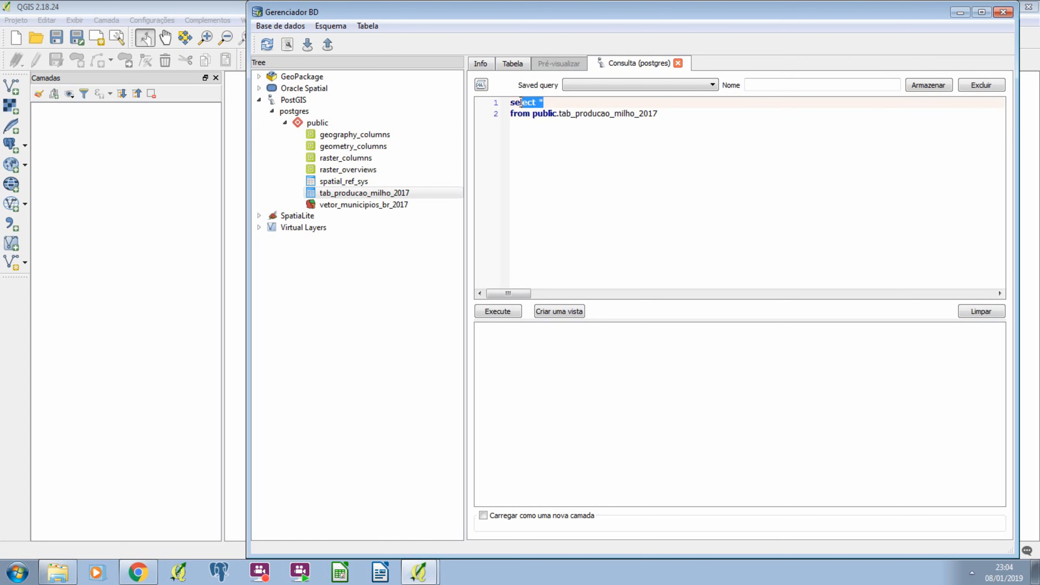
left_click(510, 116)
key("shift+End")
left_click(512, 117)
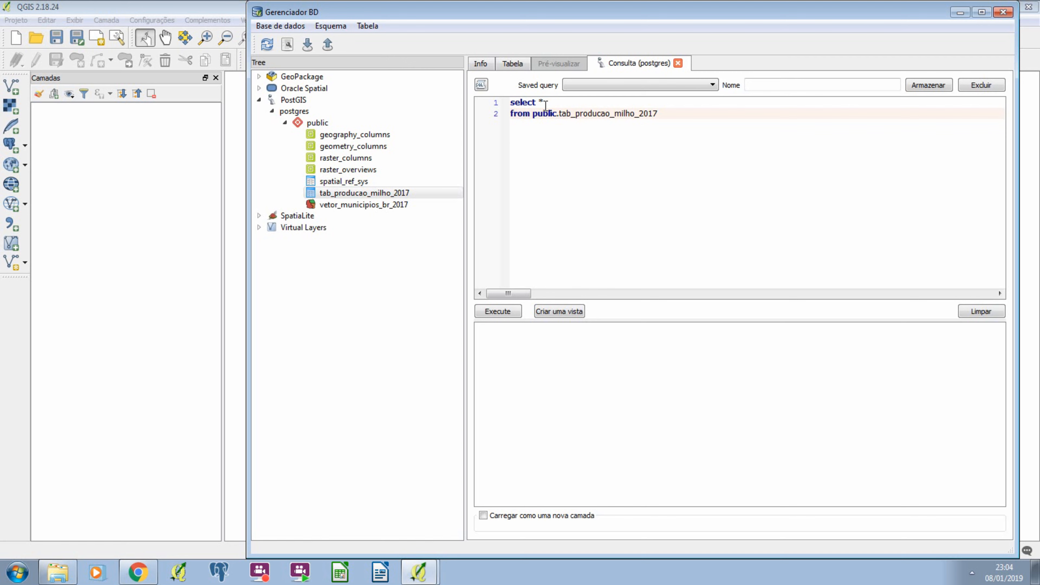
Try to execute only selected fragments of the query: the table reference public.tab_producao_milho_2017, and the whole from line
left_click_drag(532, 114, 658, 115)
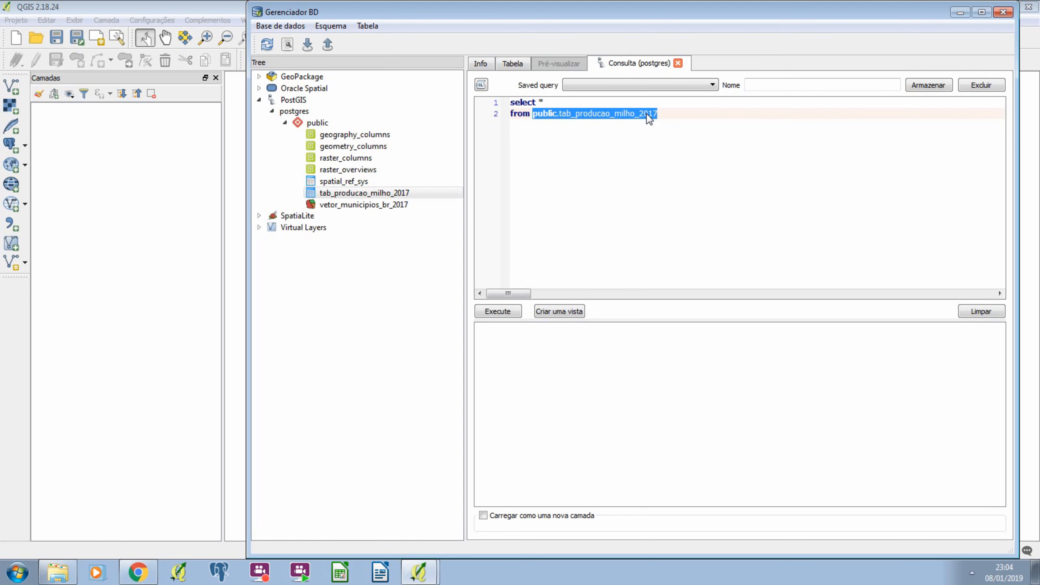
left_click(503, 312)
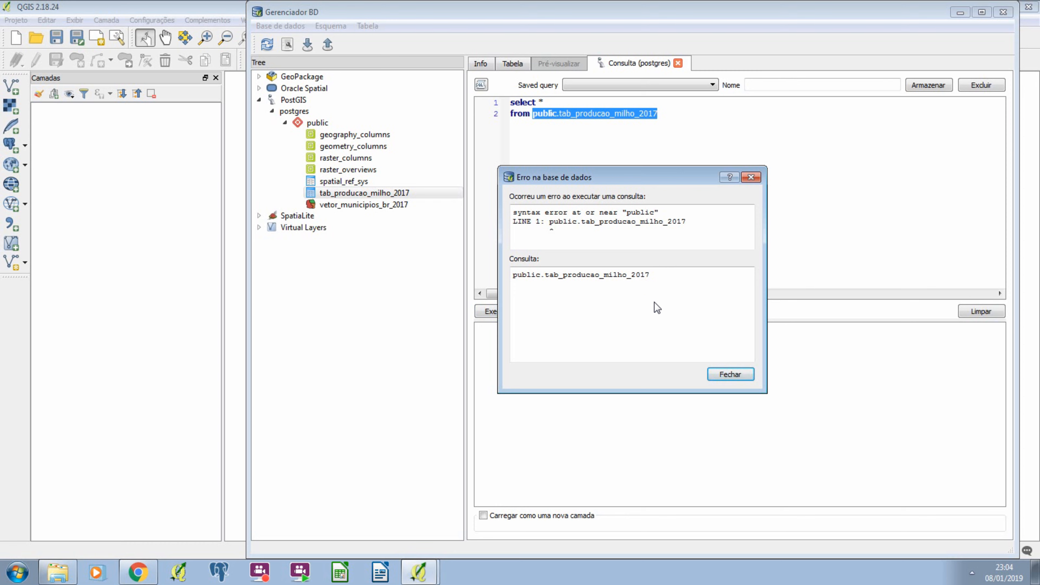
left_click(718, 373)
key("Right")
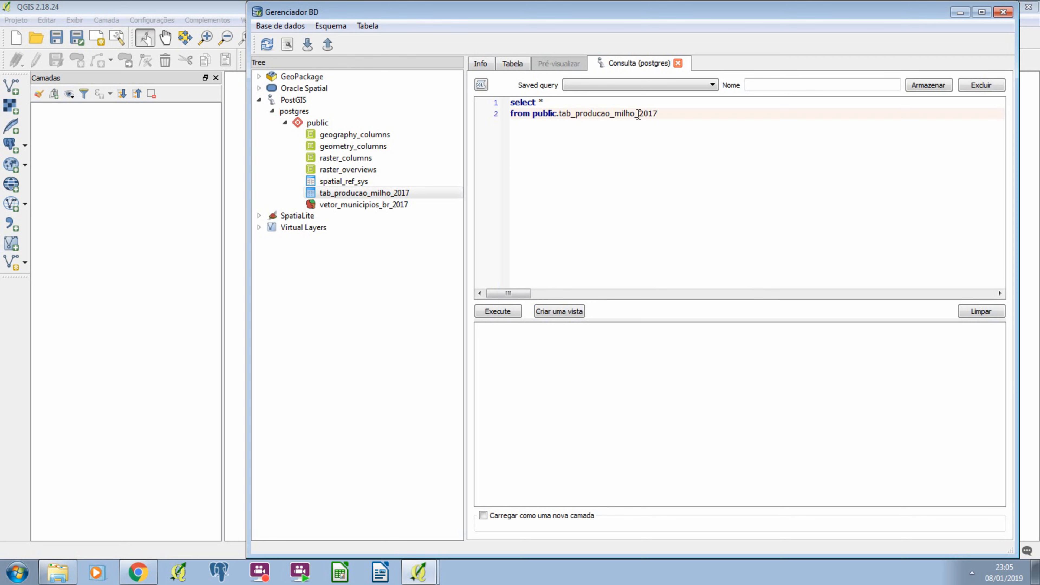
left_click_drag(659, 114, 501, 115)
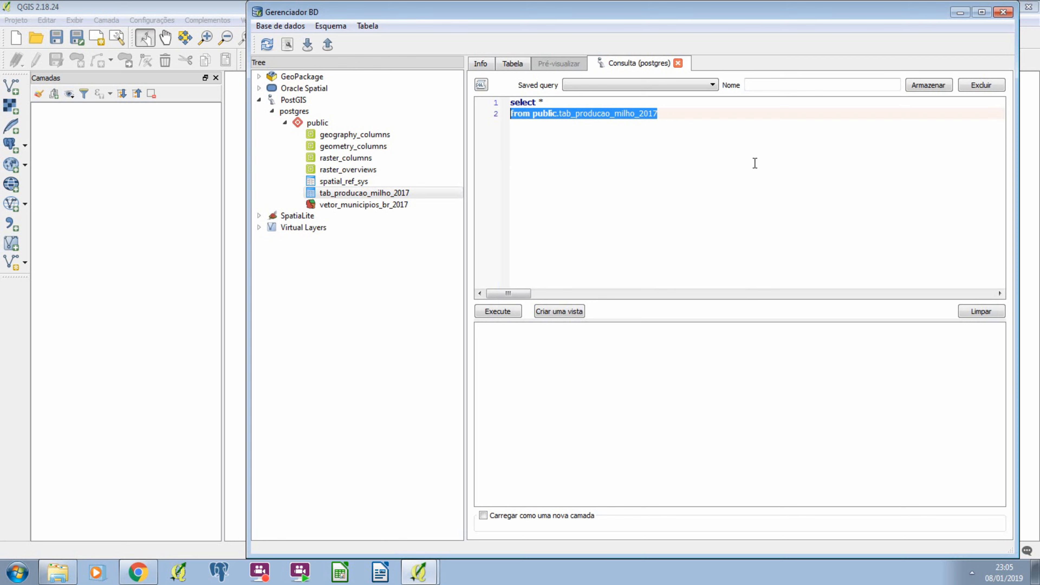
key("ctrl+r")
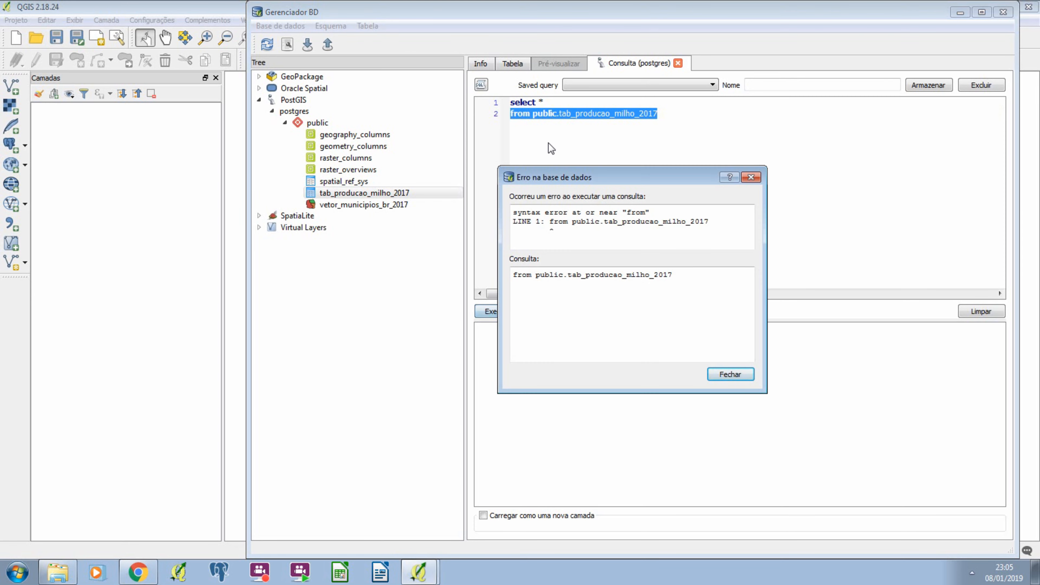
left_click(752, 177)
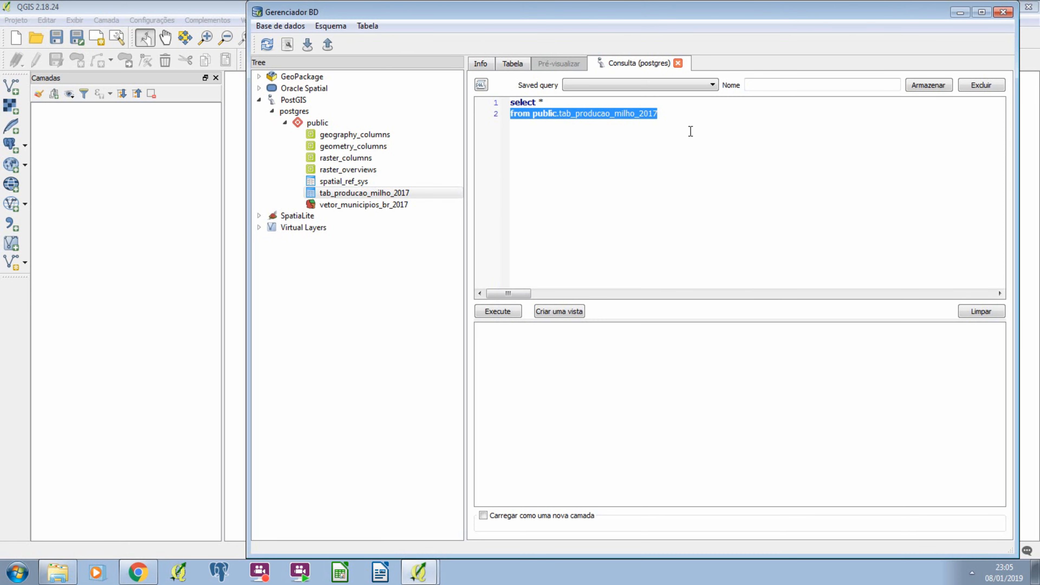
Execute the complete query to list all columns of tab_producao_milho_2017
left_click(691, 131)
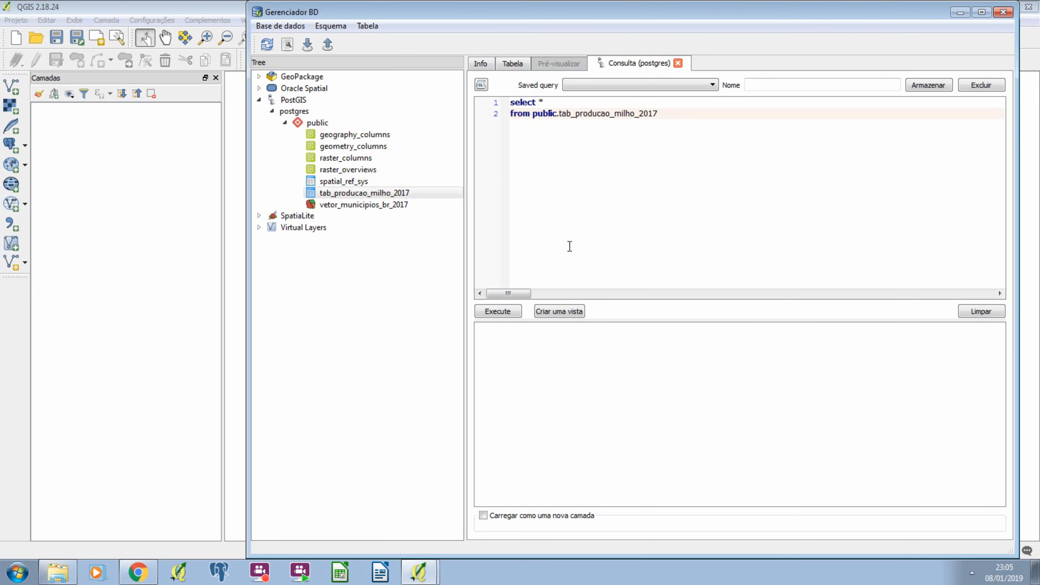
left_click(517, 311)
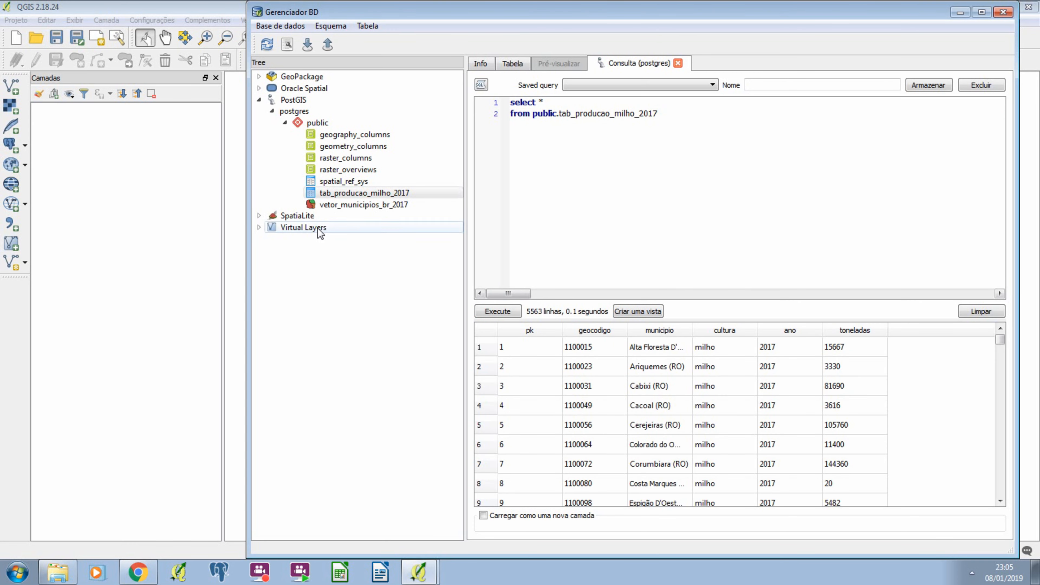
left_click(360, 196)
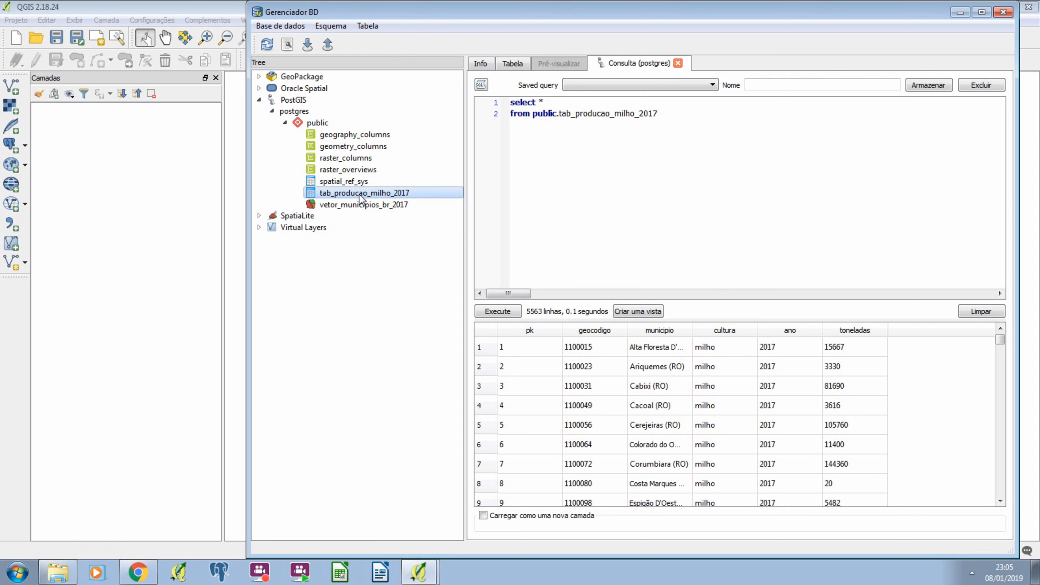
left_click(392, 194)
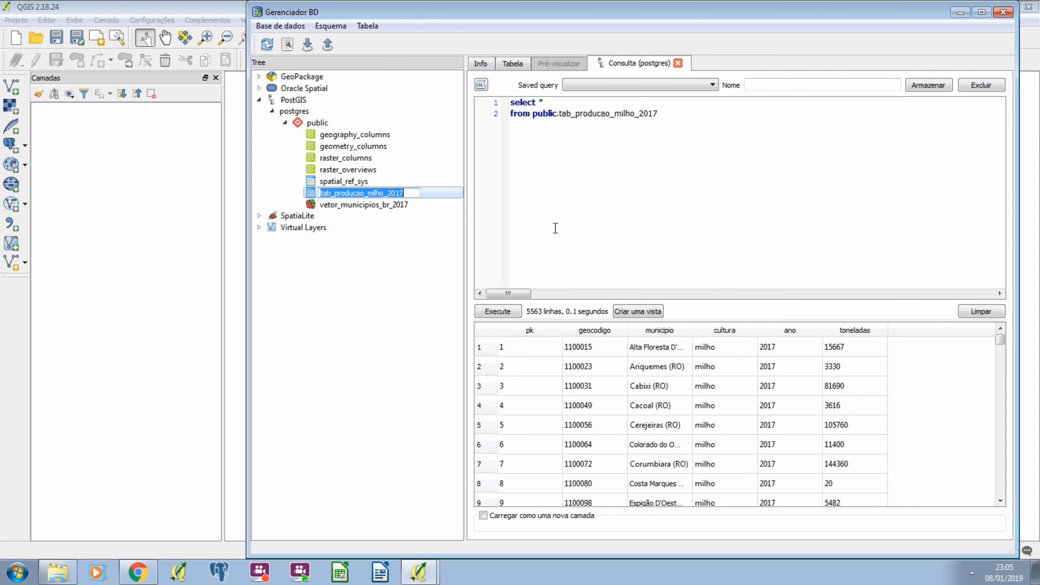
left_click(561, 113)
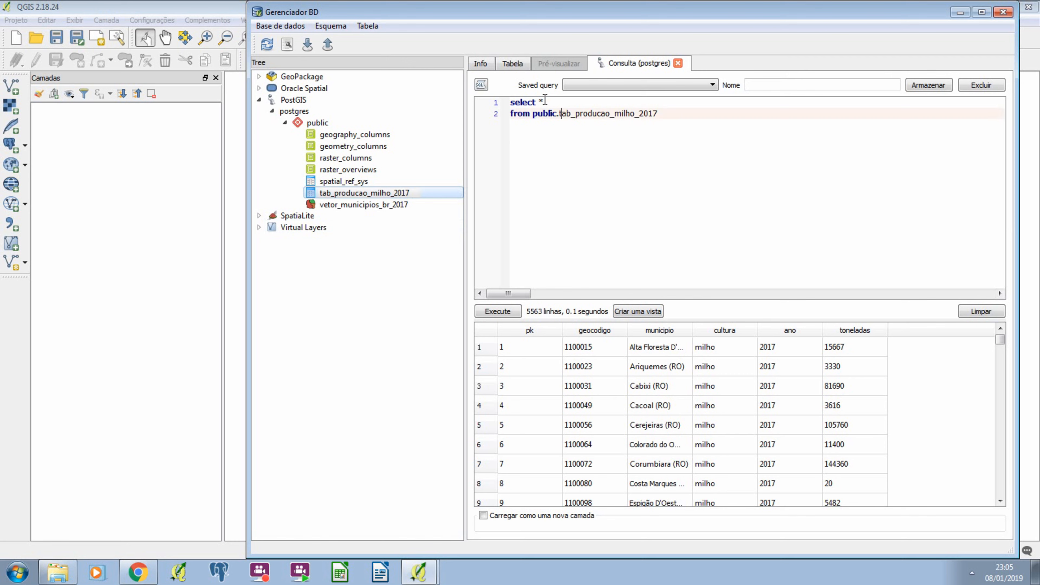
Replace the asterisk in the select clause with geocodigo and execute the query
left_click(547, 100)
key("BackSpace")
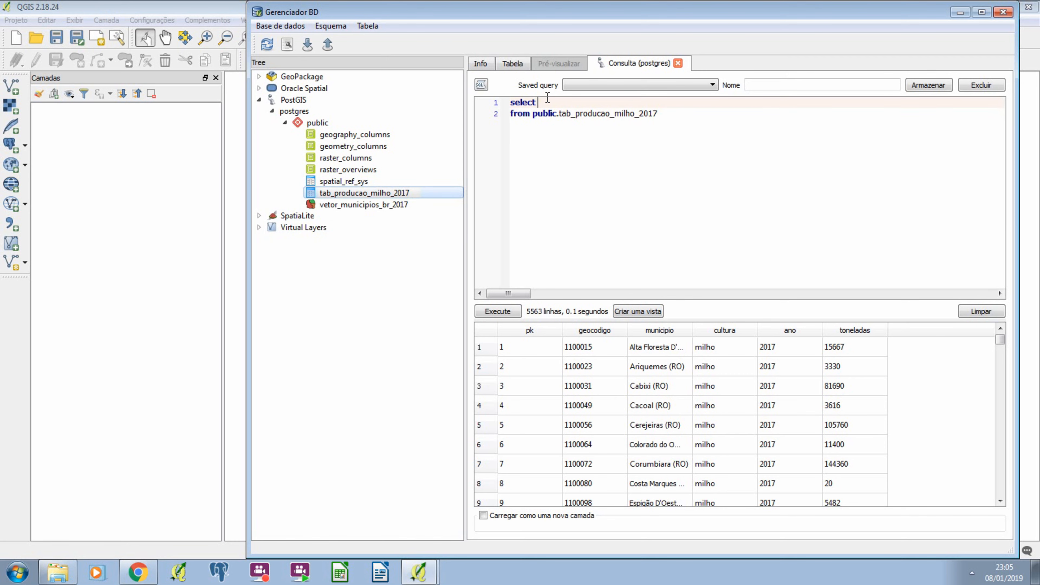
type("geoco")
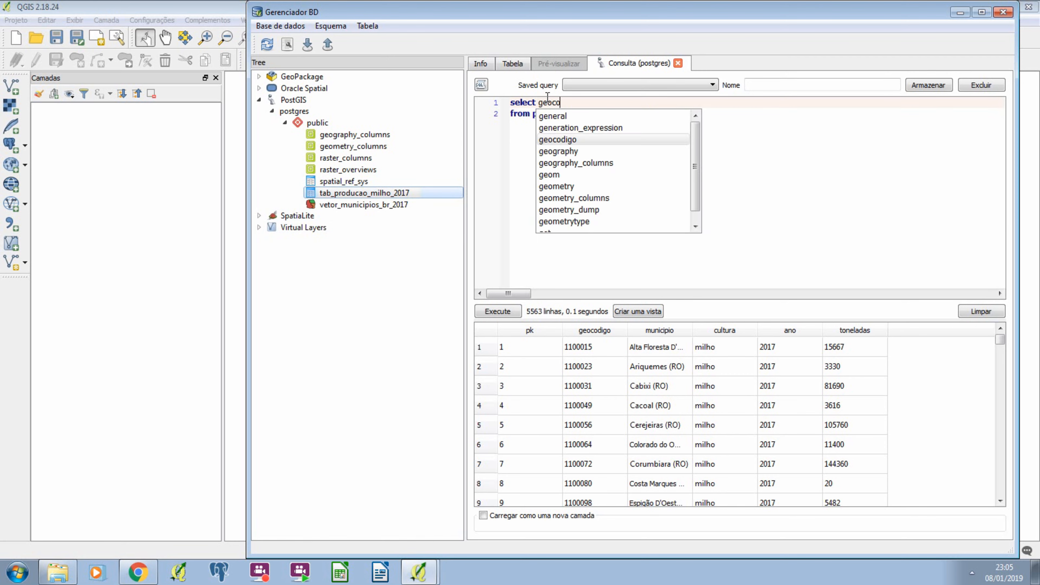
key("Return")
left_click(497, 311)
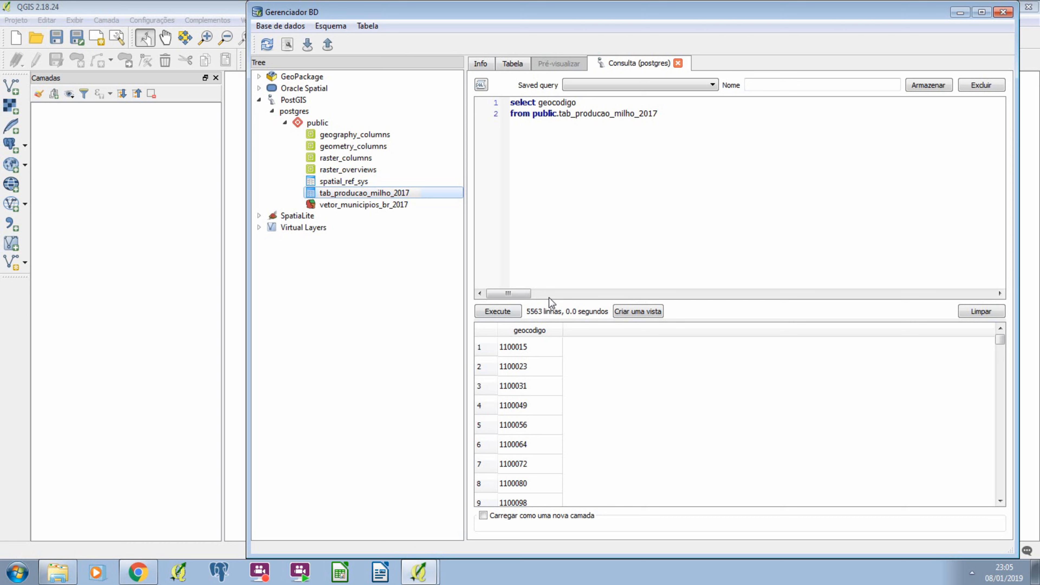
Change the select clause back to all columns (*) and execute the query on the maize production table
double_click(556, 104)
type("*")
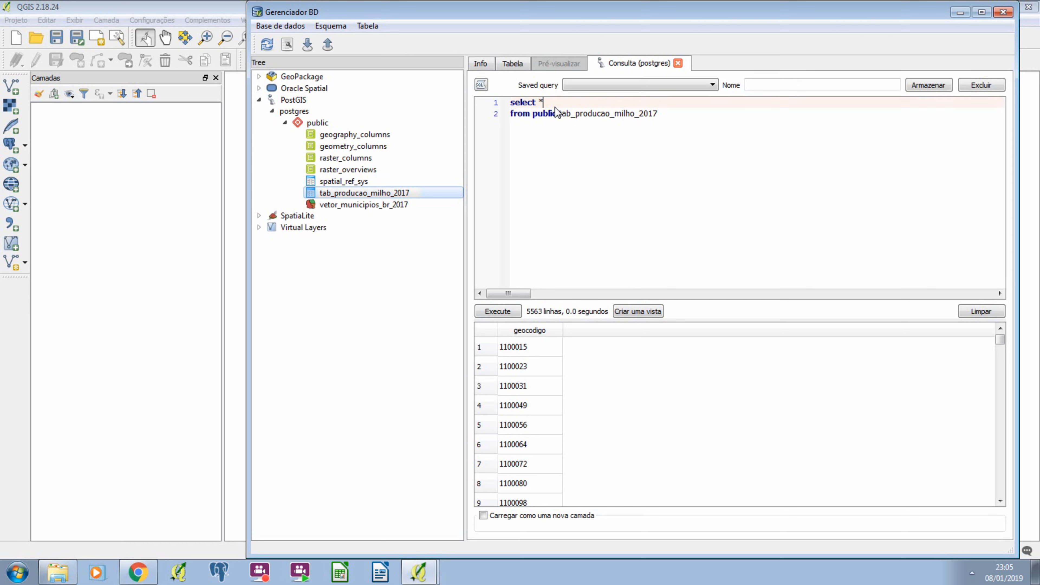
left_click(497, 310)
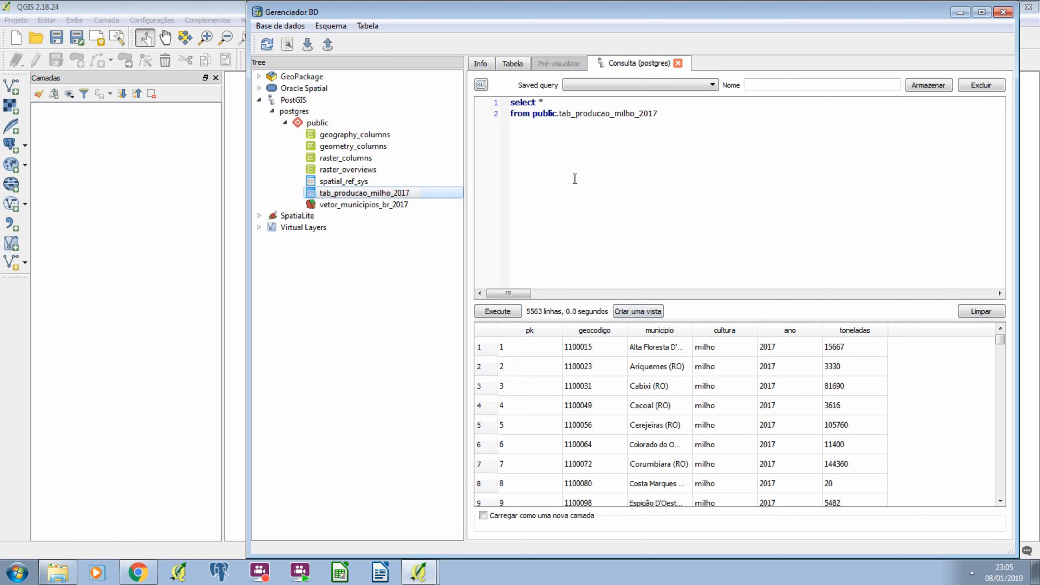
Query all columns of public.vetor_municipios_br_2017 instead and resize the geom result column to inspect its values
left_click_drag(559, 114, 666, 116)
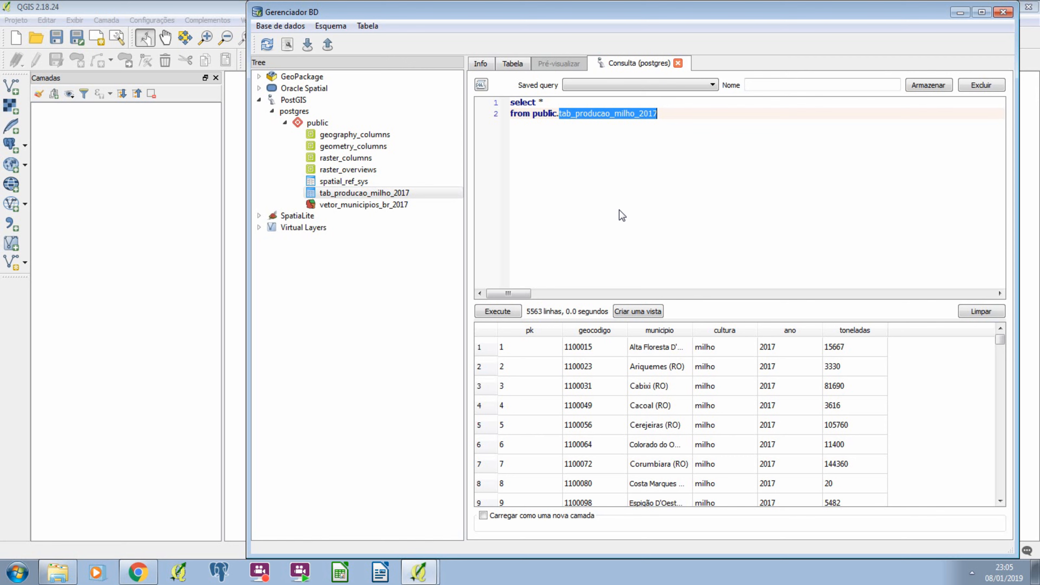
type("vetr")
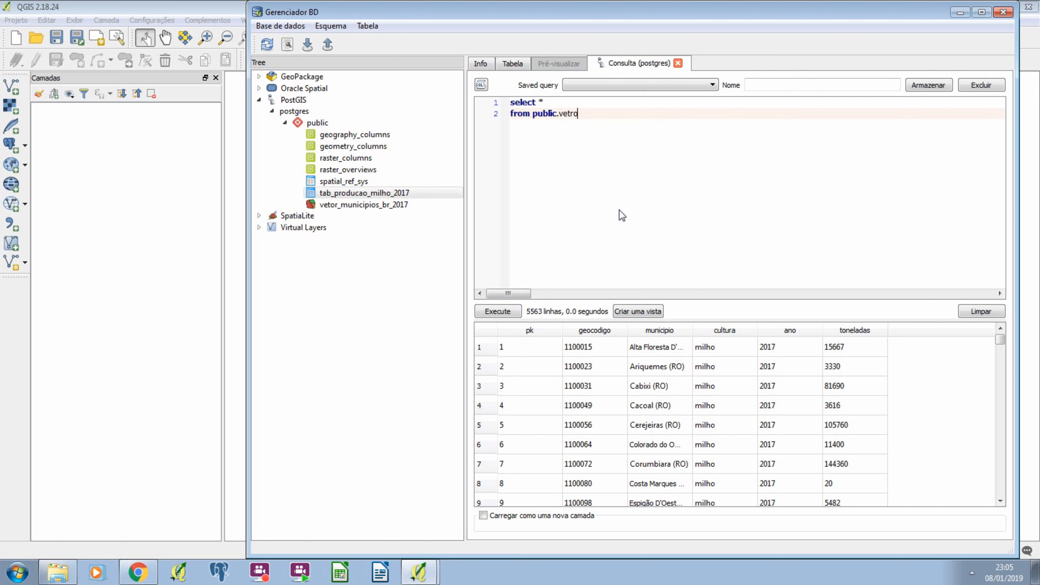
key("BackSpace")
key("Return")
left_click(512, 312)
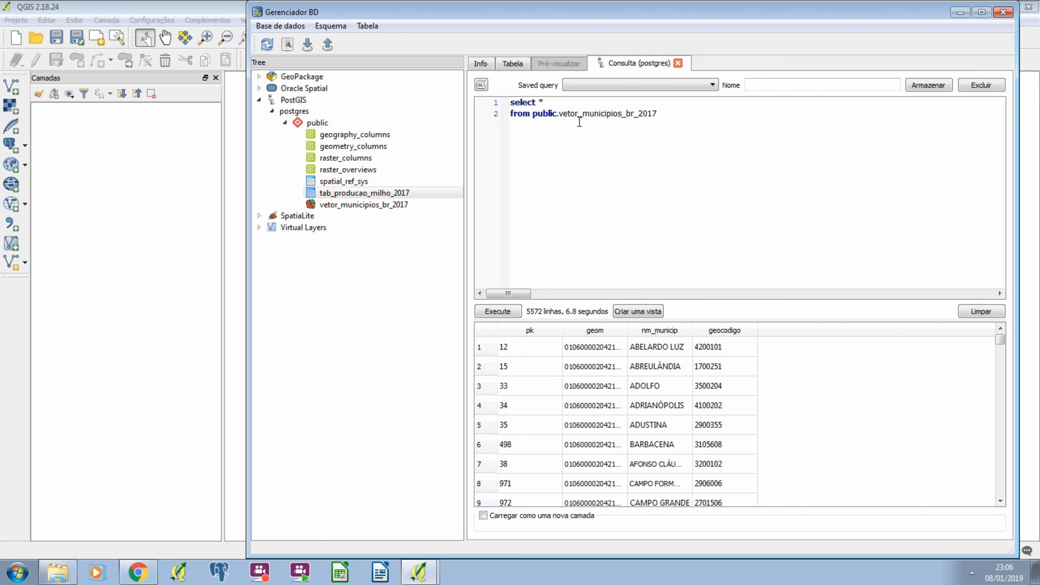
left_click_drag(627, 328, 701, 346)
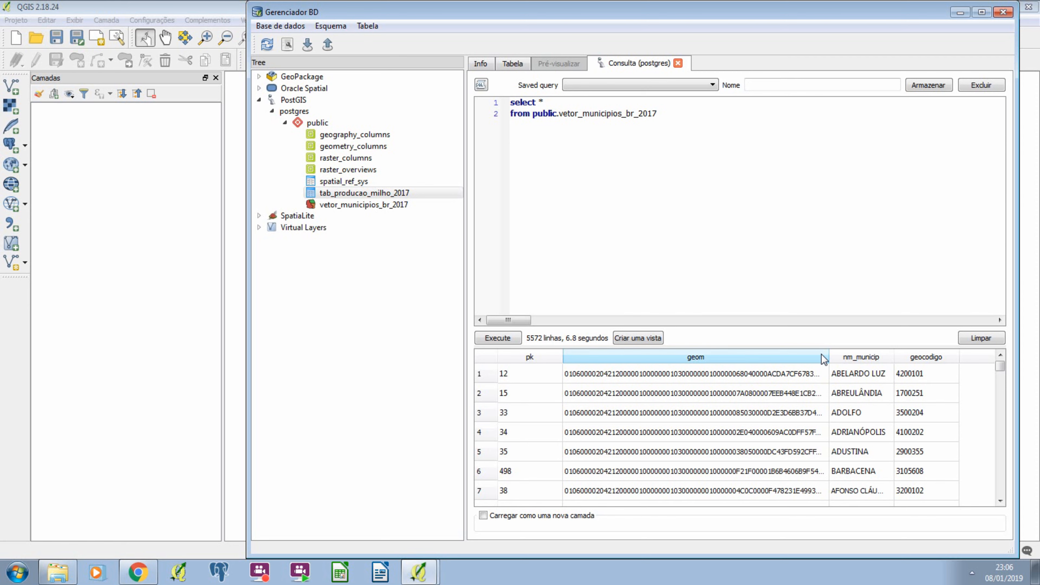
left_click_drag(829, 356, 647, 348)
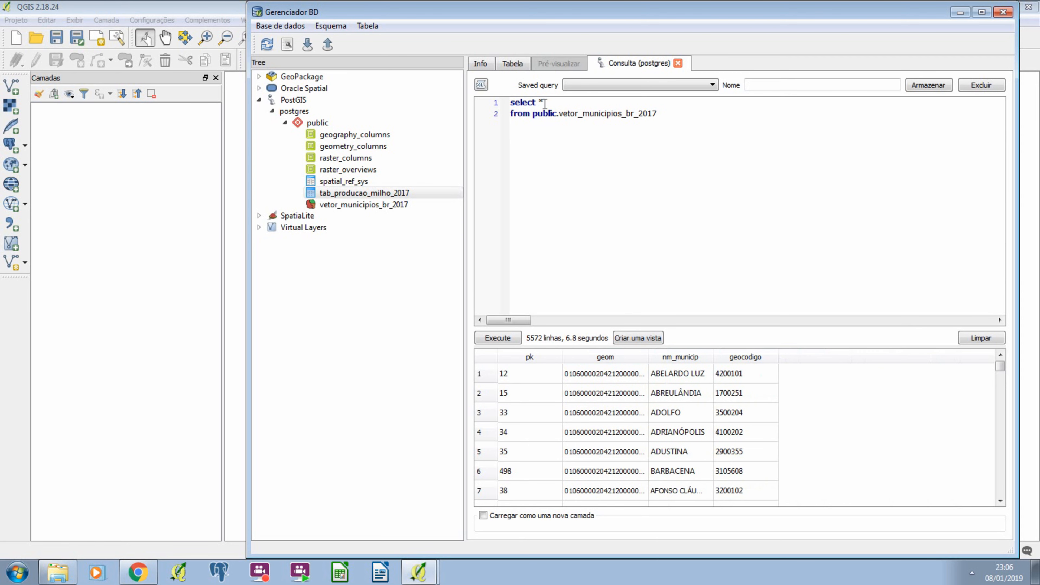
Limit the vetor_municipios_br_2017 query to the geocodigo column and execute it
left_click_drag(546, 102, 537, 103)
type("g")
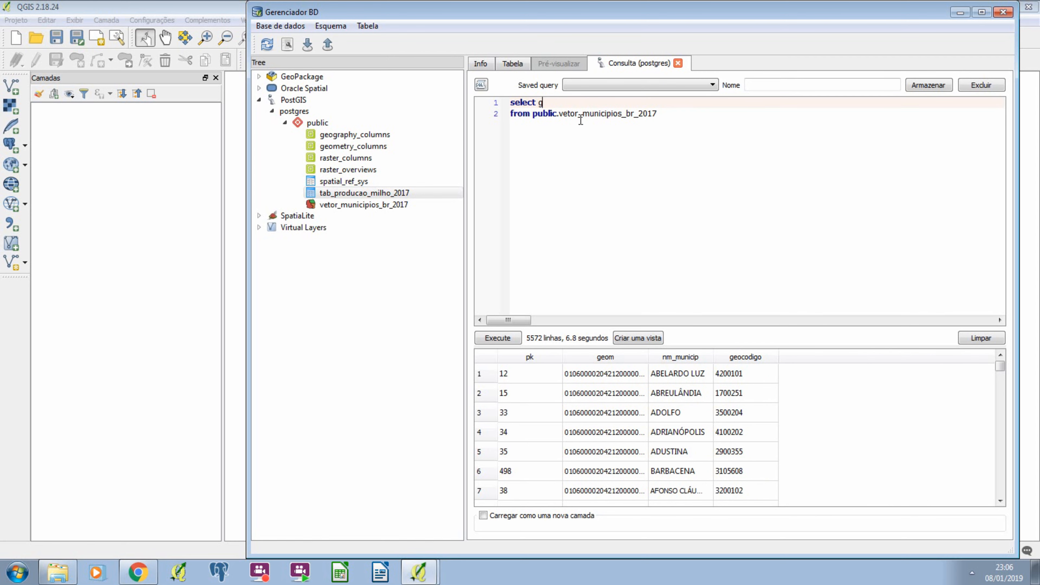
type("eocodigo")
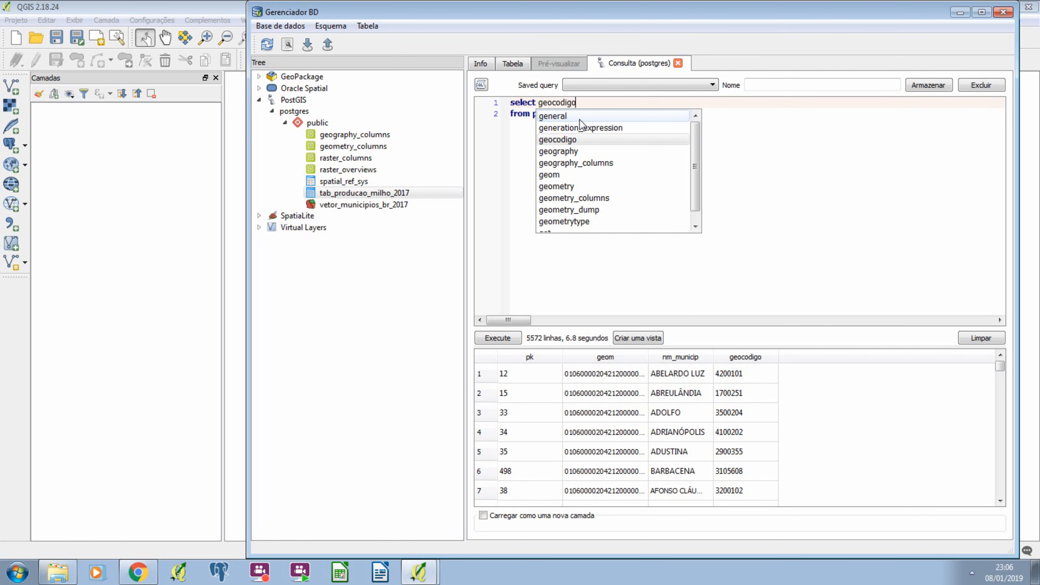
left_click(722, 186)
left_click(510, 338)
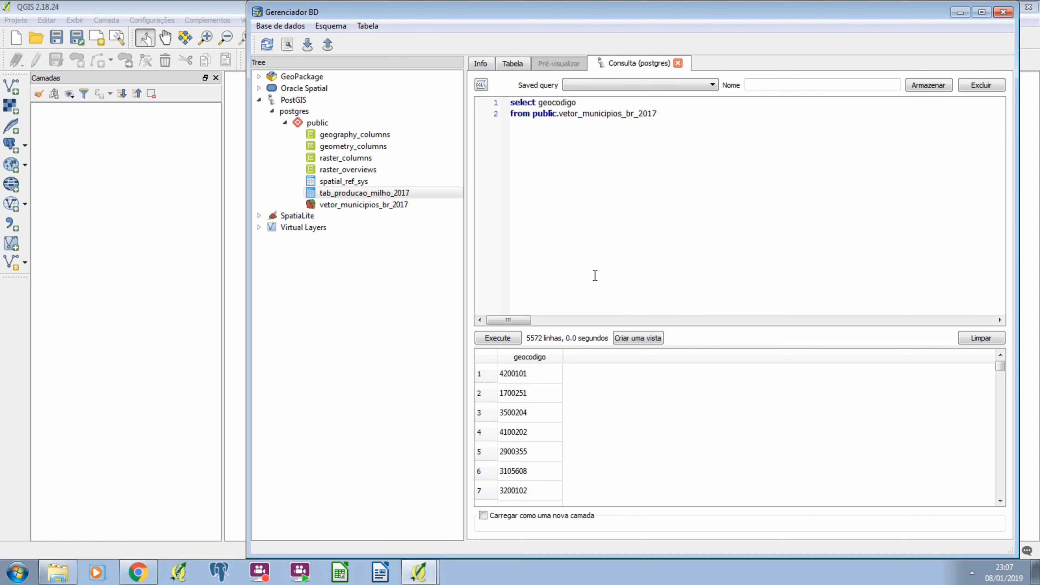
Remove geocodigo from the select clause and copy the field names pk to toneladas from the tab_producao_milho_2017 table information
left_click_drag(540, 102, 580, 101)
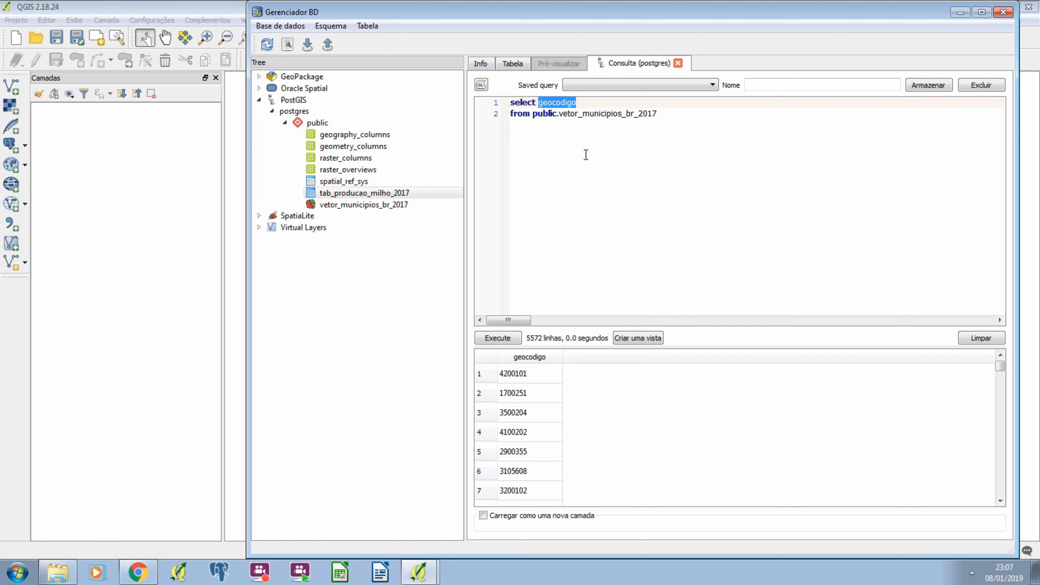
key("BackSpace")
left_click(409, 194)
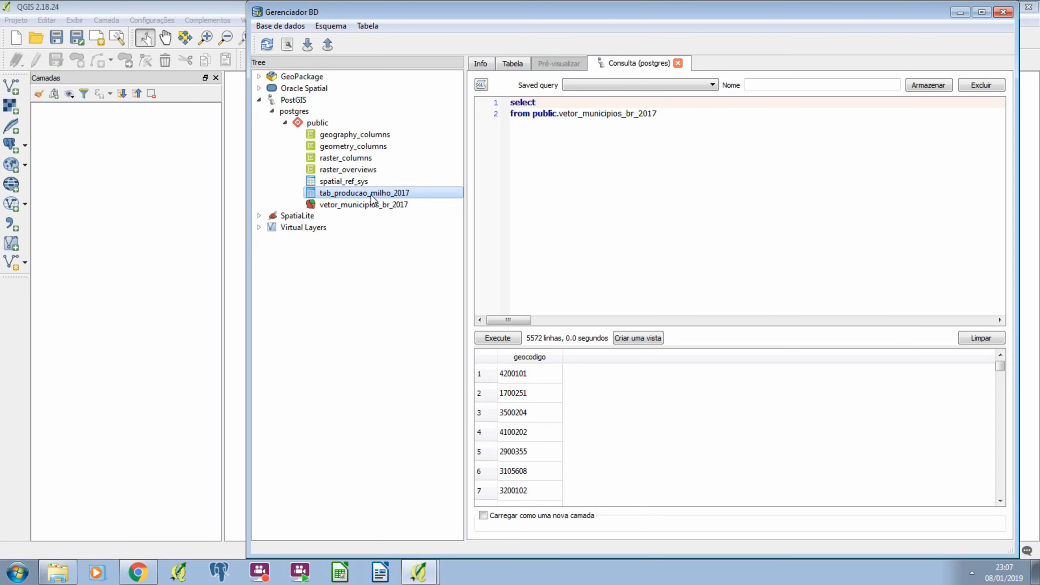
left_click(399, 194)
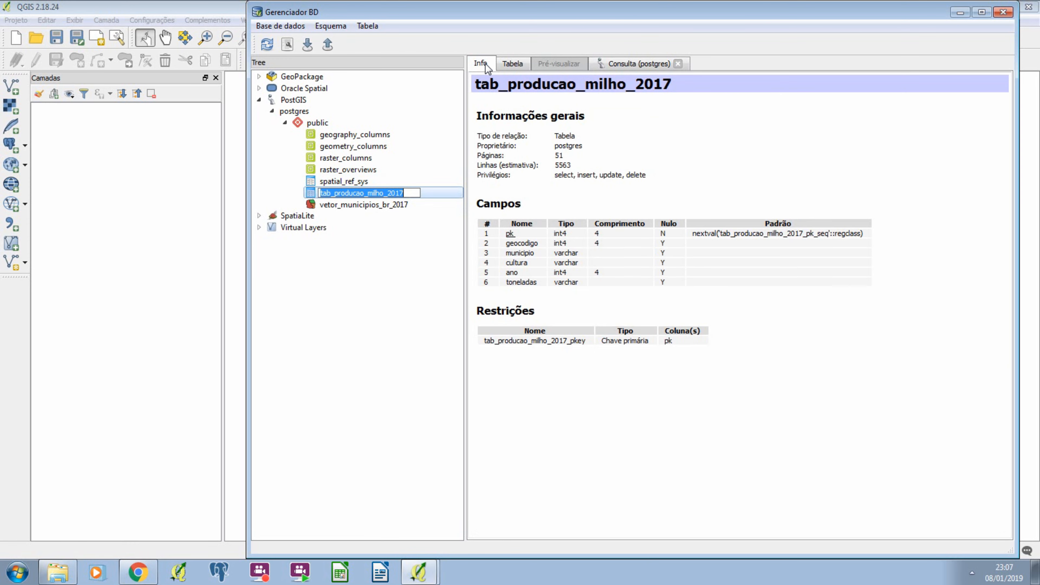
left_click(526, 233)
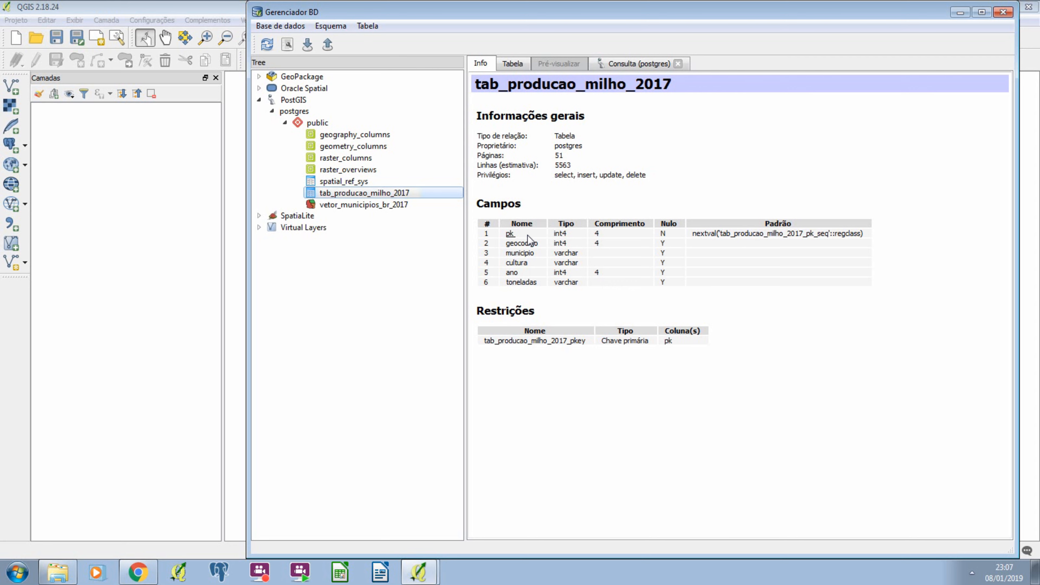
left_click_drag(536, 276, 544, 285)
key("ctrl+c")
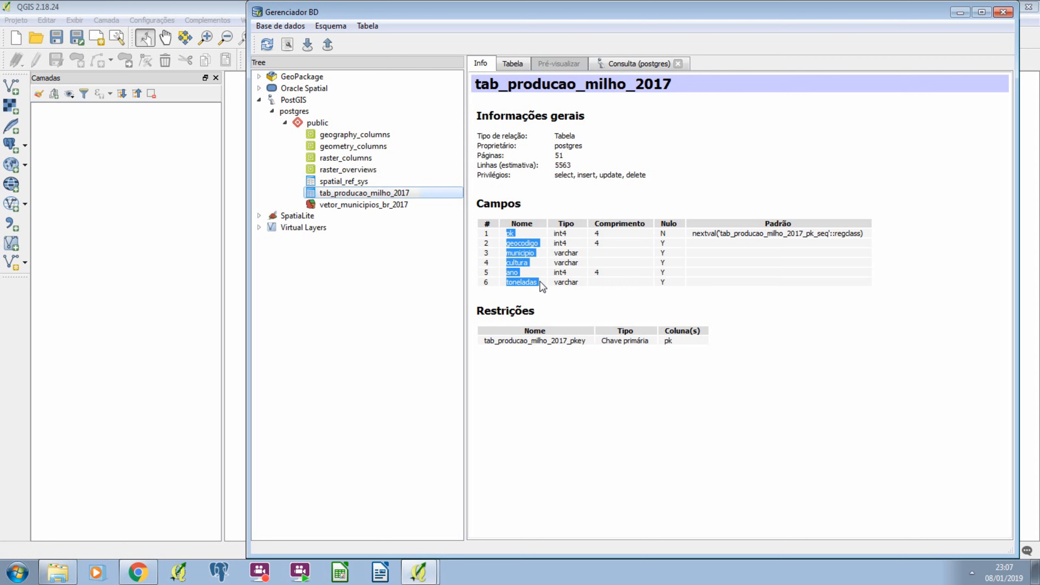
Insert blank lines below select in the query and paste the copied field names pk to toneladas there
left_click(620, 64)
key("Return")
key("Return")
key("Return")
key("Return")
key("Return")
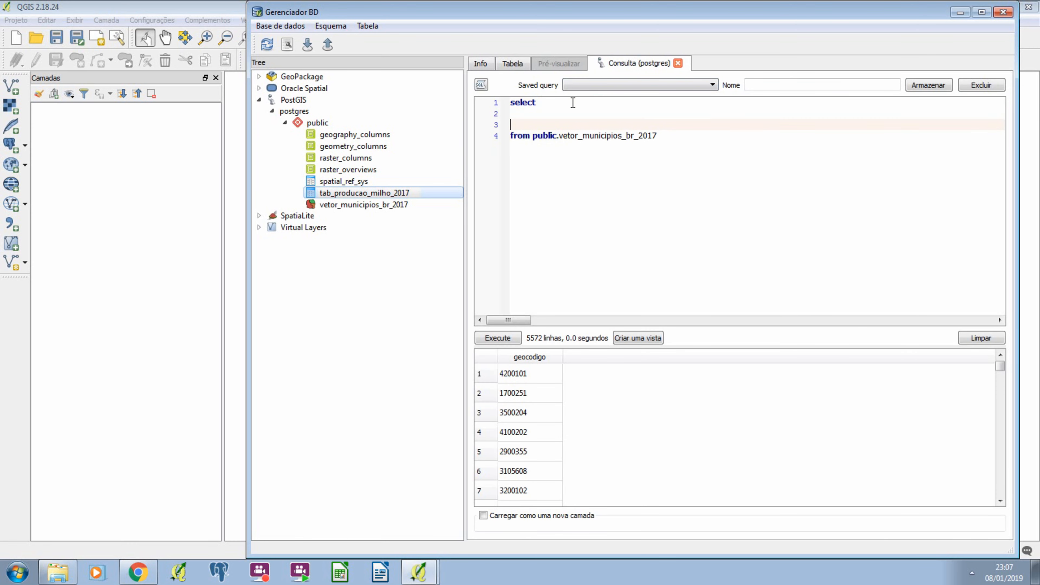
left_click(540, 117)
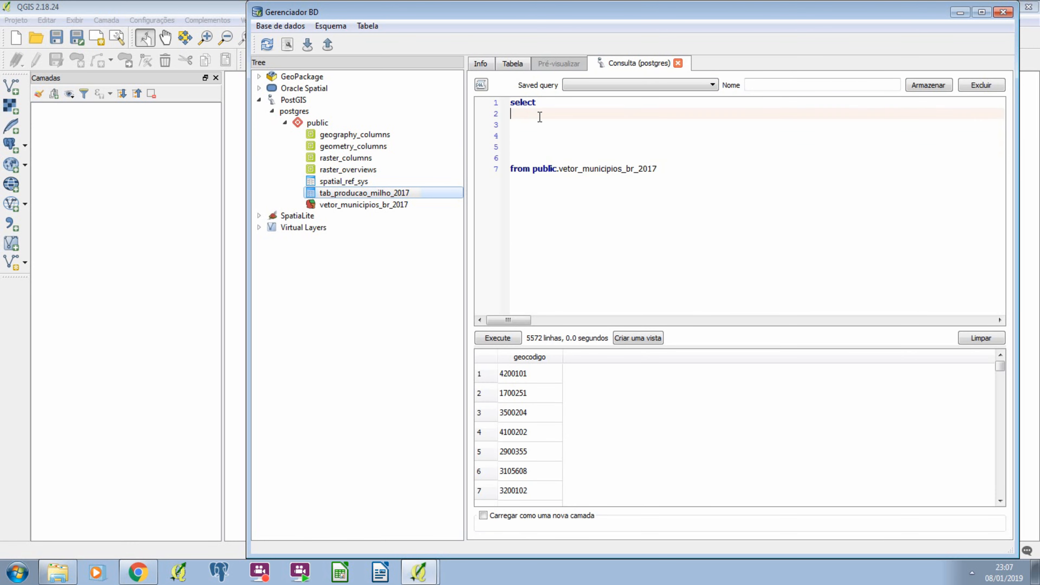
key("Return")
key("ctrl+v")
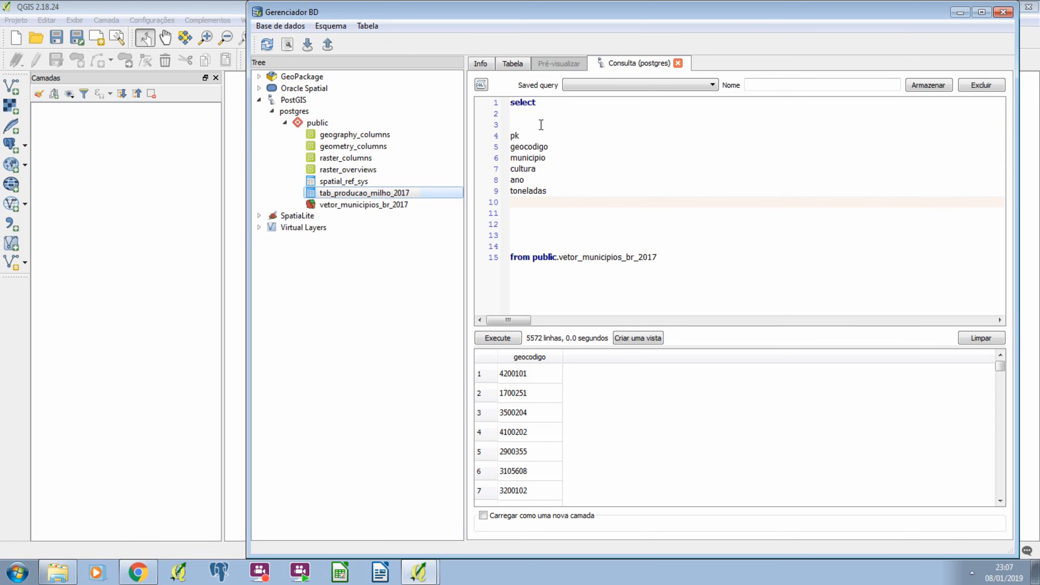
Delete the surplus blank lines above and below the pasted field list in the query
left_click(553, 191)
key("Delete")
key("Delete")
key("Delete")
key("Delete")
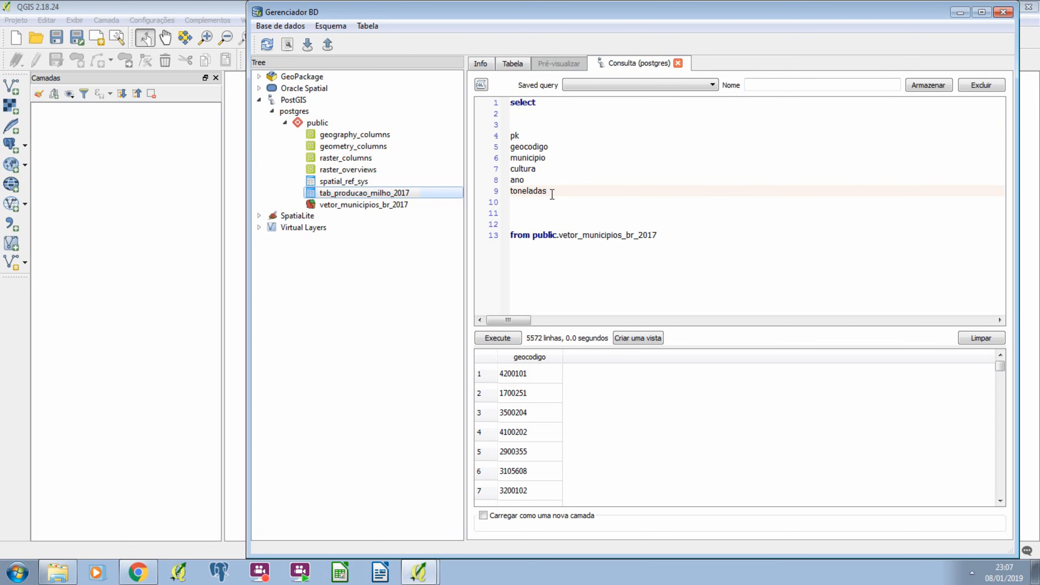
left_click(539, 123)
key("Delete")
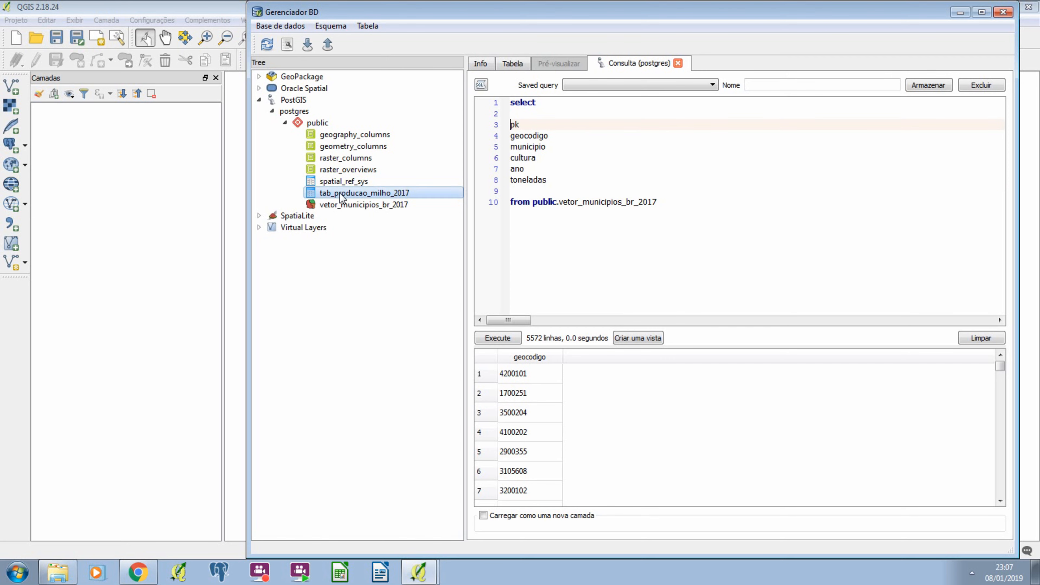
Replace the municipality layer in the query's from clause with the table tab_producao_milho_2017
left_click_drag(559, 201, 666, 203)
type("ta")
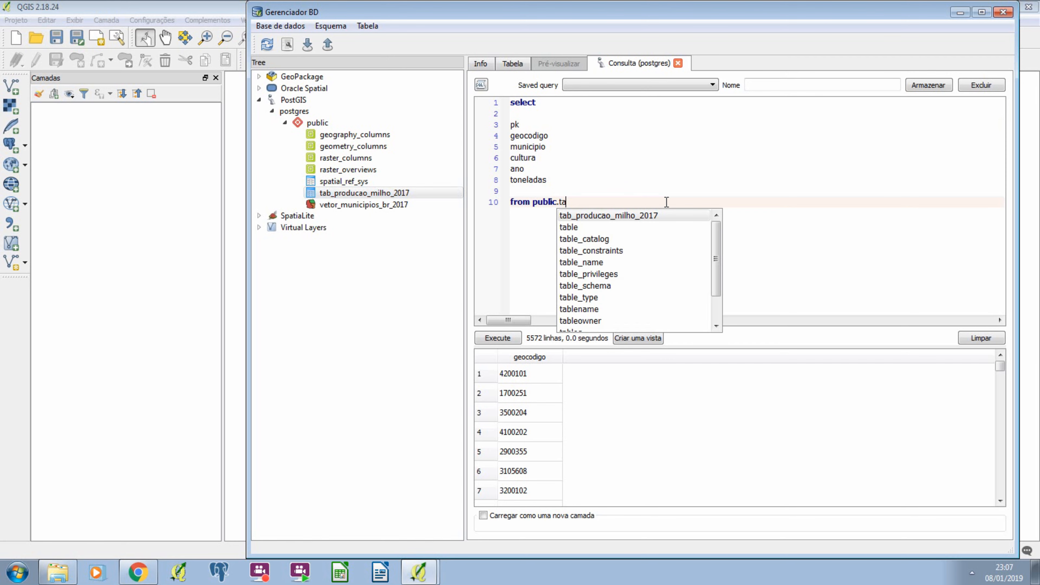
key("Return")
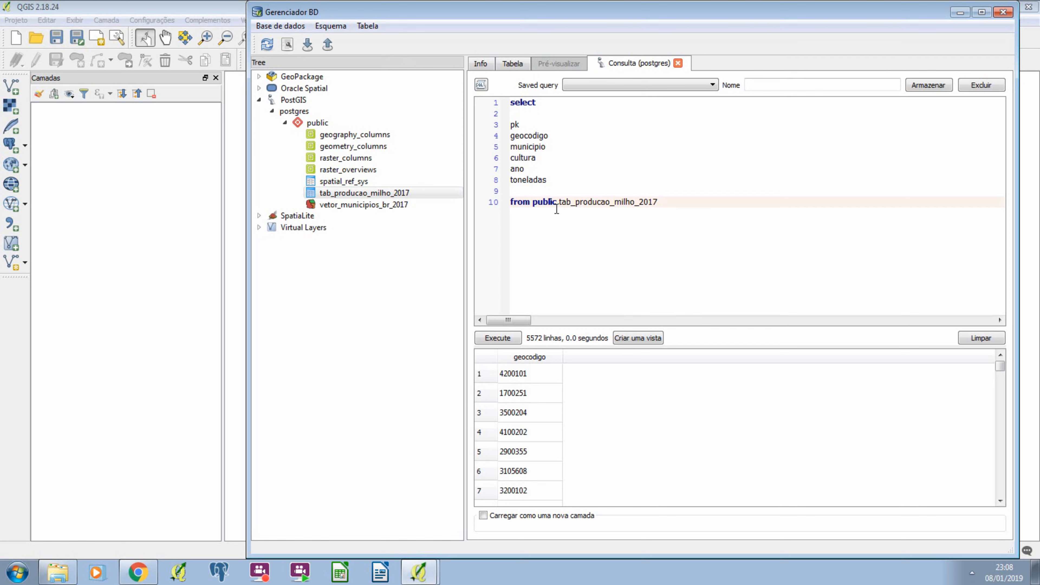
left_click(512, 125)
left_click(517, 134)
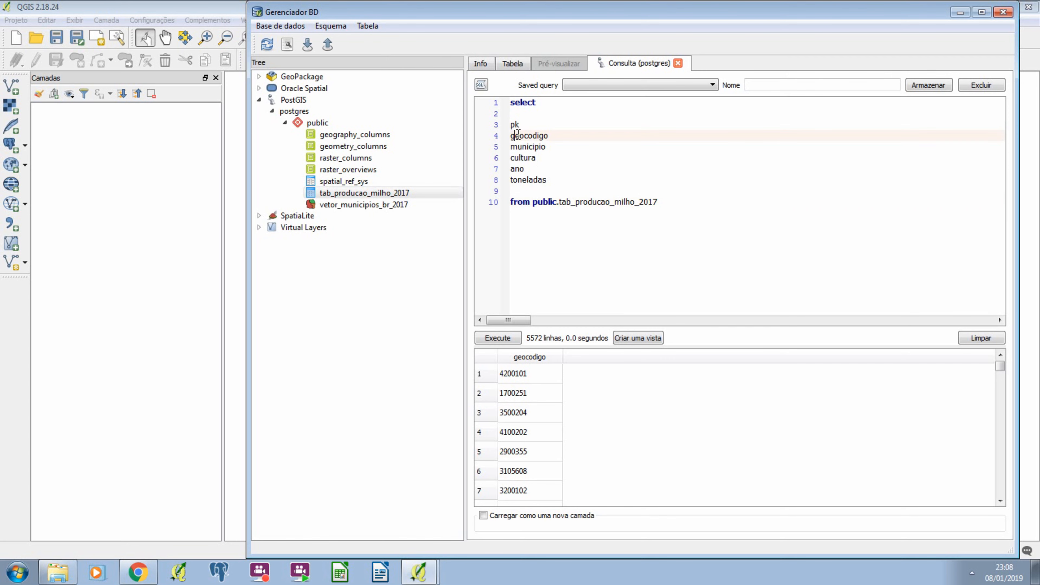
left_click(519, 146)
left_click(517, 126)
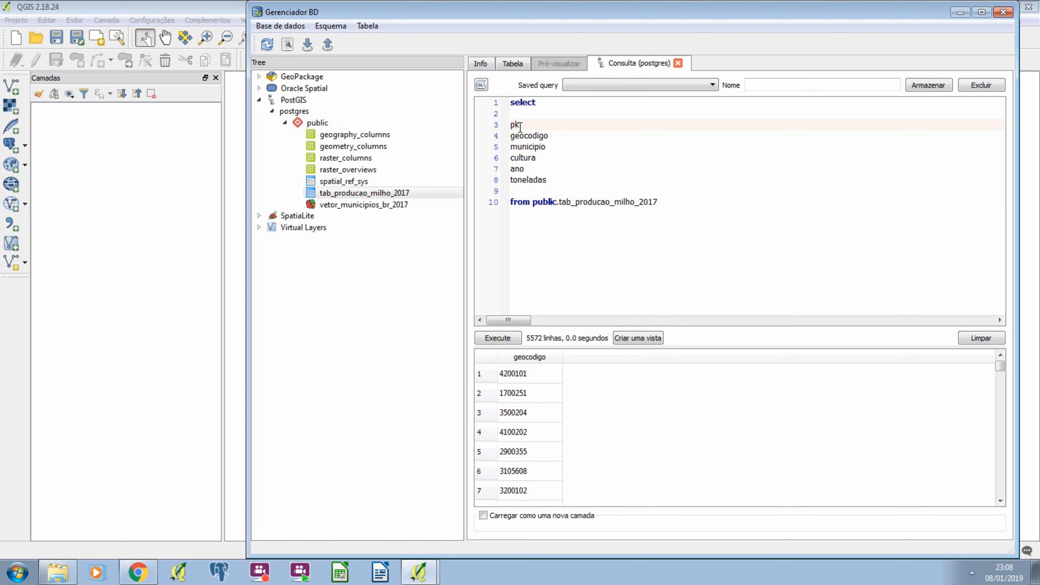
left_click_drag(658, 201, 560, 201)
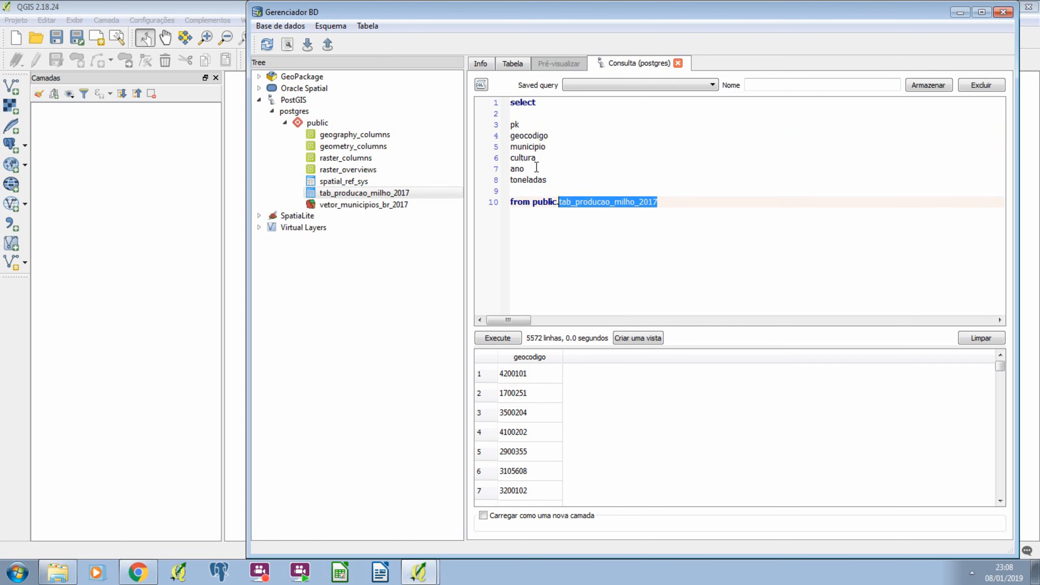
left_click_drag(548, 135, 511, 136)
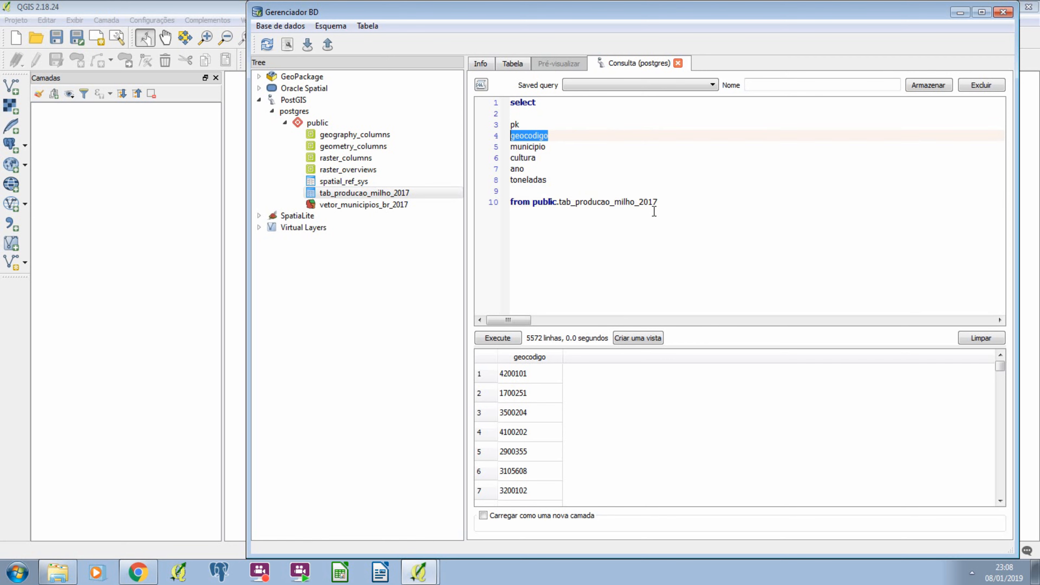
left_click_drag(657, 202, 559, 201)
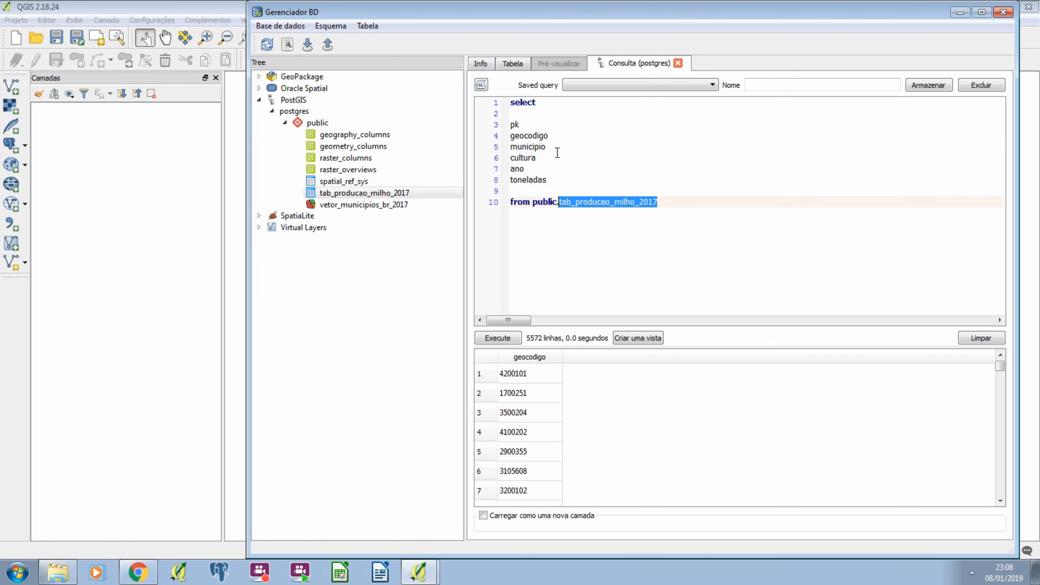
left_click_drag(558, 146, 510, 147)
left_click_drag(657, 201, 559, 201)
Give the table tab_producao_milho_2017 the alias milho at the end of the from clause
left_click(667, 205)
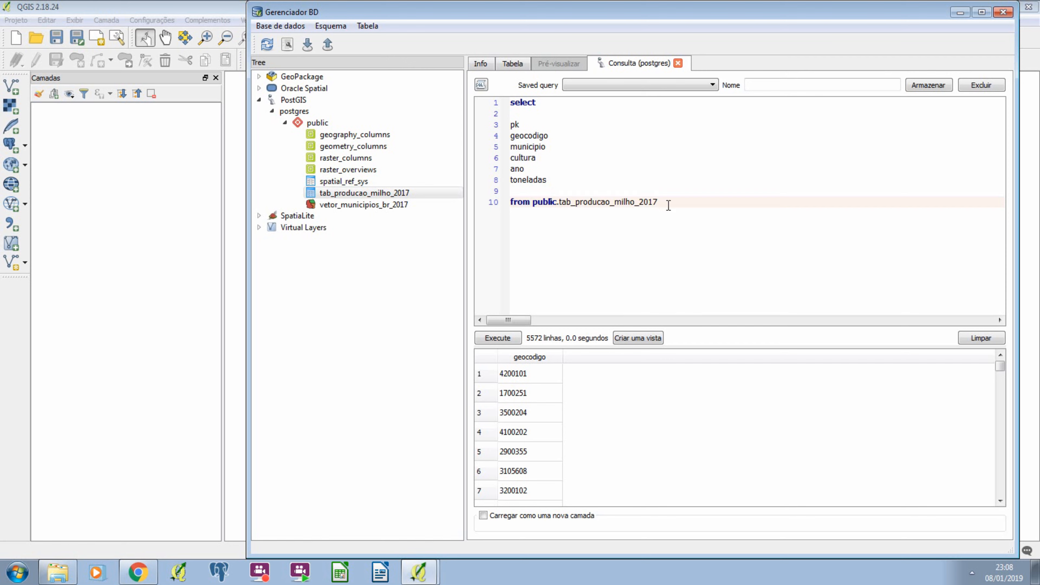
type("milho")
left_click_drag(534, 202, 665, 201)
double_click(665, 201)
Prefix the fields pk, geocodigo, municipio, cultura, ano and toneladas with "milho." in the select list
left_click(511, 125)
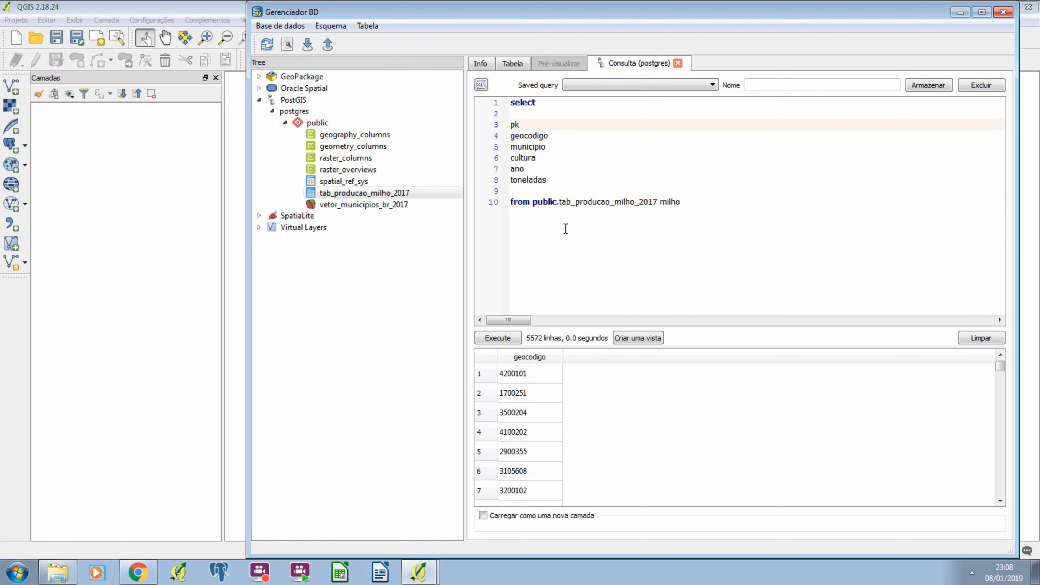
type("milho.")
left_click_drag(533, 125, 511, 124)
key("ctrl+c")
left_click(511, 136)
key("ctrl+v")
left_click(512, 147)
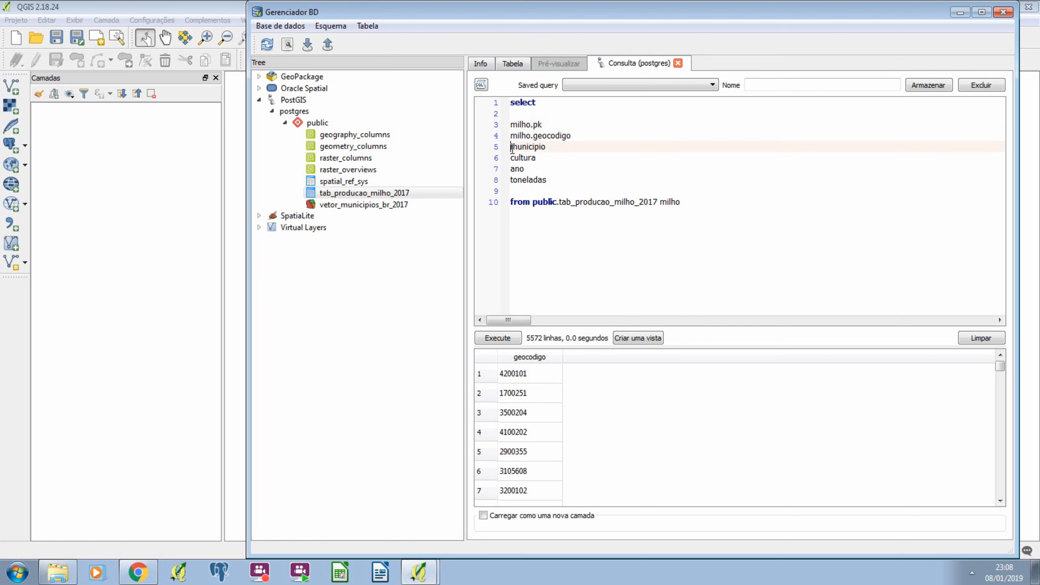
key("ctrl+v")
left_click(512, 157)
key("ctrl+v")
left_click(512, 169)
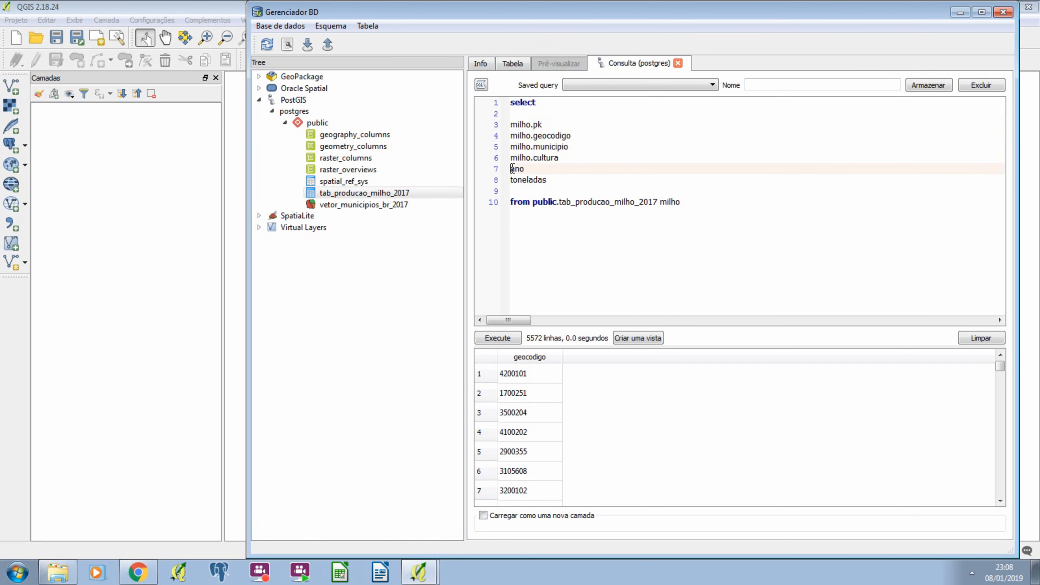
key("ctrl+v")
left_click(512, 179)
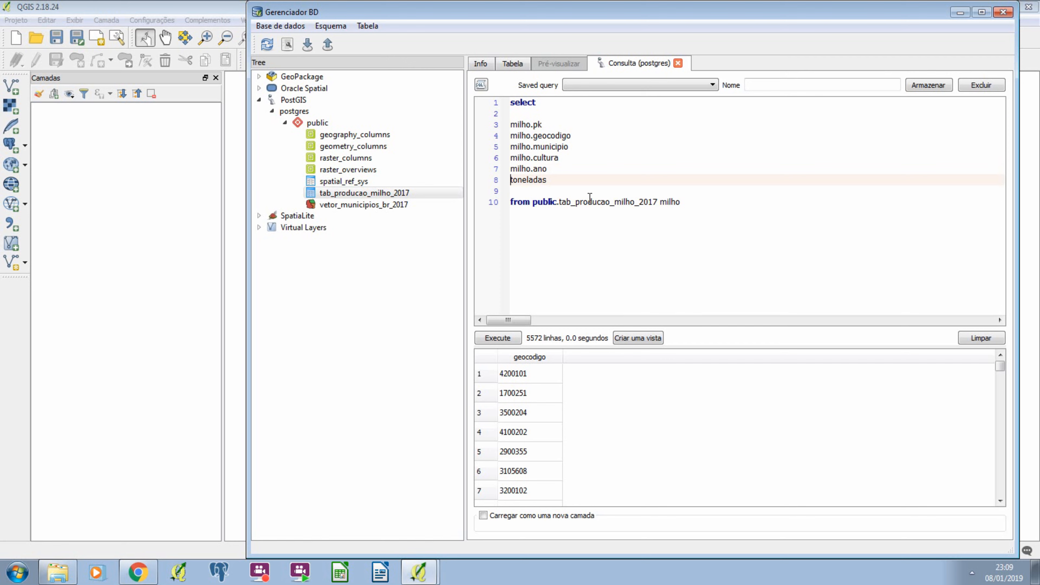
key("ctrl+v")
left_click_drag(543, 126, 510, 125)
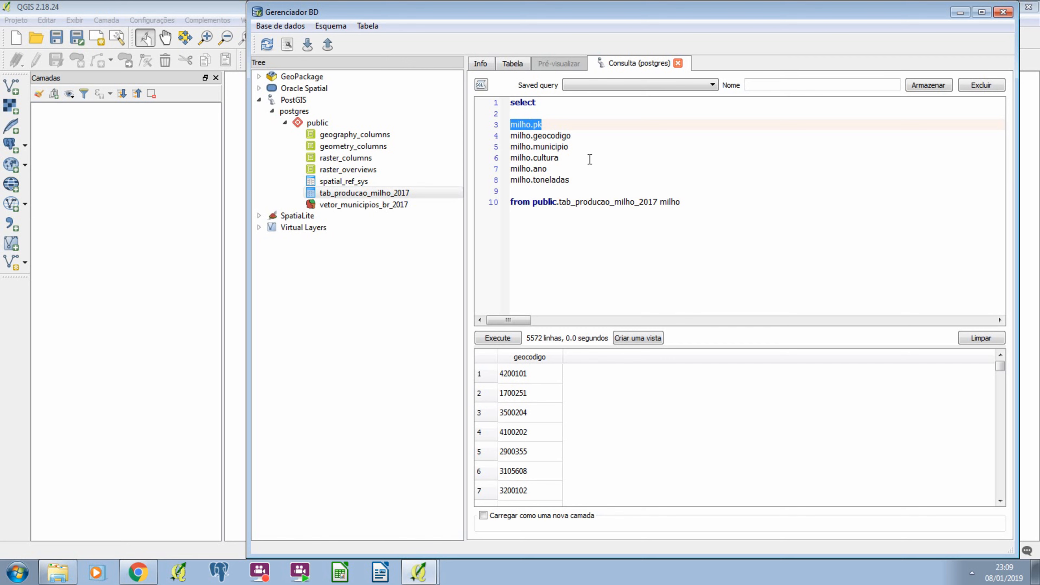
left_click_drag(660, 203, 532, 202)
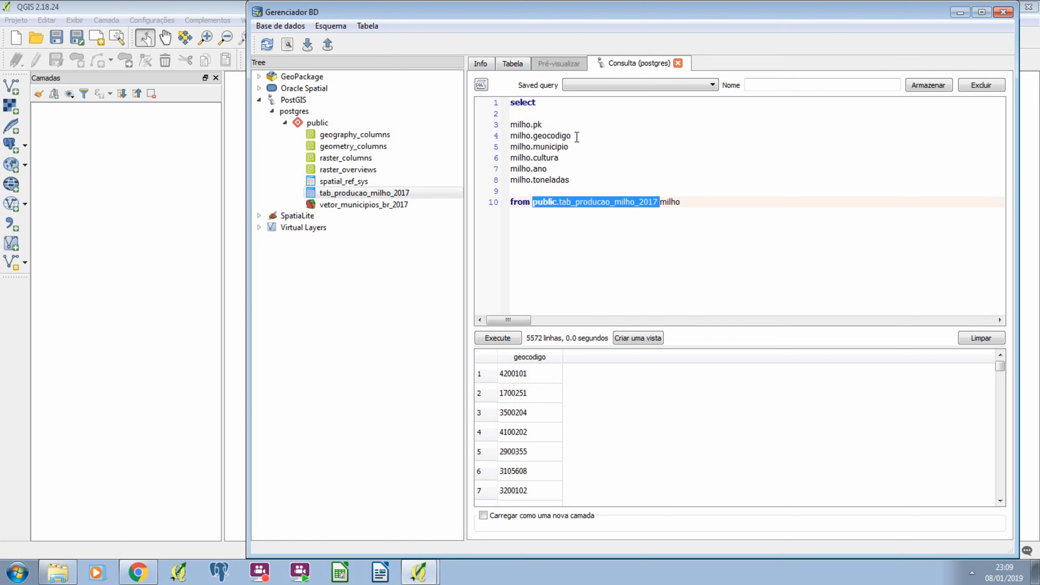
left_click_drag(577, 136, 534, 136)
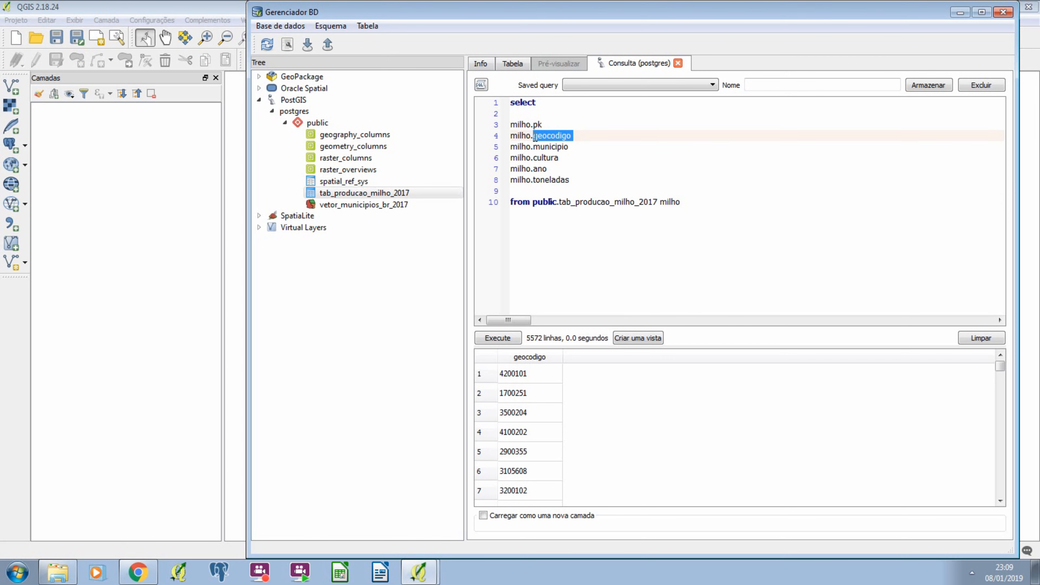
double_click(522, 136)
left_click_drag(658, 202, 533, 201)
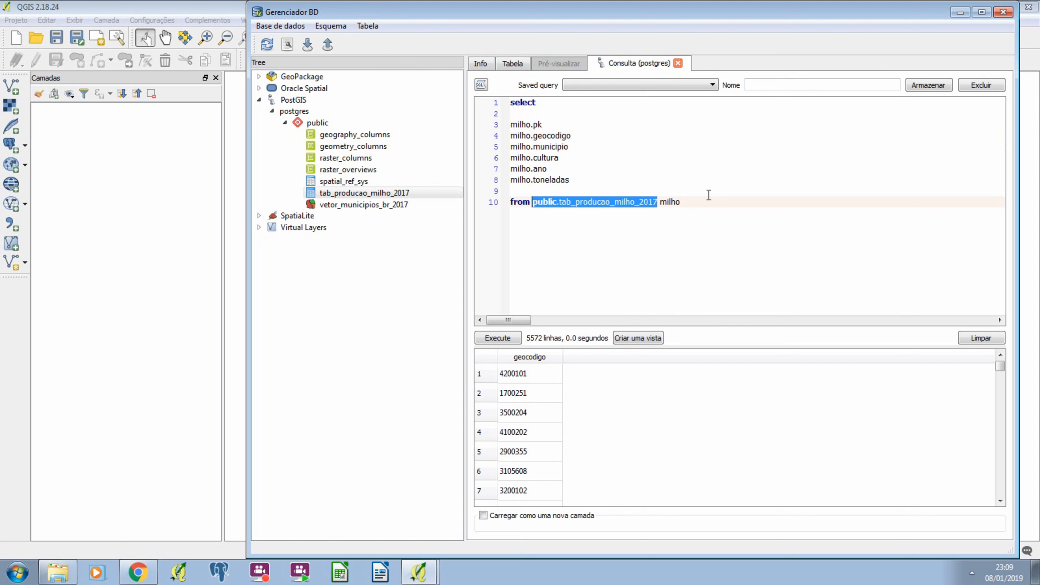
double_click(666, 205)
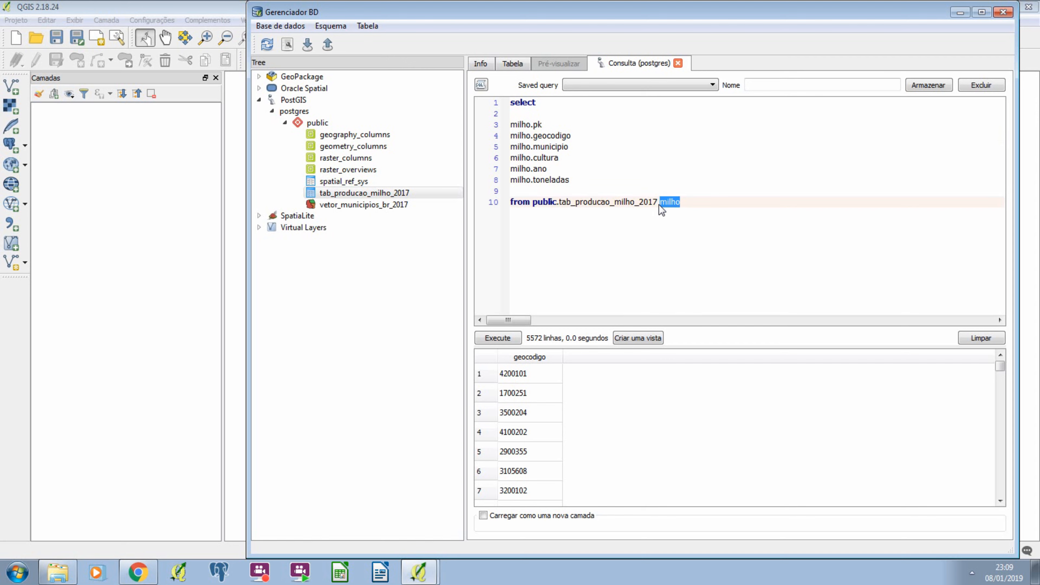
left_click_drag(658, 202, 537, 204)
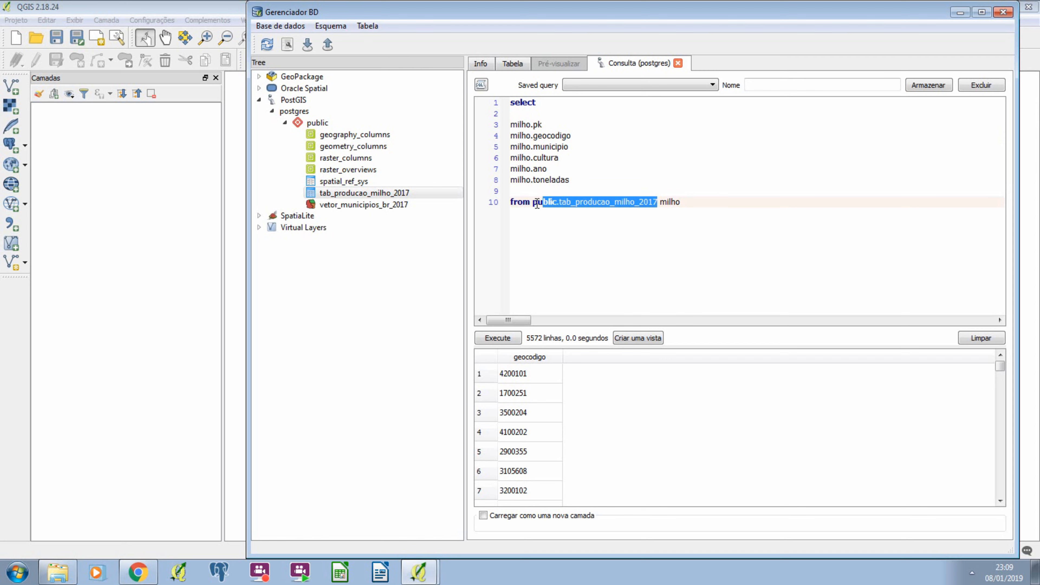
Add a comma after each of milho.pk, milho.geocodigo, milho.municipio, milho.cultura and milho.ano in the select list
left_click(541, 125)
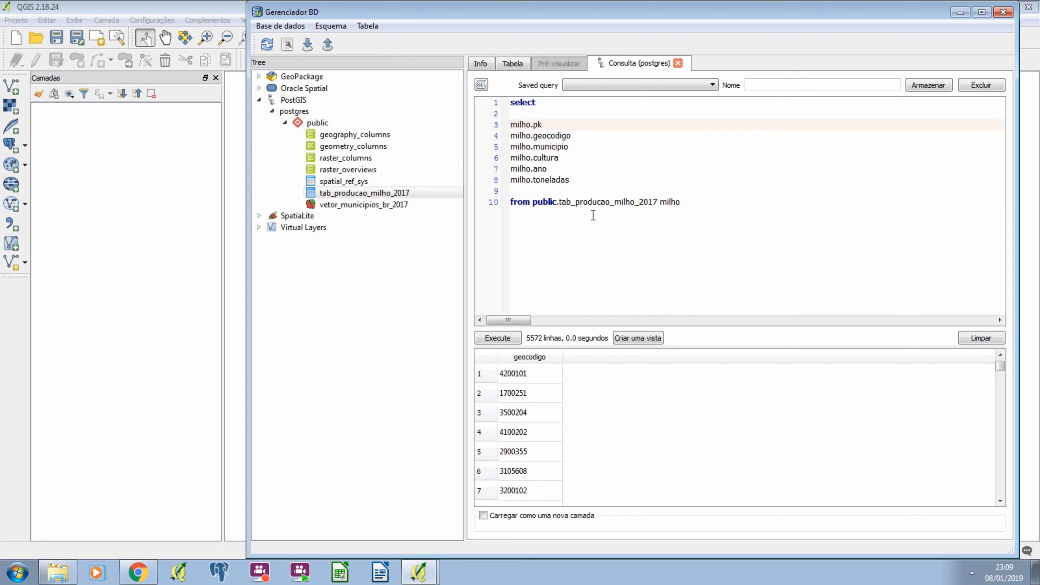
type(",")
left_click(578, 137)
type(",")
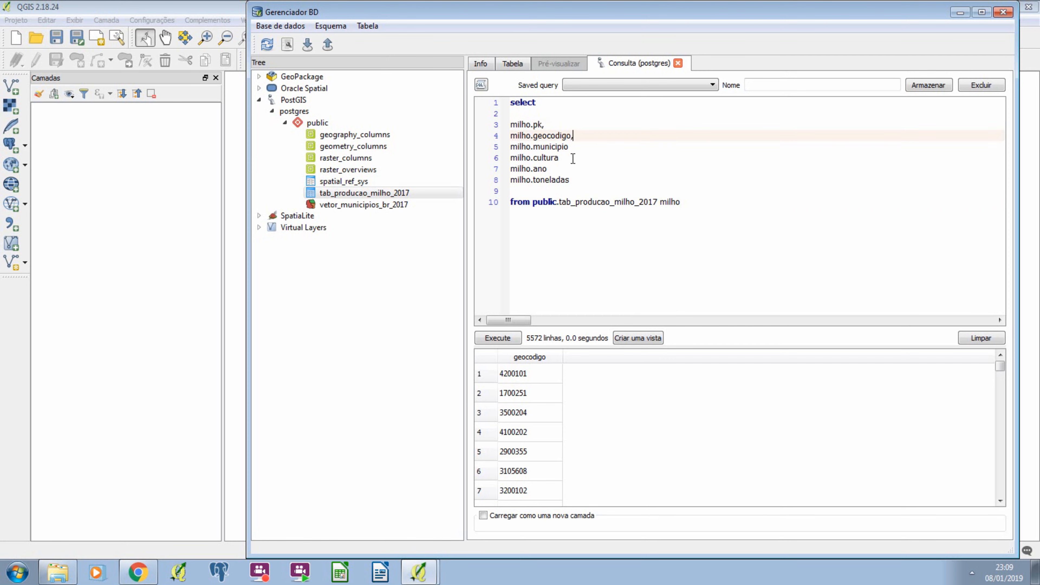
left_click(566, 149)
type(",")
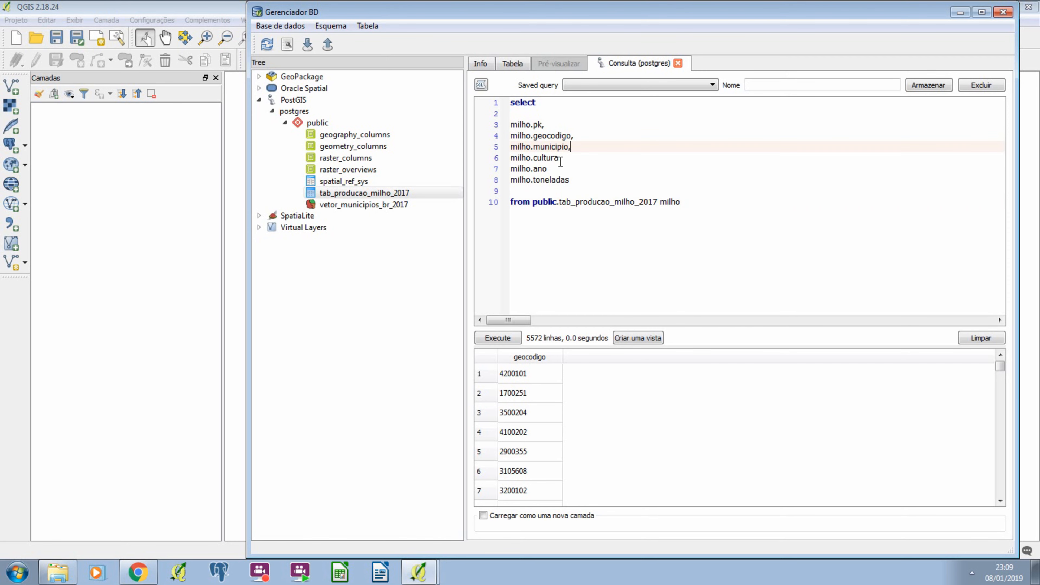
key("Down")
type(",")
key("Down")
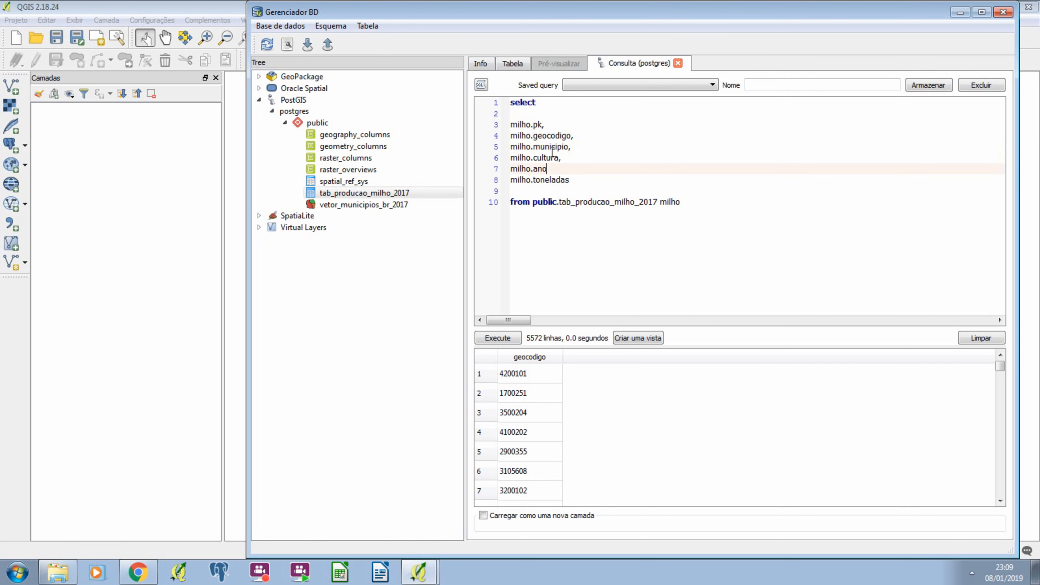
type(",")
Delete the blank lines below select and above from, and execute the maize production query
left_click(558, 105)
key("Delete")
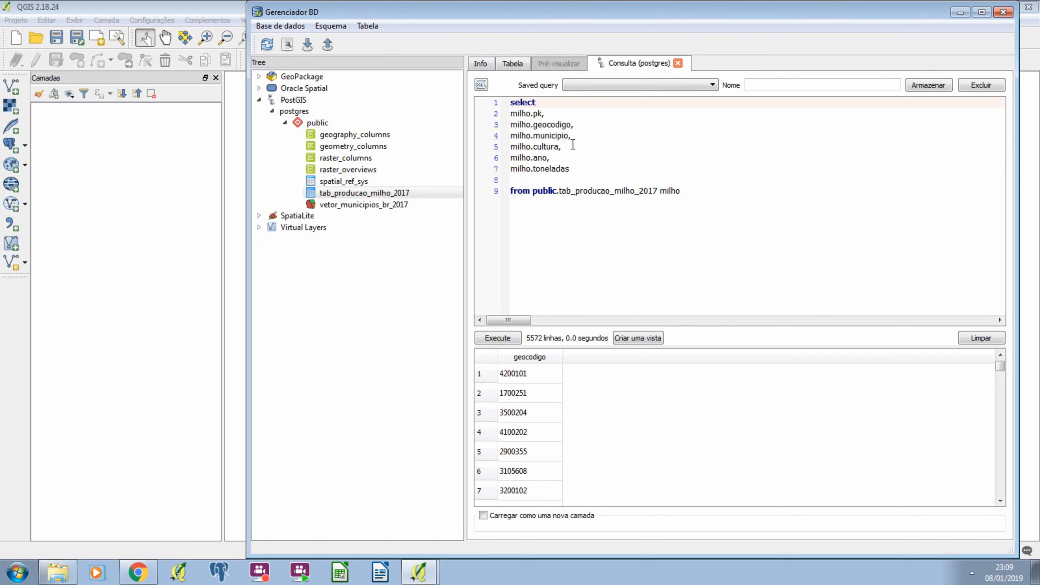
left_click(575, 168)
key("Delete")
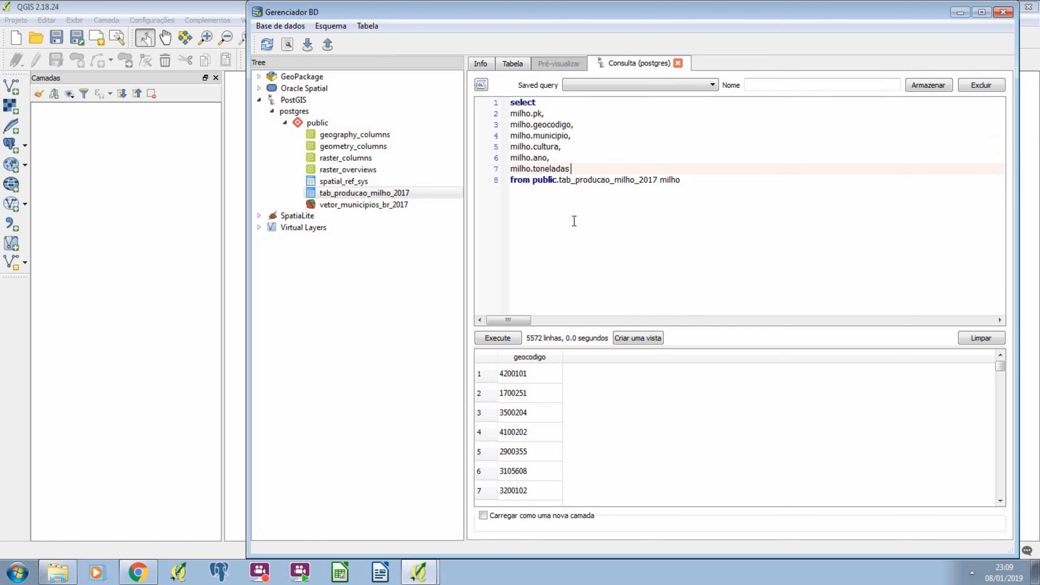
left_click(519, 338)
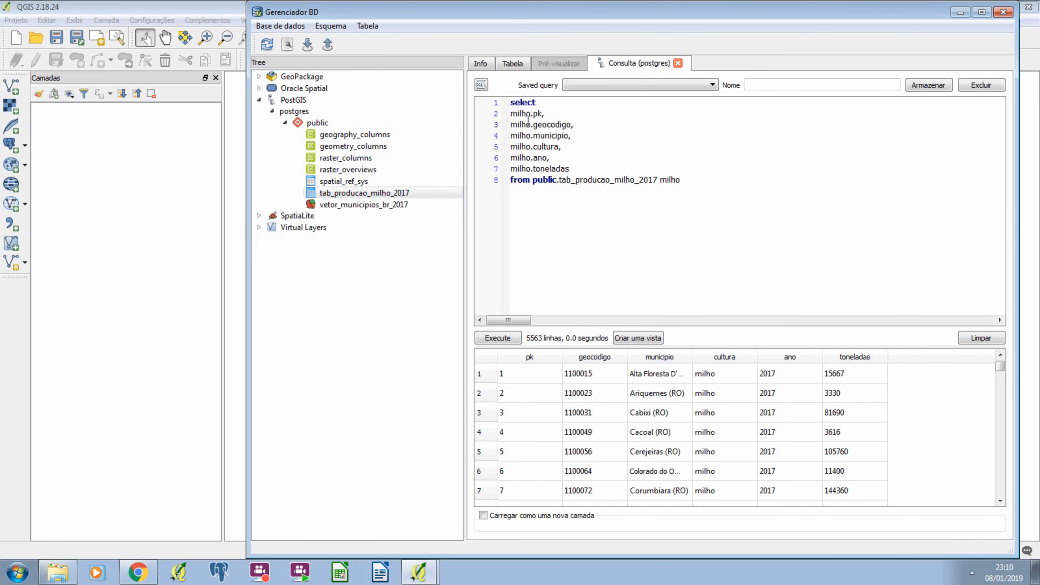
Remove the milho.pk line from the select list and execute the query
left_click_drag(547, 113, 517, 114)
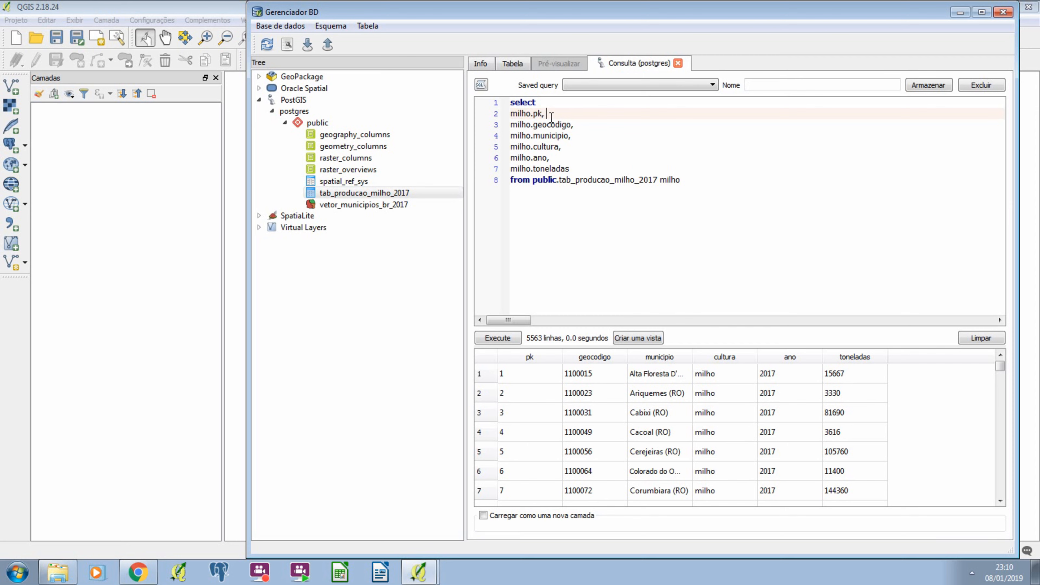
key("shift+Home")
key("BackSpace")
key("Delete")
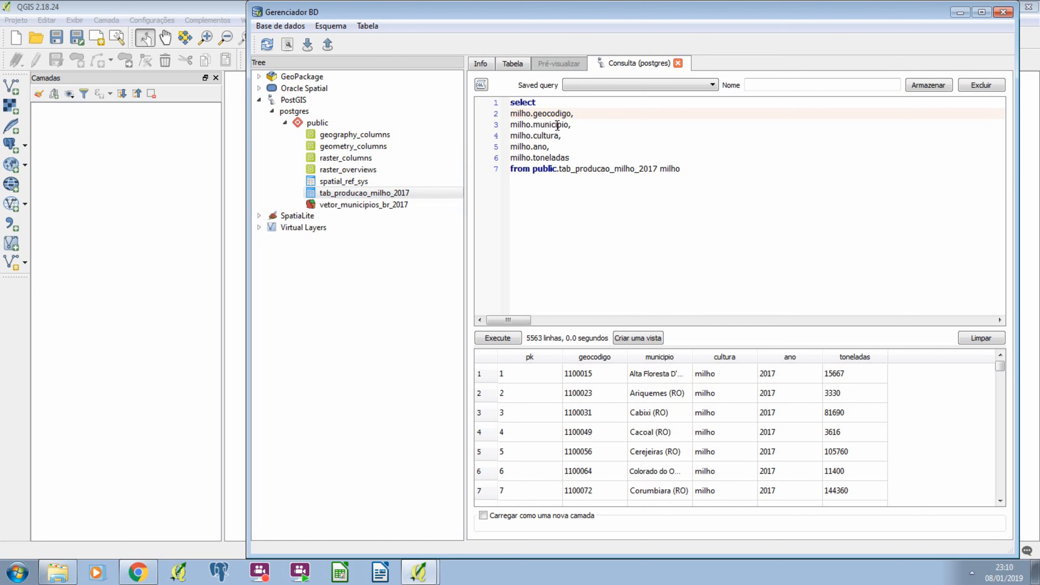
left_click(595, 125)
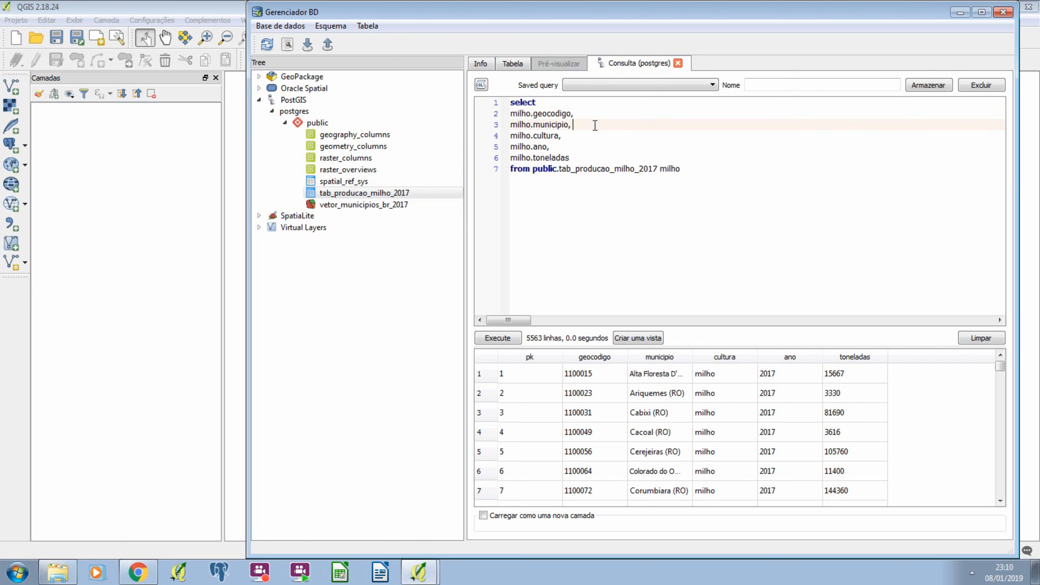
left_click(531, 147)
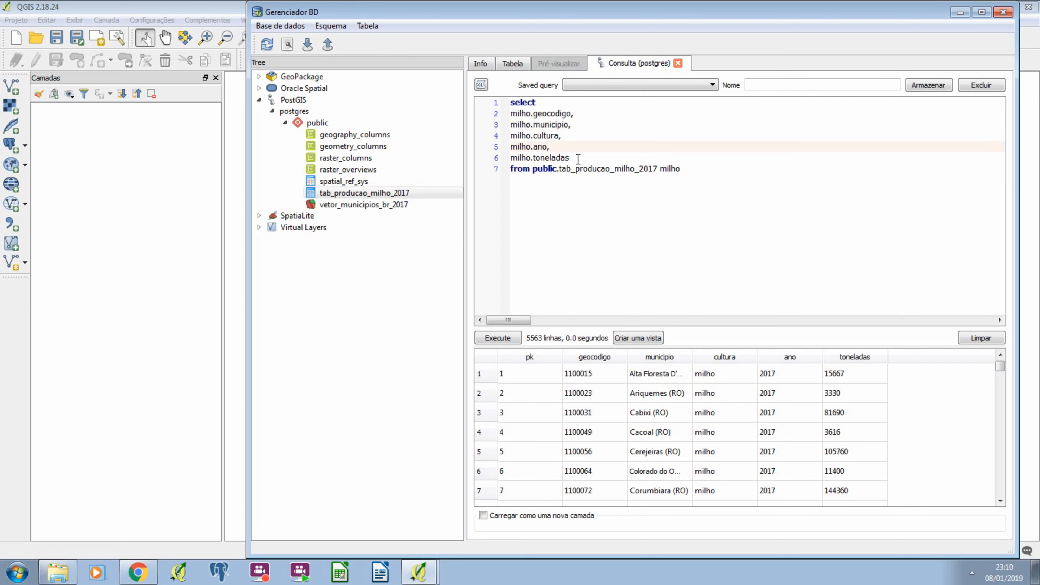
left_click(508, 338)
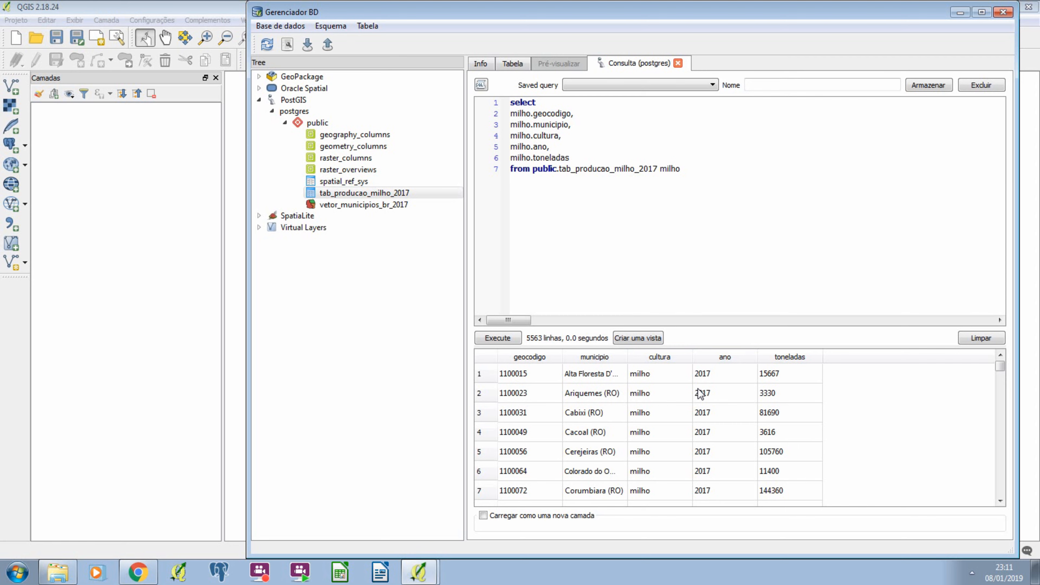
Remove milho.cultura and milho.ano from the select list and execute the query
left_click(558, 146)
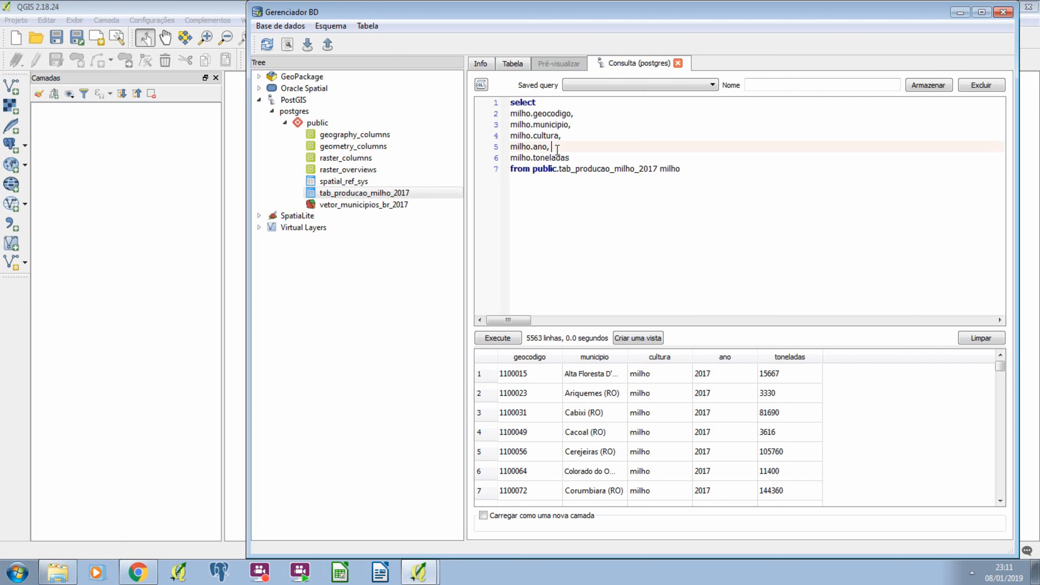
left_click_drag(558, 147, 571, 124)
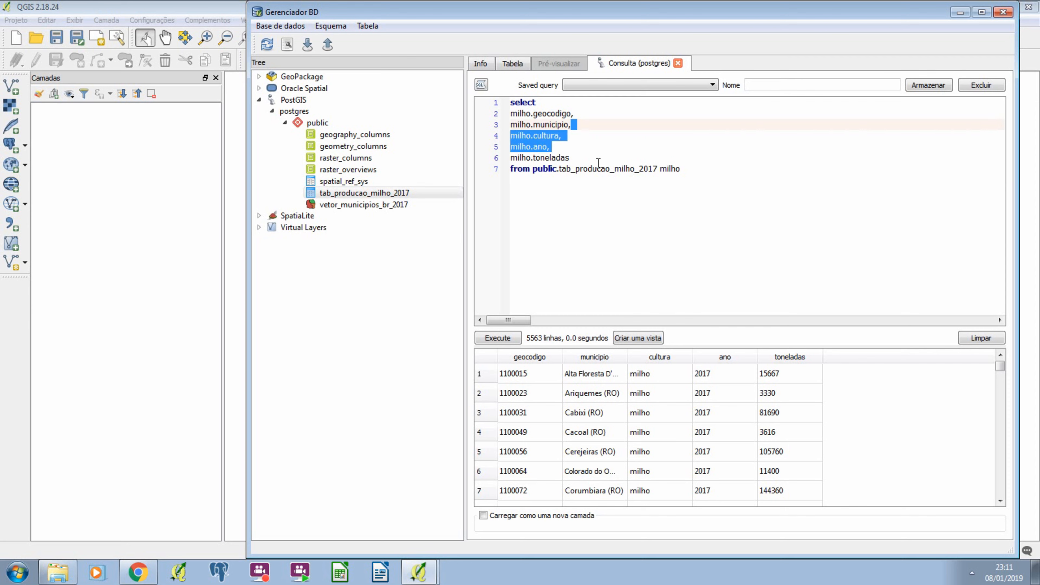
key("BackSpace")
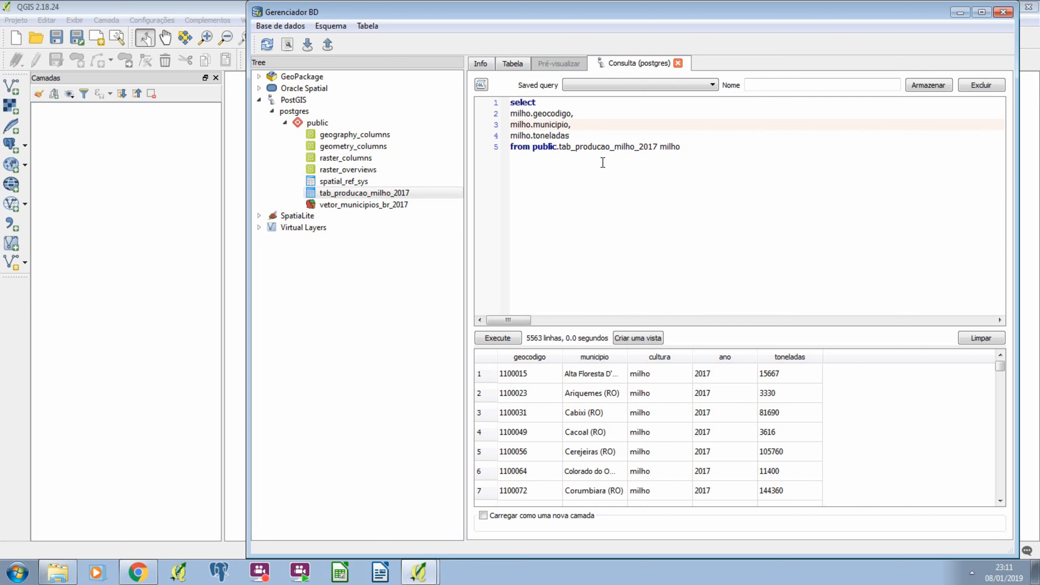
left_click(487, 339)
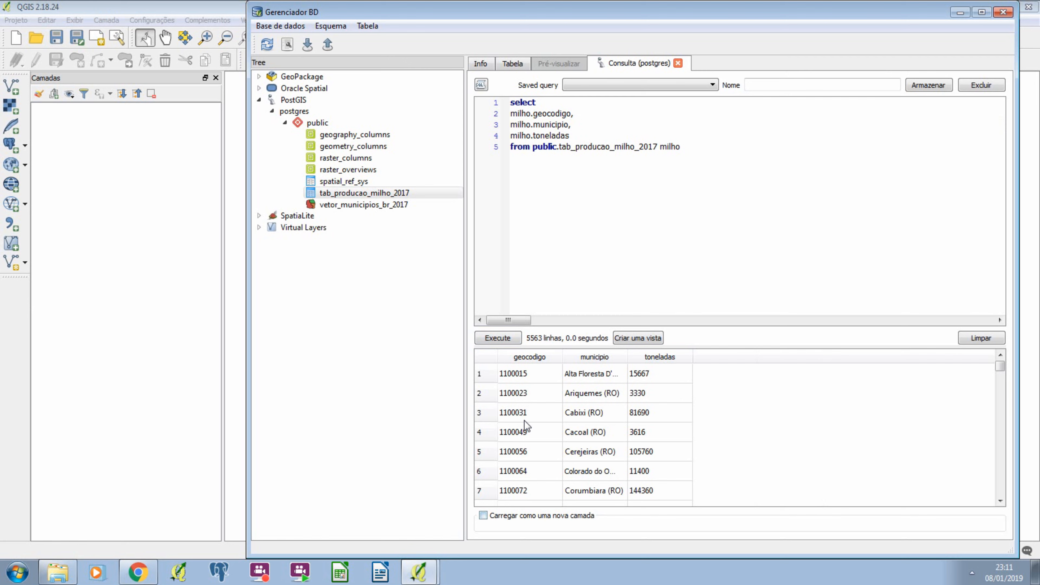
Enable loading the maize query result as a new layer, with geocodigo as the unique-values column
left_click(523, 516)
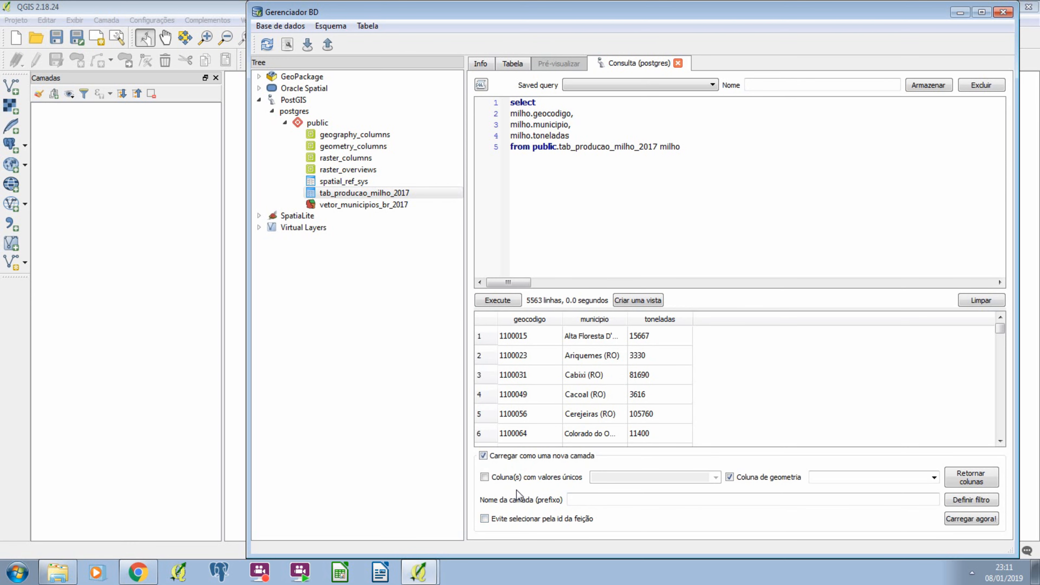
left_click(346, 195)
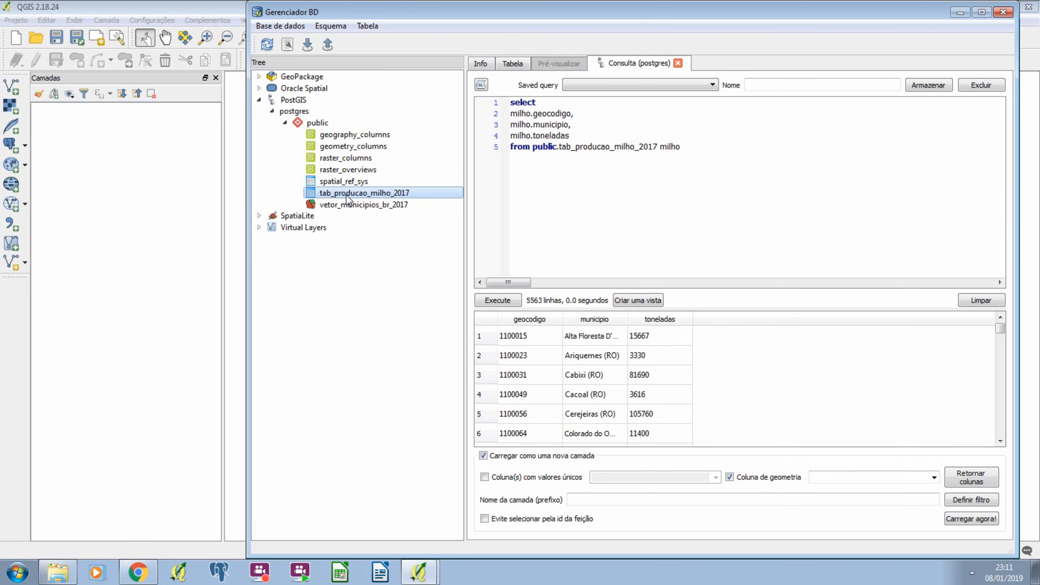
left_click(645, 272)
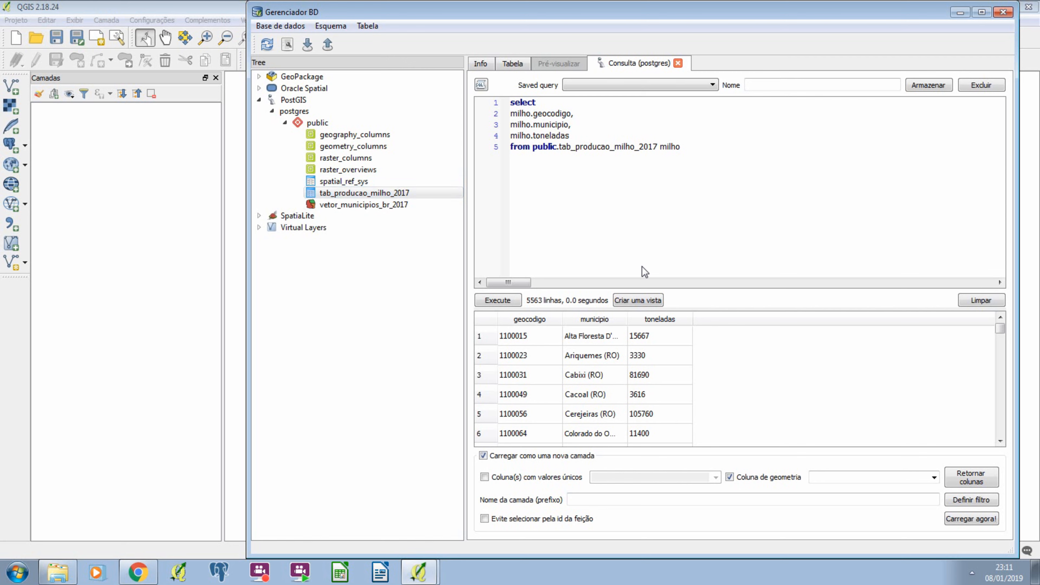
left_click(553, 479)
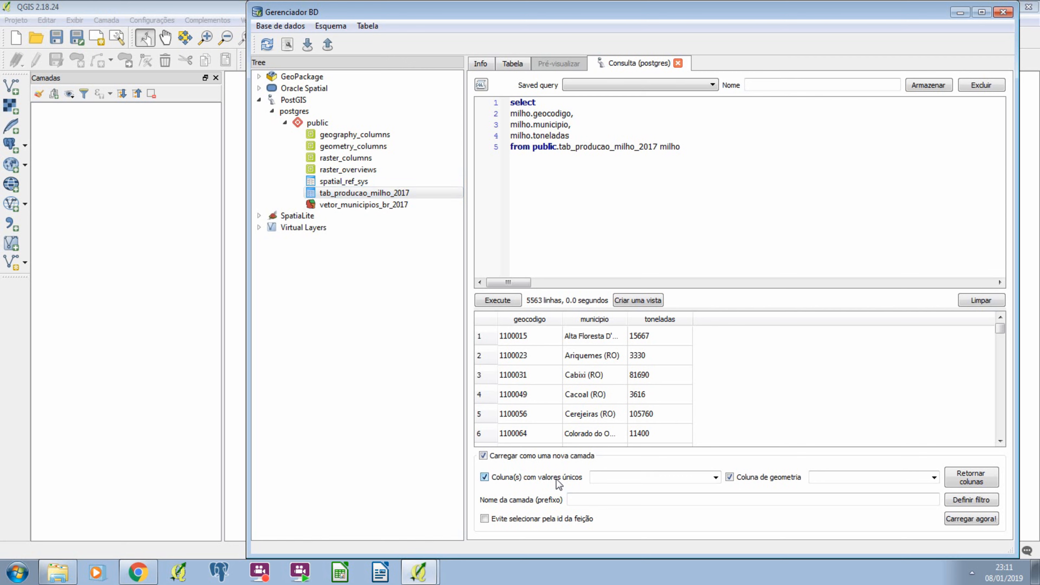
left_click(705, 480)
left_click(613, 489)
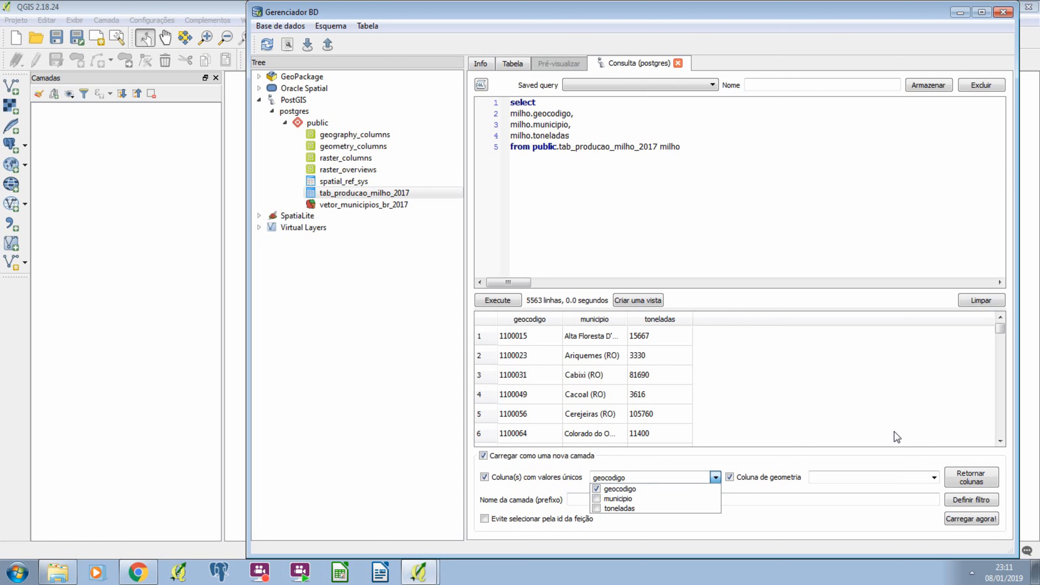
Turn off the geometry column, name the layer milho, and load it into the project
left_click(858, 479)
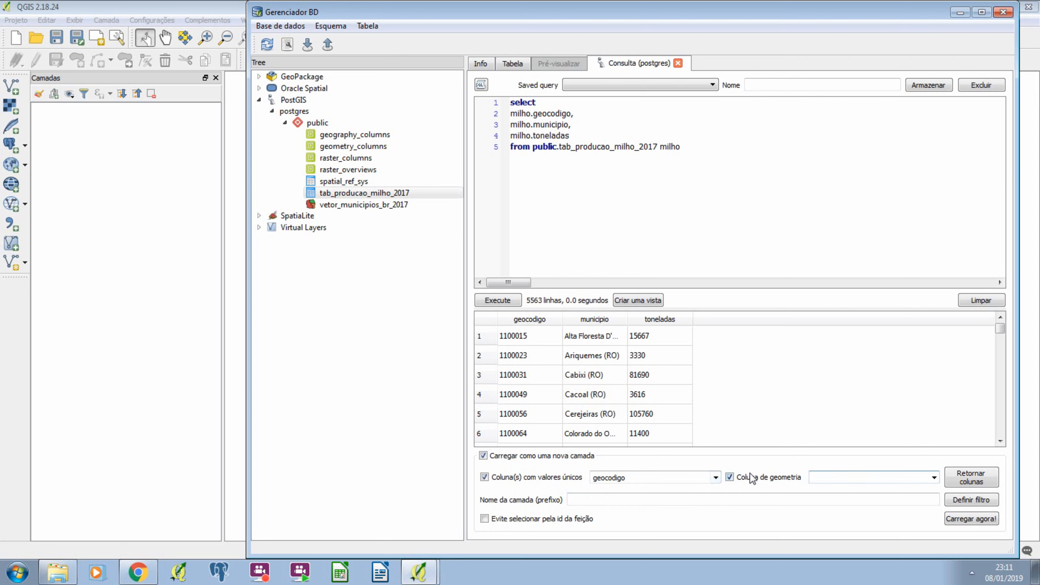
left_click(730, 478)
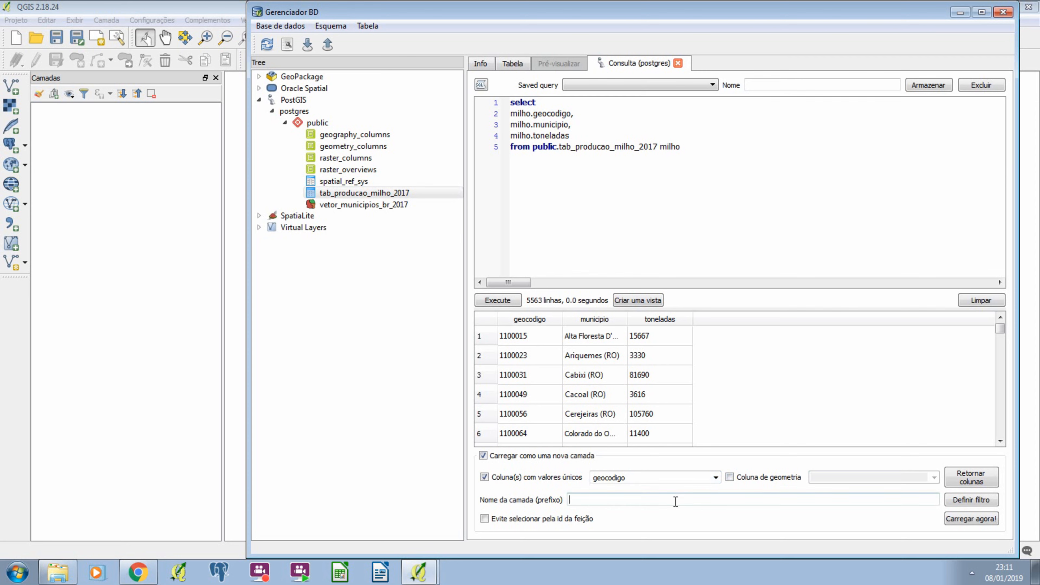
type("milho")
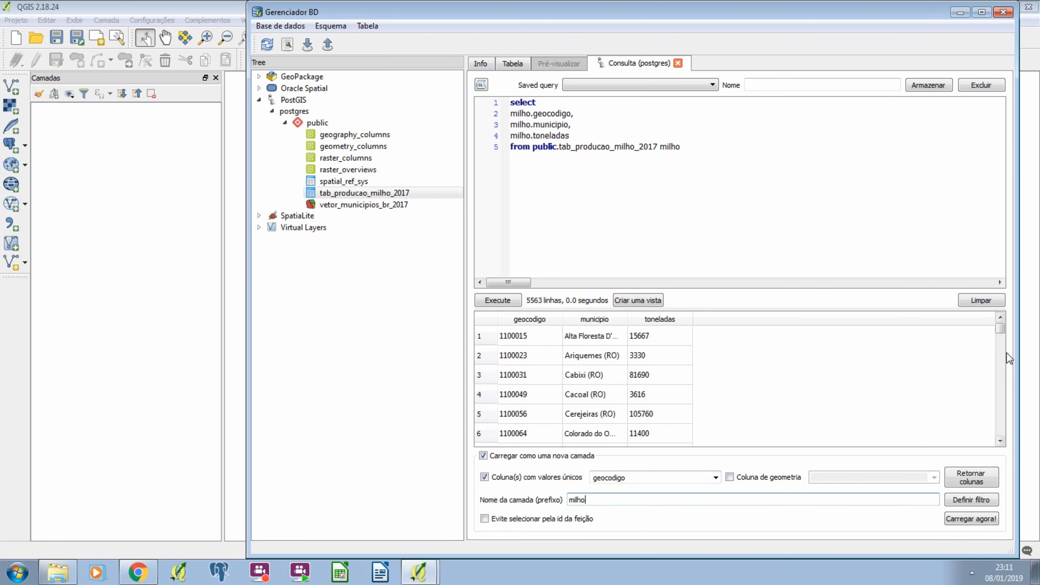
left_click(971, 519)
Inspect the attribute table of the milho layer, close it, and return to the database manager query
left_click(144, 188)
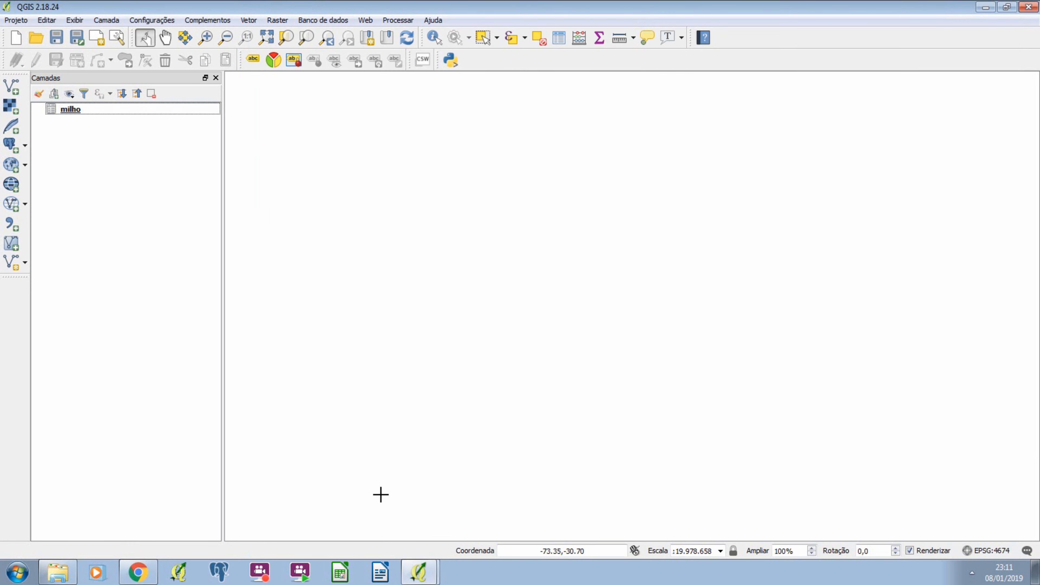
left_click(419, 572)
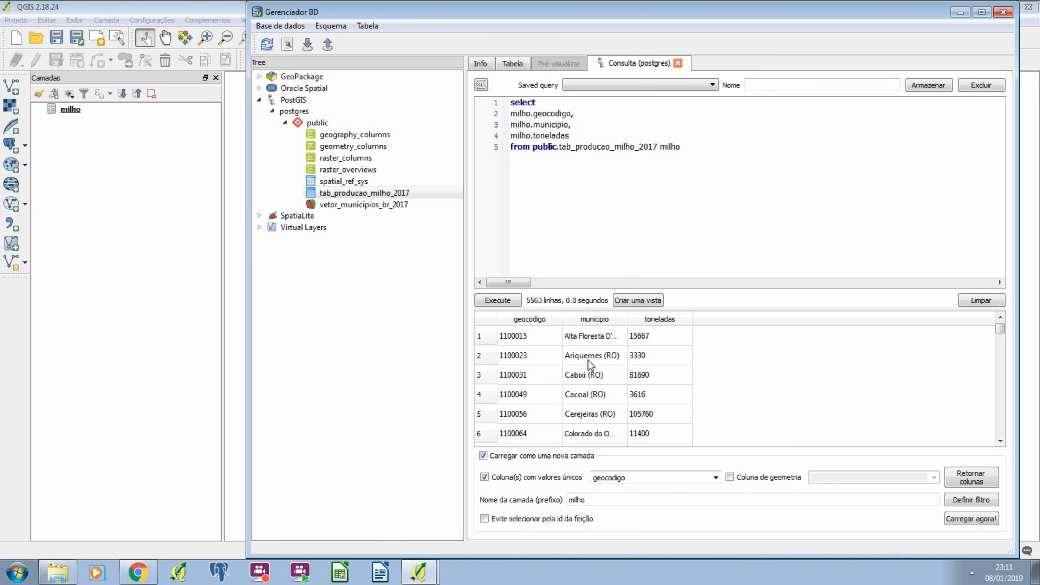
right_click(127, 109)
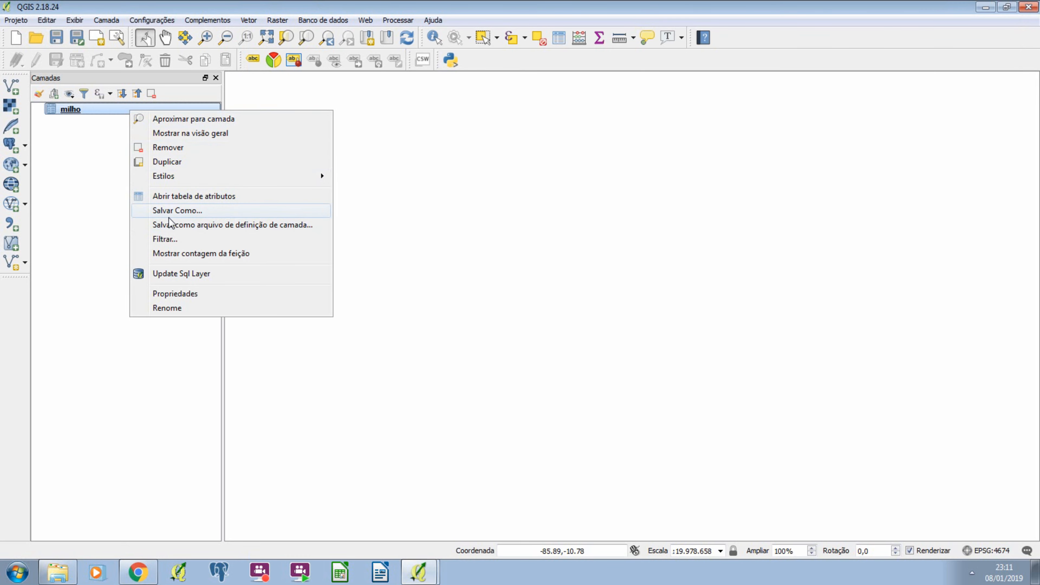
left_click(175, 200)
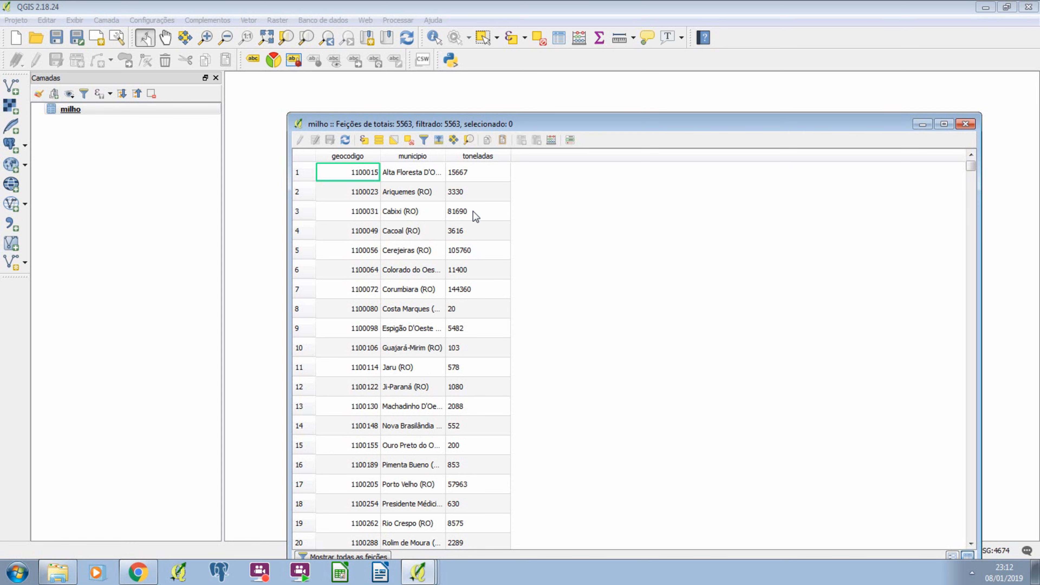
left_click(965, 124)
left_click(423, 568)
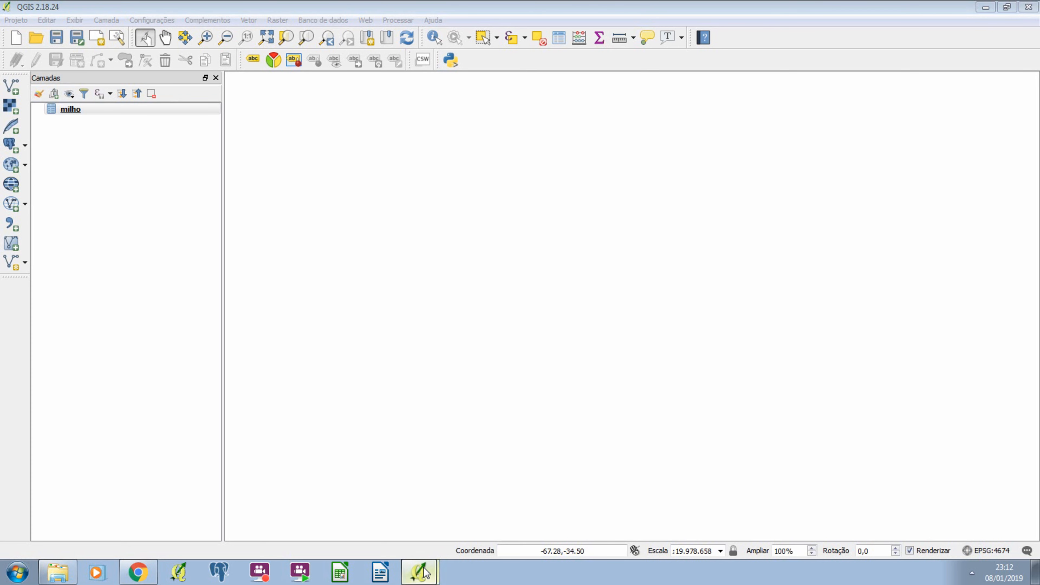
left_click(423, 567)
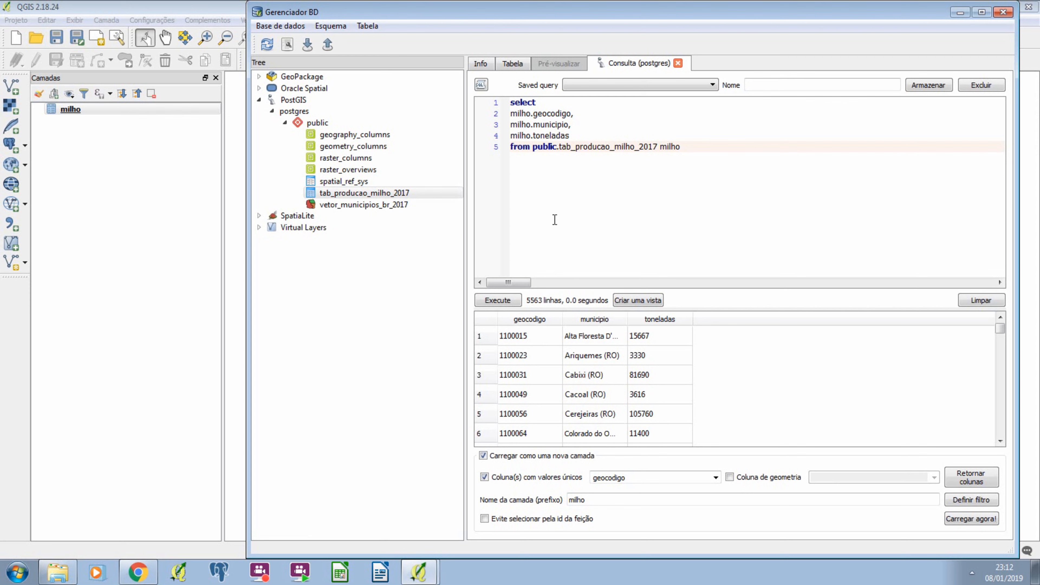
Copy the field names pk, geom, nm_municip and geocodigo of vetor_municipios_br_2017 to separate lines below the maize query
left_click(386, 203)
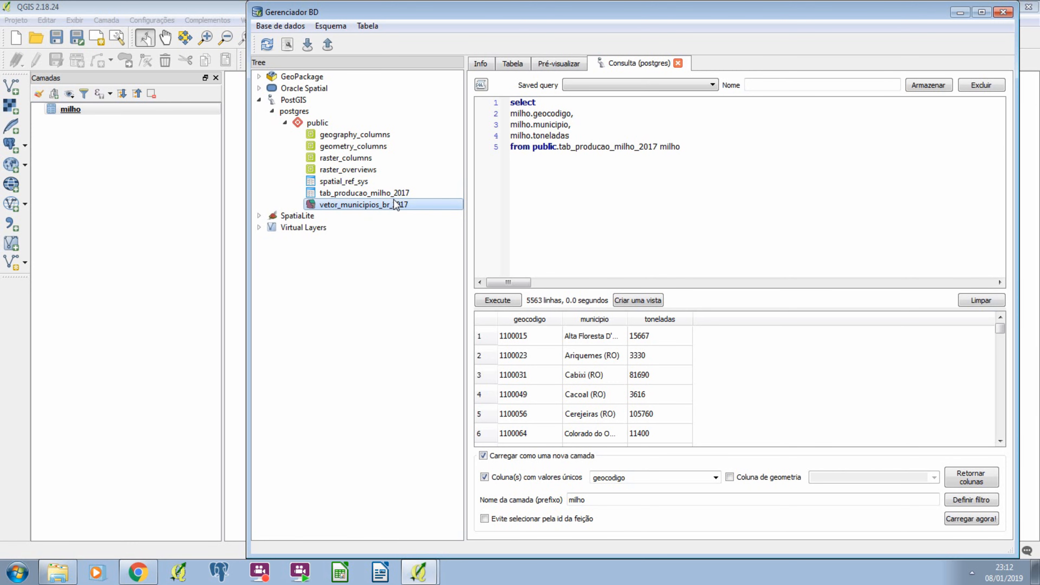
left_click(481, 65)
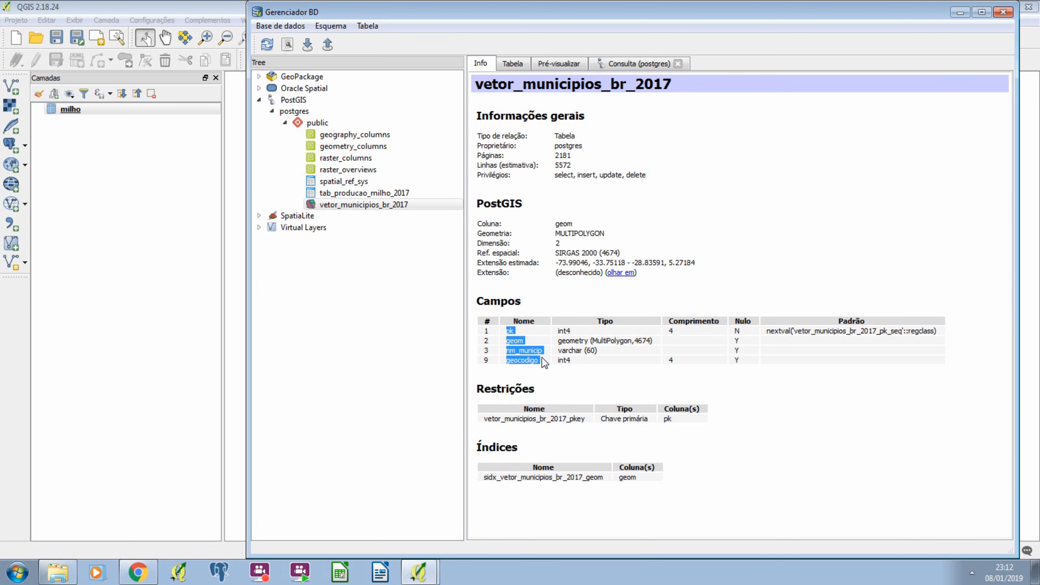
left_click(612, 64)
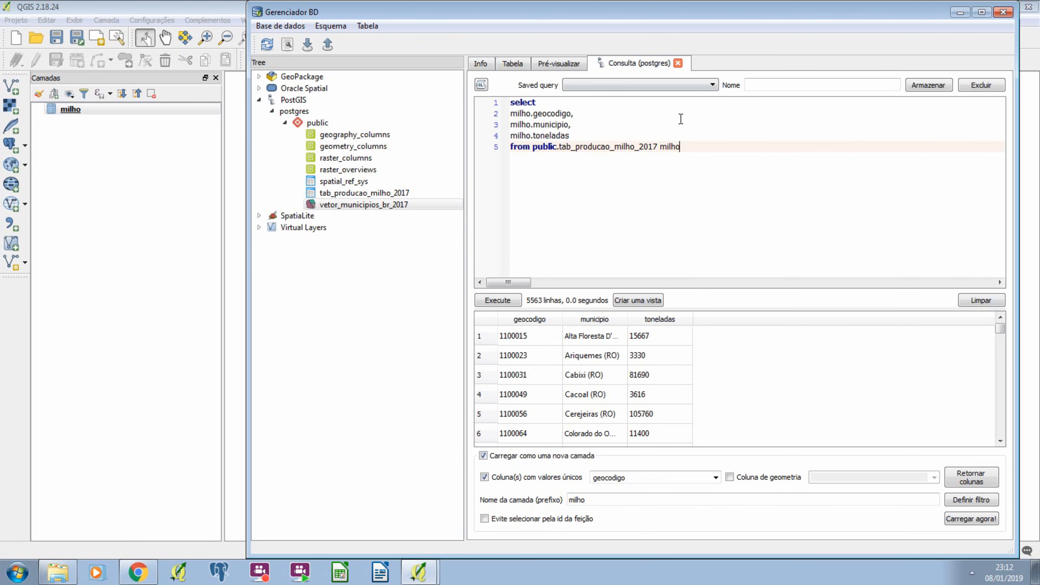
key("Return")
key("Return")
key("Return")
type("pk geom nm_municip geocodigo")
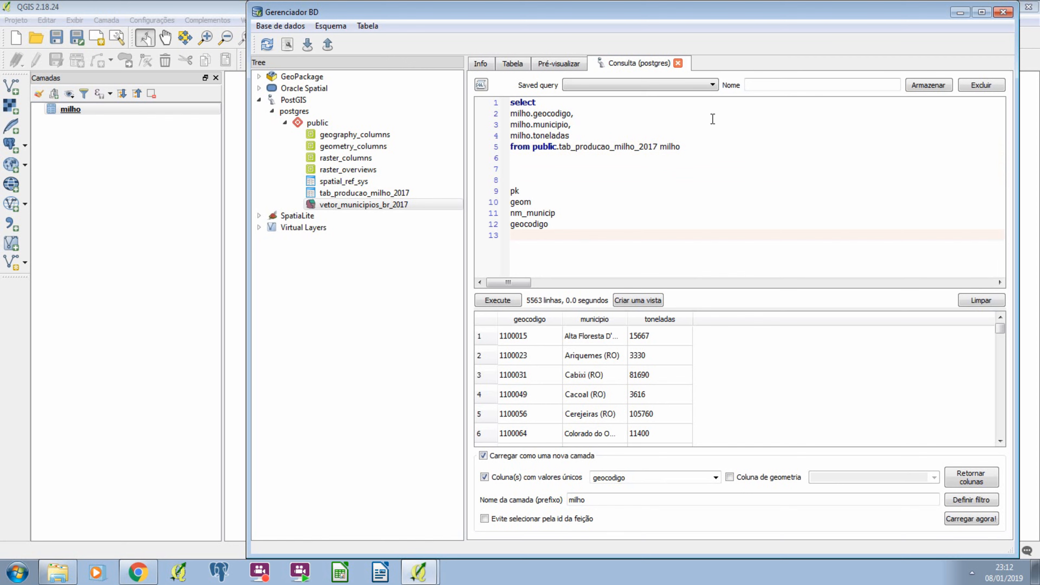
Add public.vetor_municipios_br_2017 after the maize table in the from clause, separated by a comma
left_click_drag(681, 147, 507, 100)
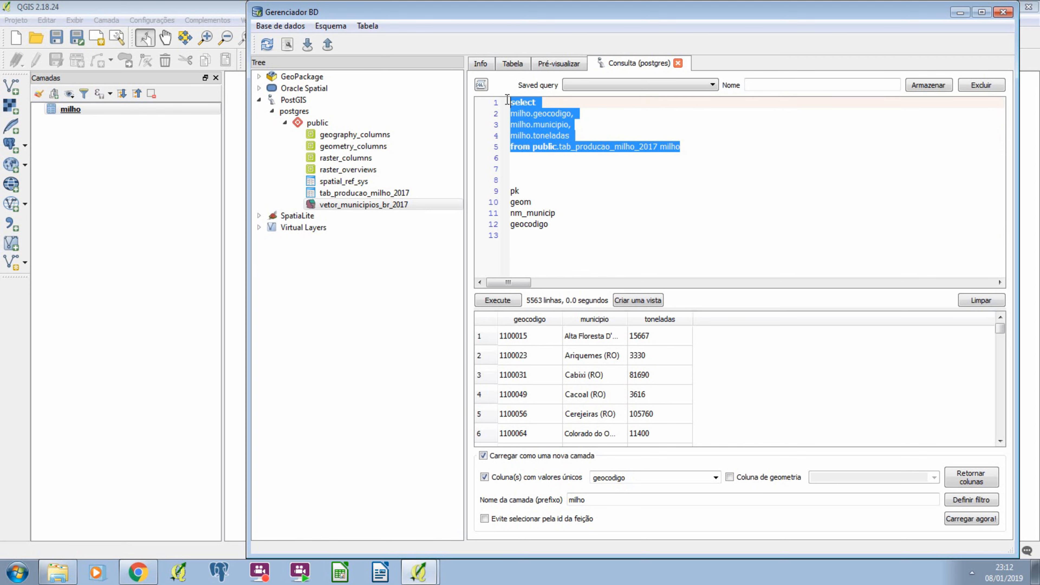
left_click(528, 113)
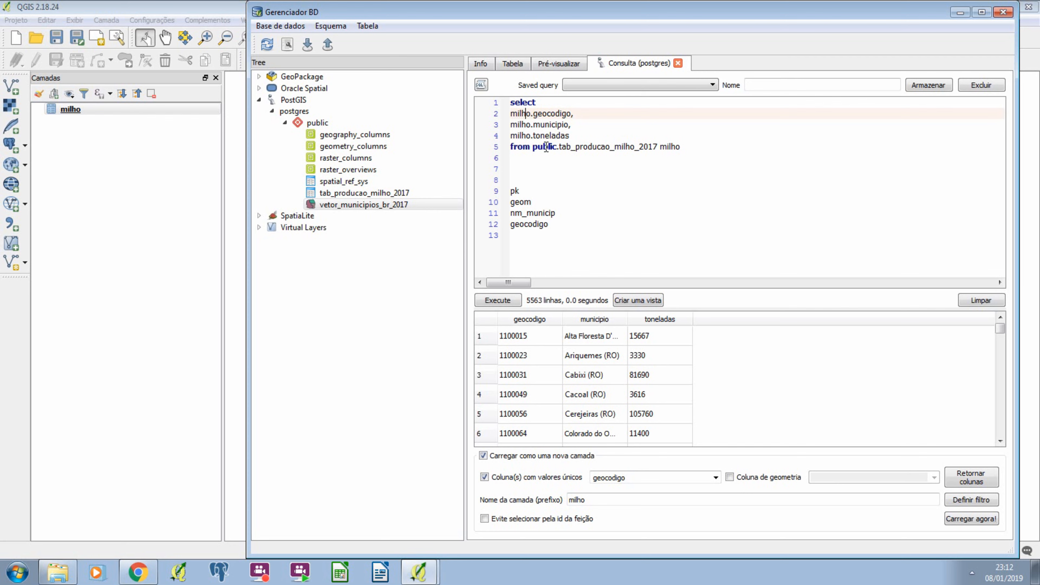
left_click_drag(532, 147, 669, 154)
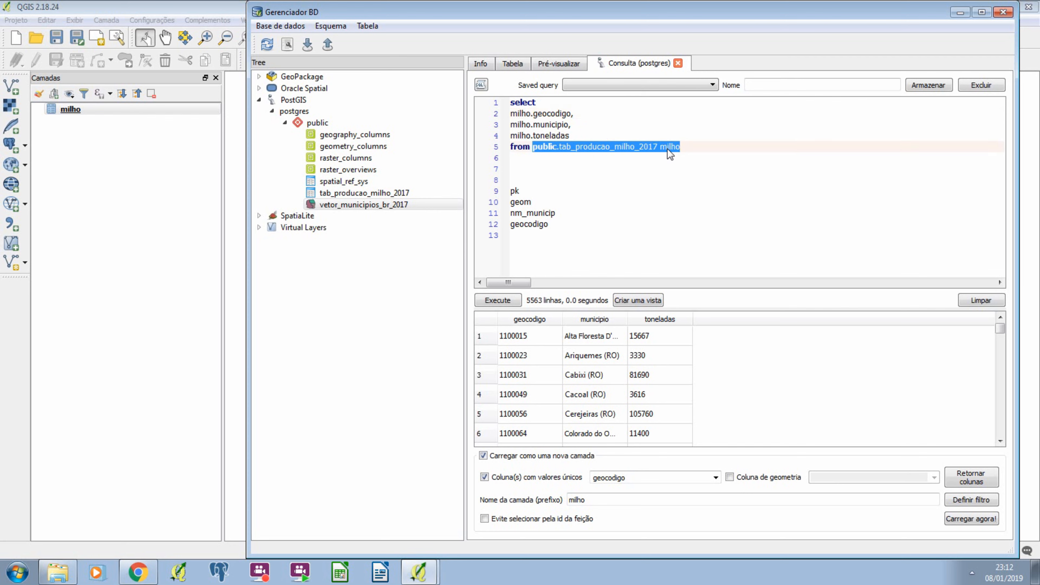
left_click(684, 147)
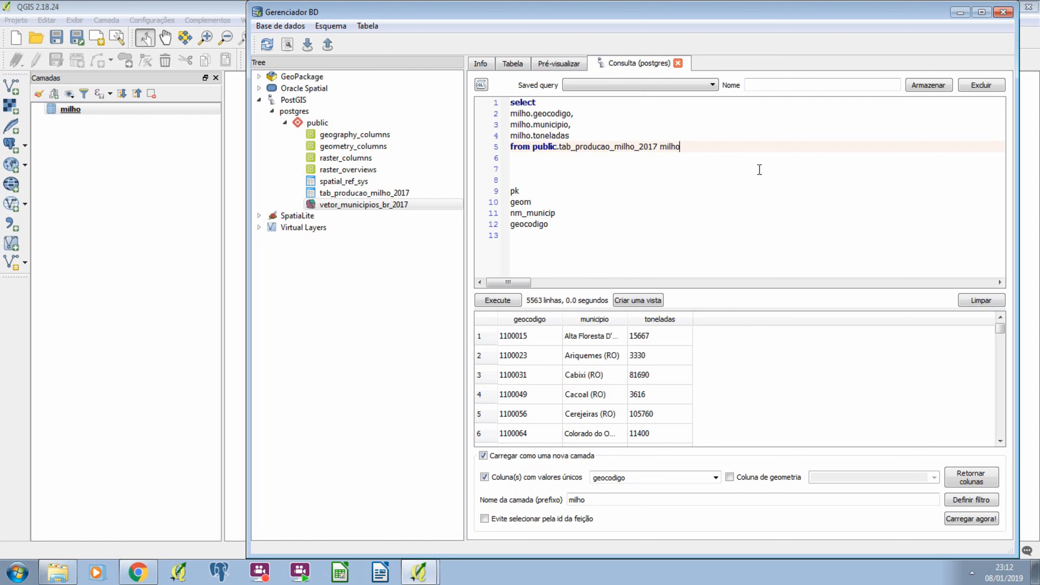
type(", pub")
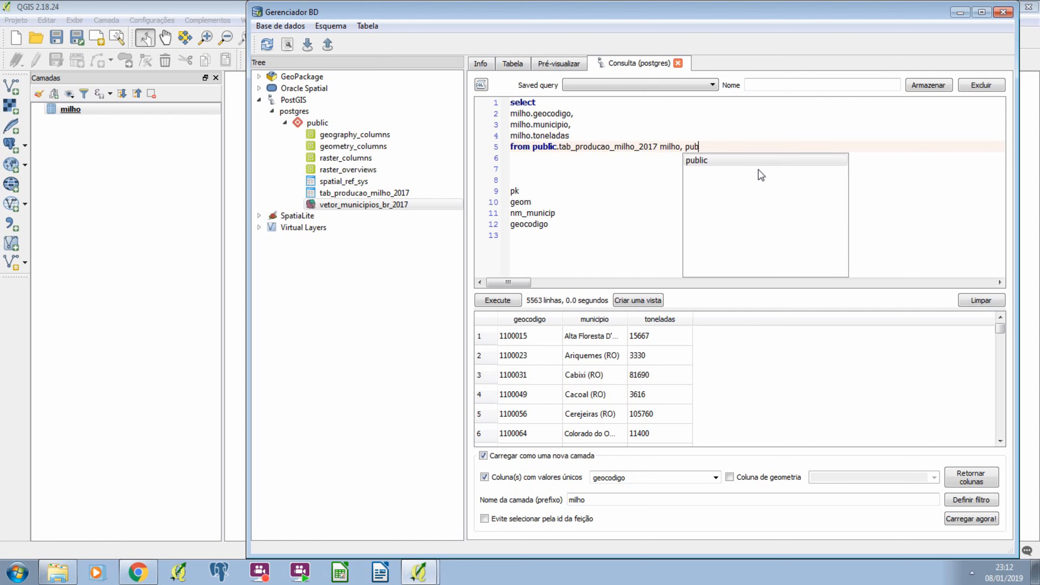
type("vet")
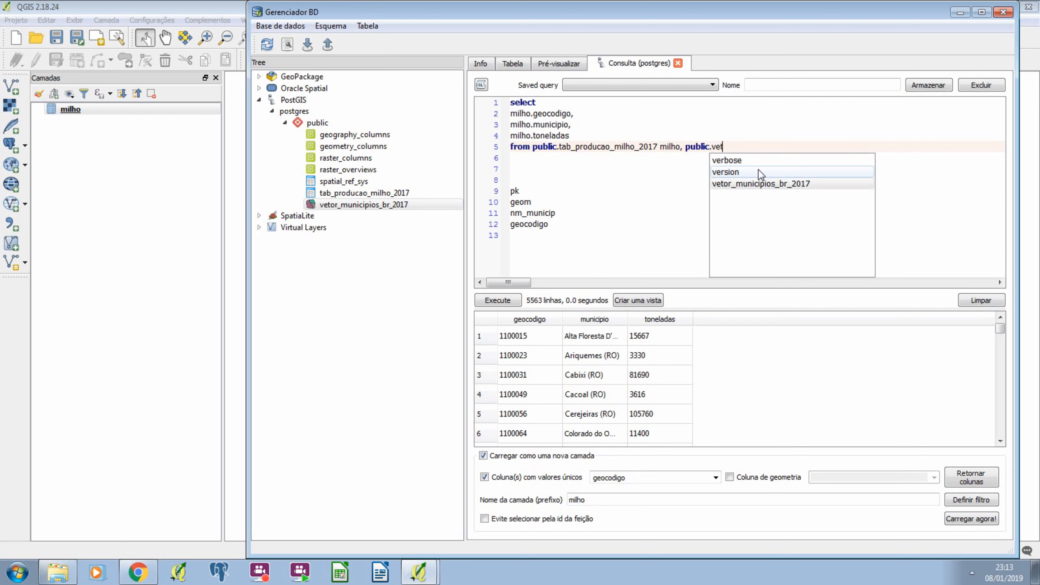
key("Return")
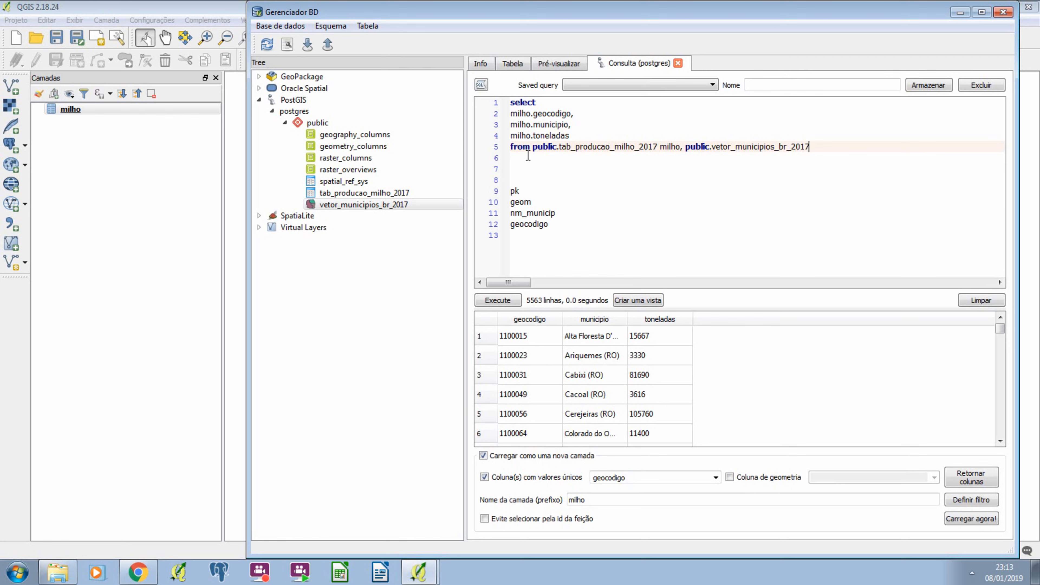
Give public.vetor_municipios_br_2017 the alias municipio in the from clause
left_click(533, 147)
left_click_drag(533, 146, 678, 143)
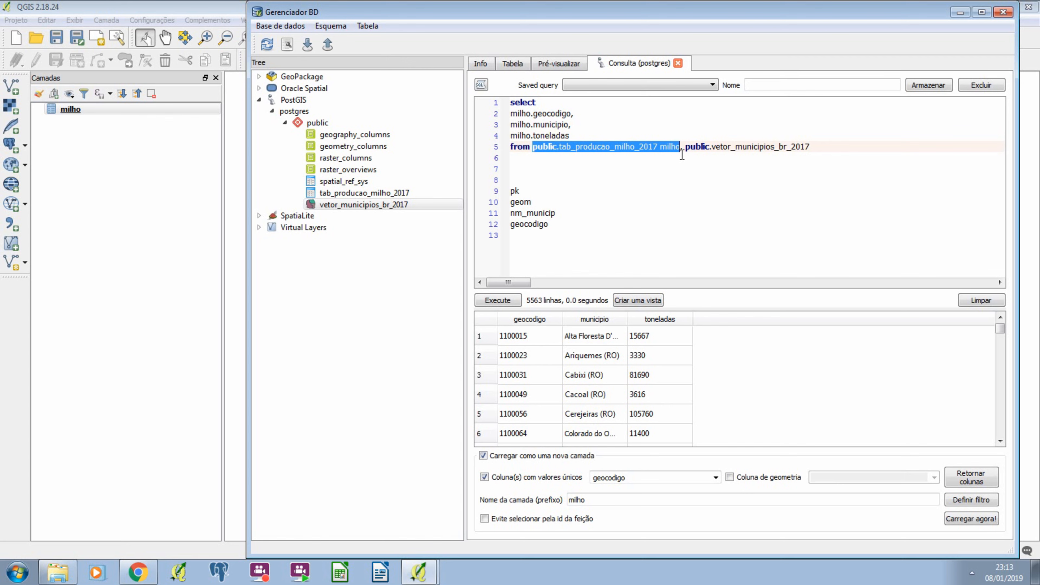
left_click(681, 147)
type(",")
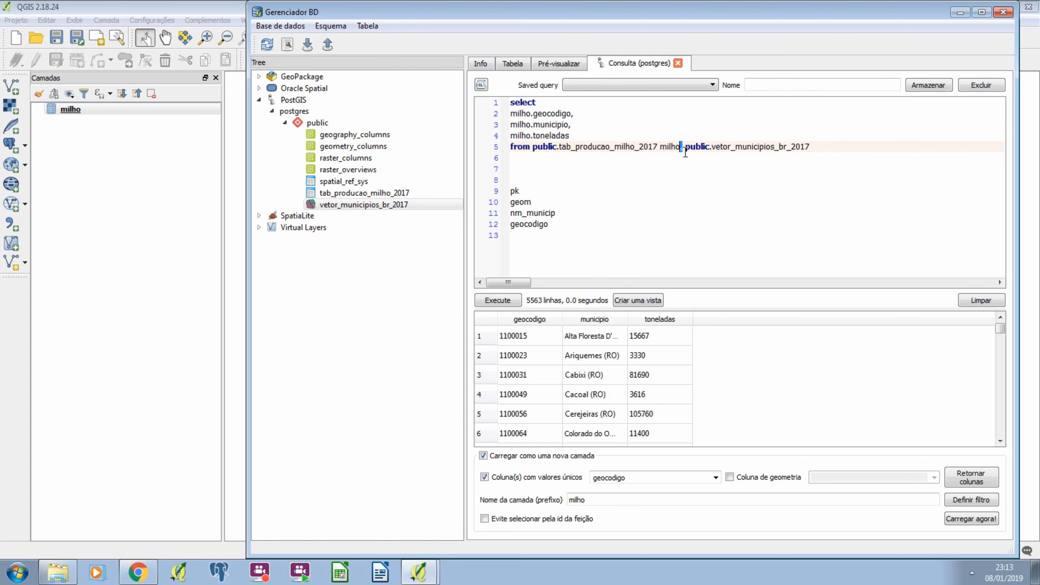
left_click_drag(685, 148, 809, 147)
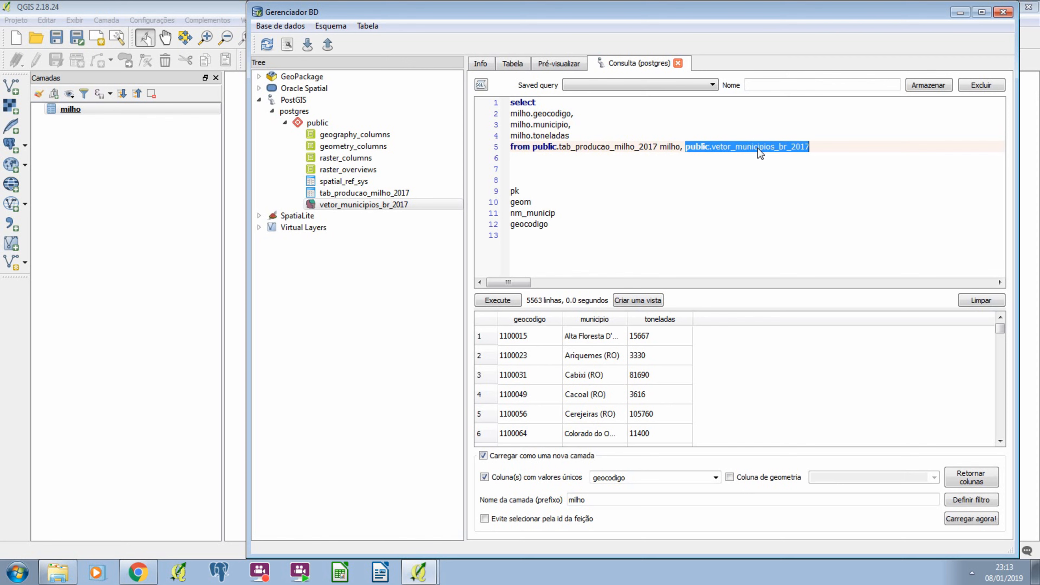
left_click(872, 224)
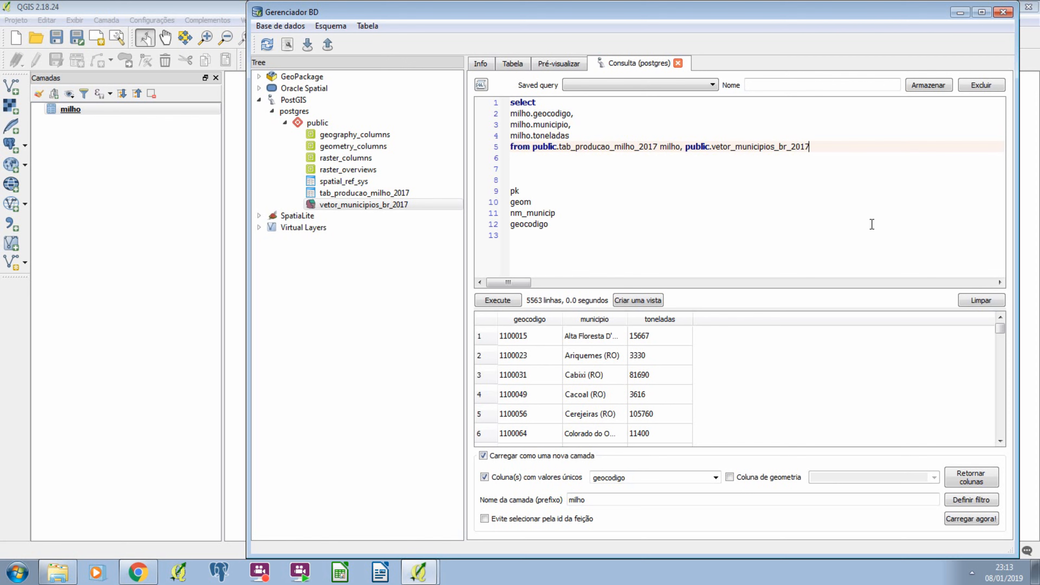
type("municipi")
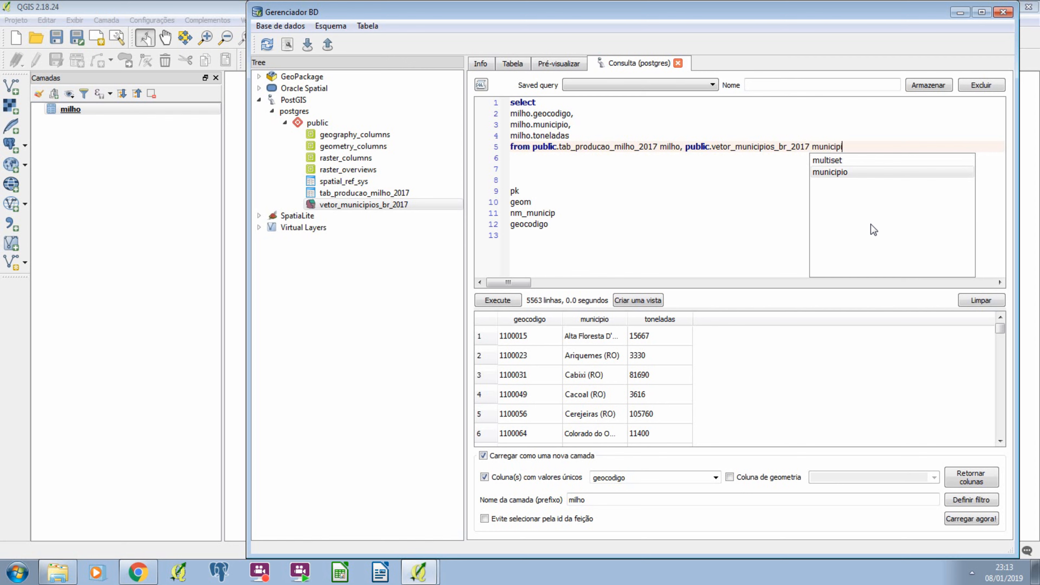
type("o")
Change the from clause aliases to b for vetor_municipios_br_2017 and a for tab_producao_milho_2017
left_click(668, 147)
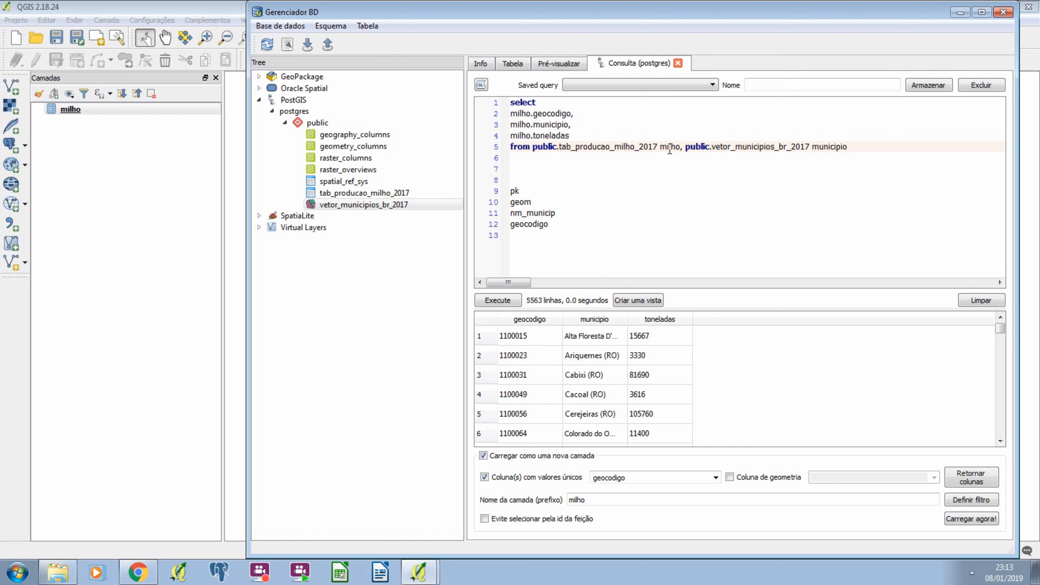
left_click_drag(669, 148, 681, 145)
double_click(818, 147)
type("b")
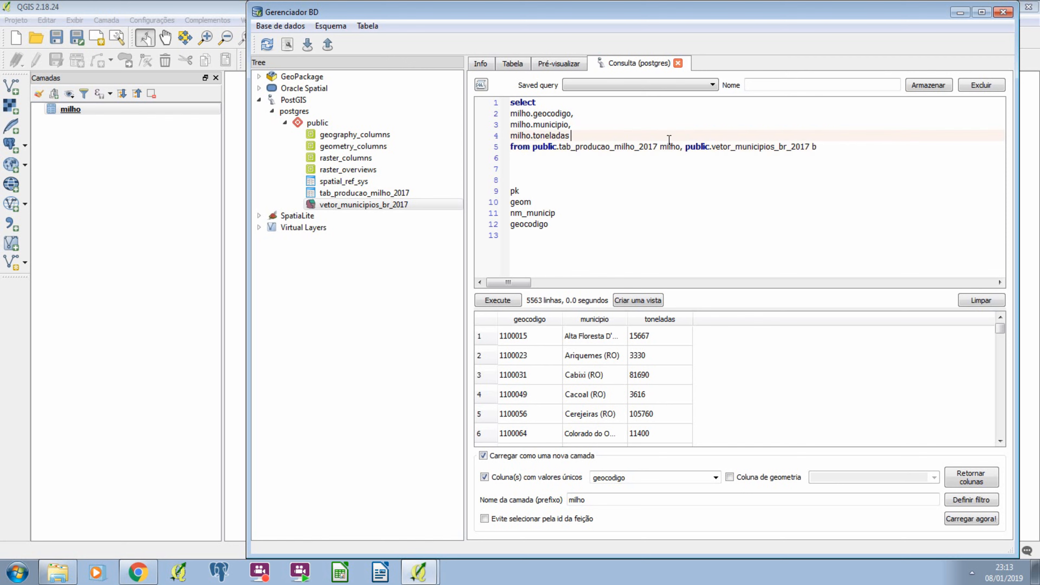
double_click(669, 147)
type("a")
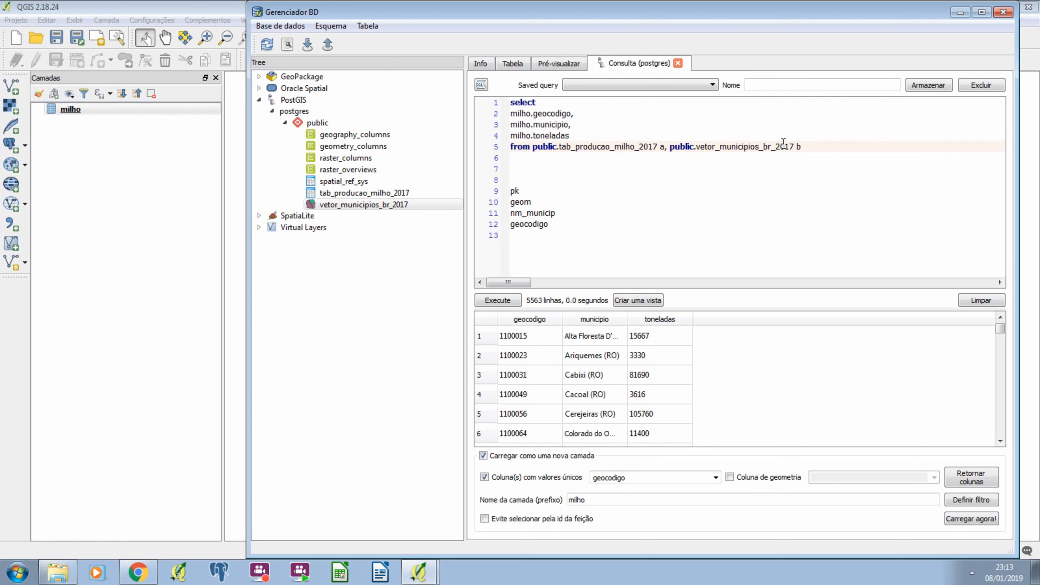
Replace the milho prefix with a on the geocodigo, municipio and toneladas columns in the select list
double_click(521, 113)
type("a")
double_click(520, 124)
type("a")
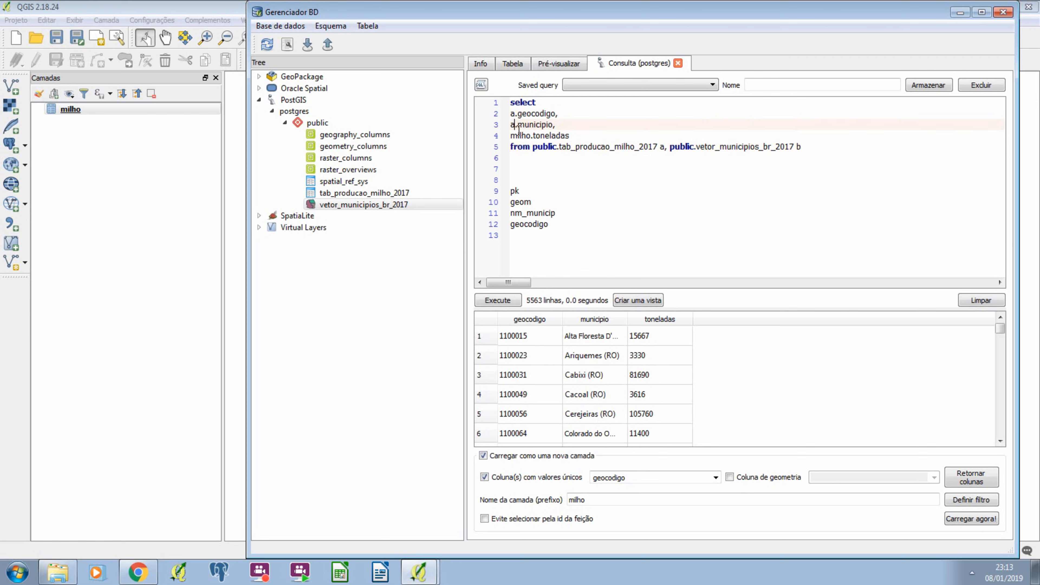
double_click(518, 135)
type("a")
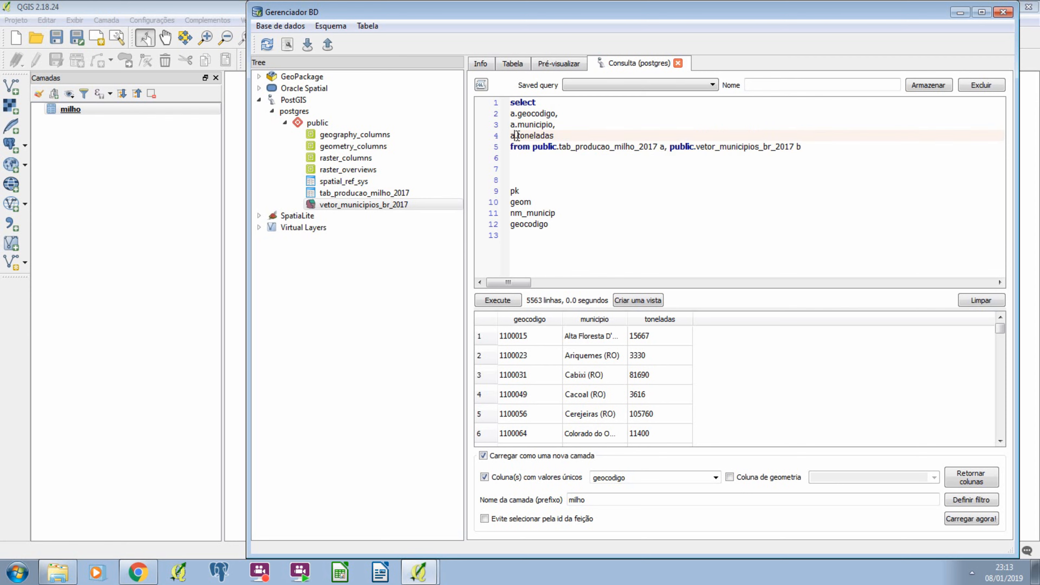
Undo the short alias edits to bring back the milho and municipio aliases in the select list and from clause
double_click(663, 146)
left_click_drag(657, 146, 533, 147)
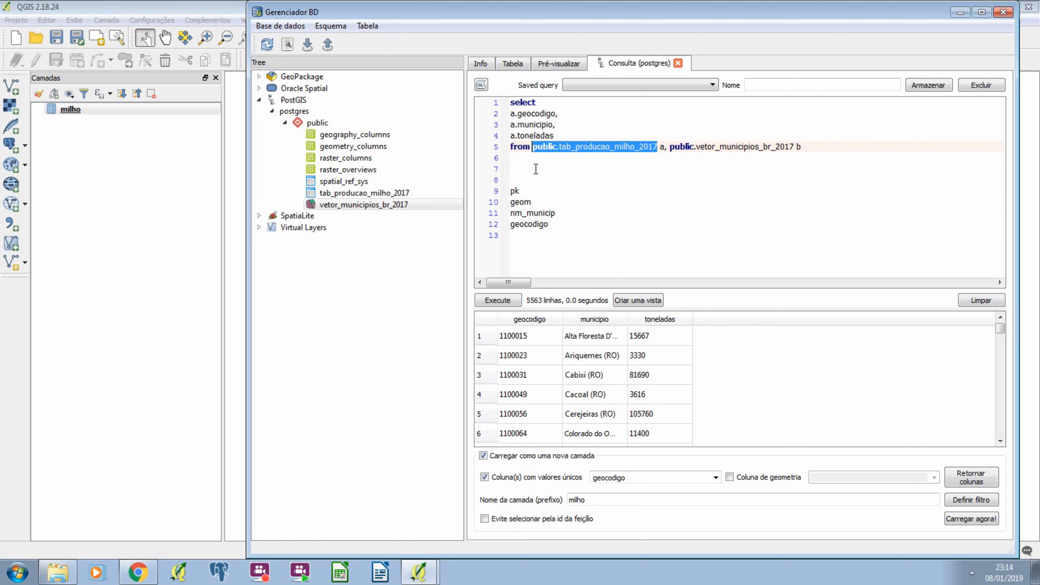
left_click(664, 148)
type(",")
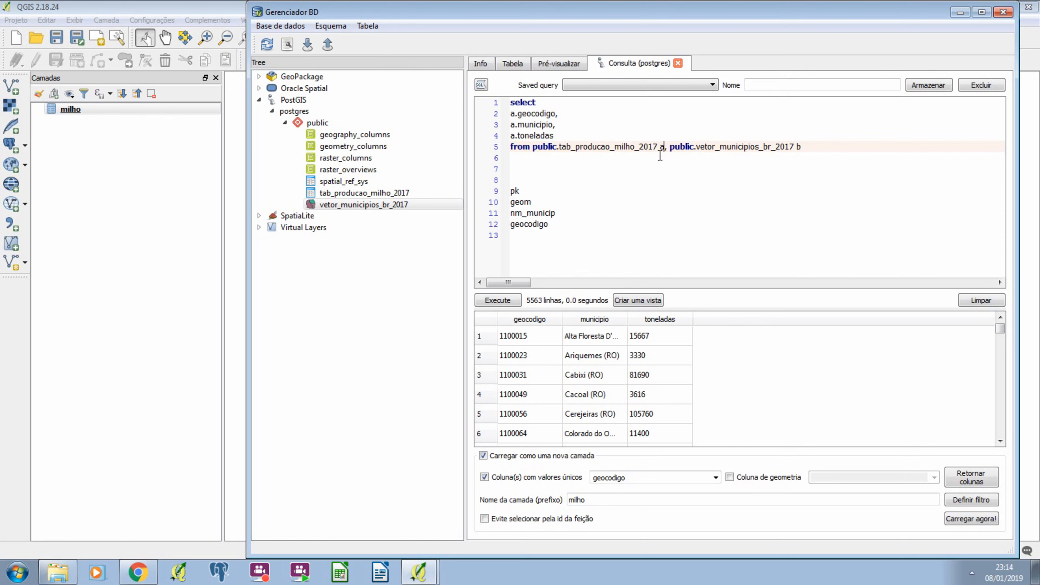
key("ctrl+z")
key("ctrl+z")
key("ctrl+z")
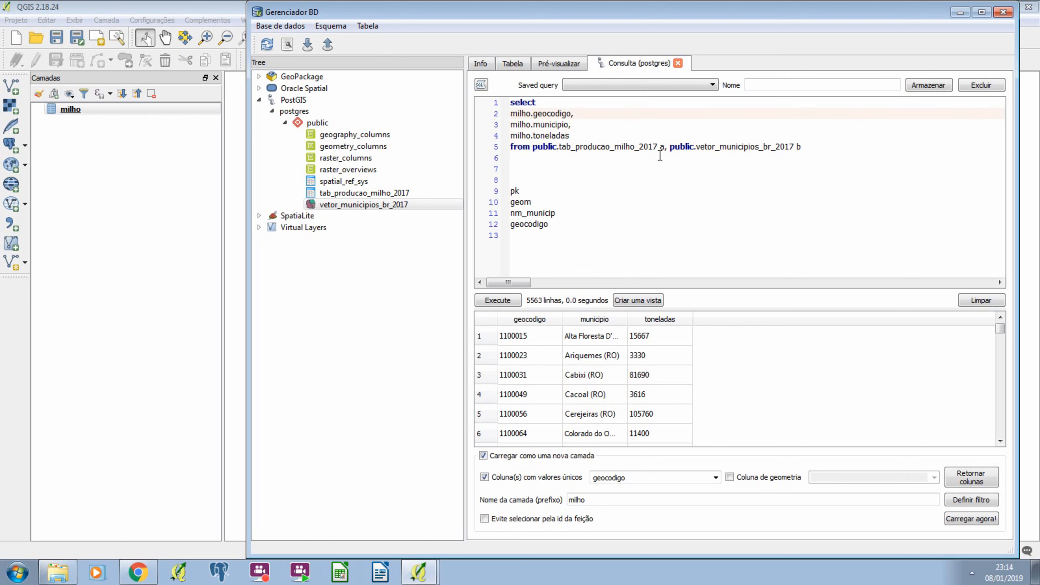
key("ctrl+z")
key("ctrl+z")
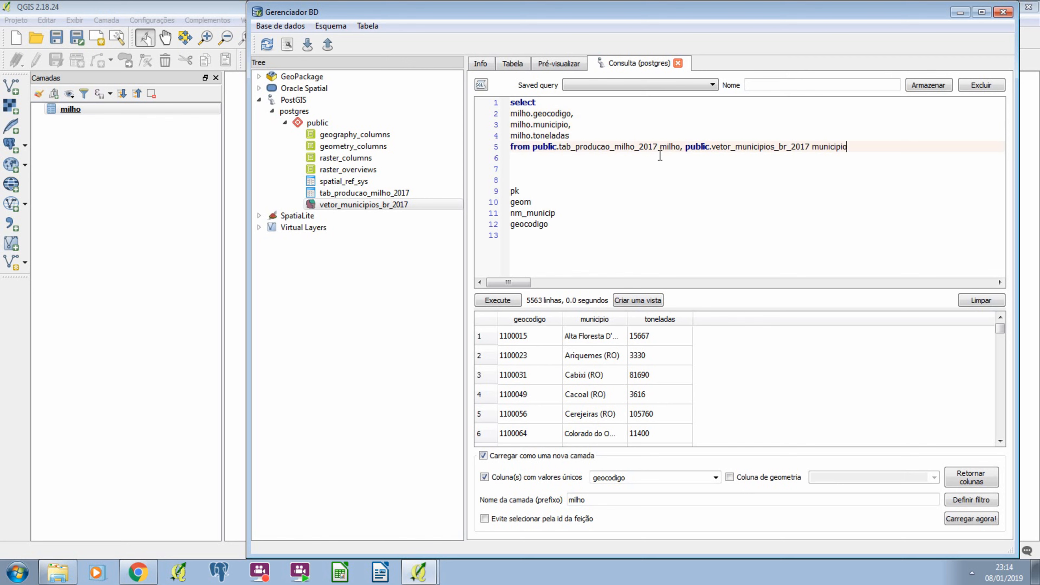
left_click(823, 147)
left_click(599, 138)
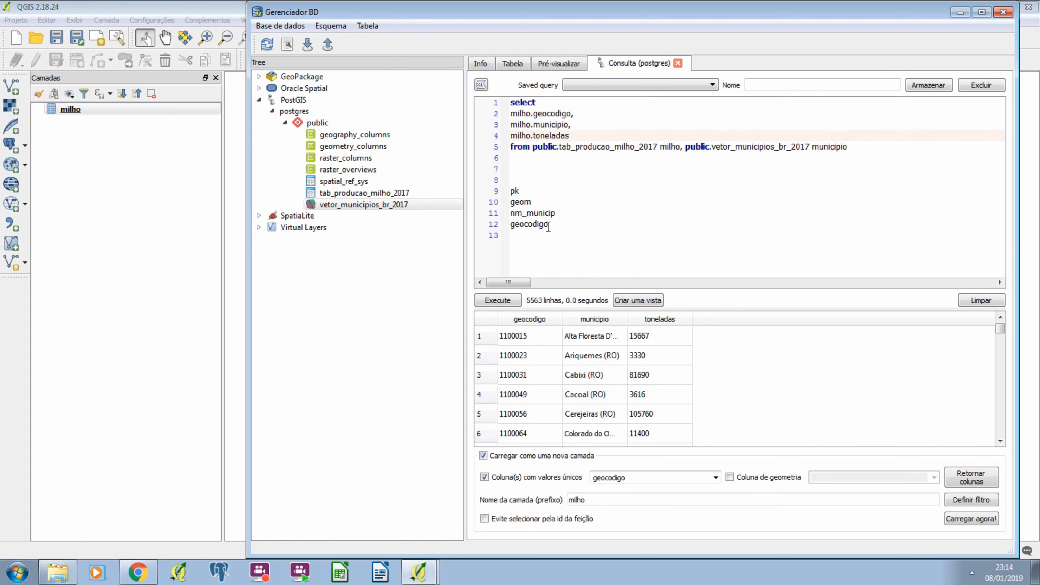
Remove geocodigo from the column notes below the query and prefix nm_municip there with municipio
double_click(526, 225)
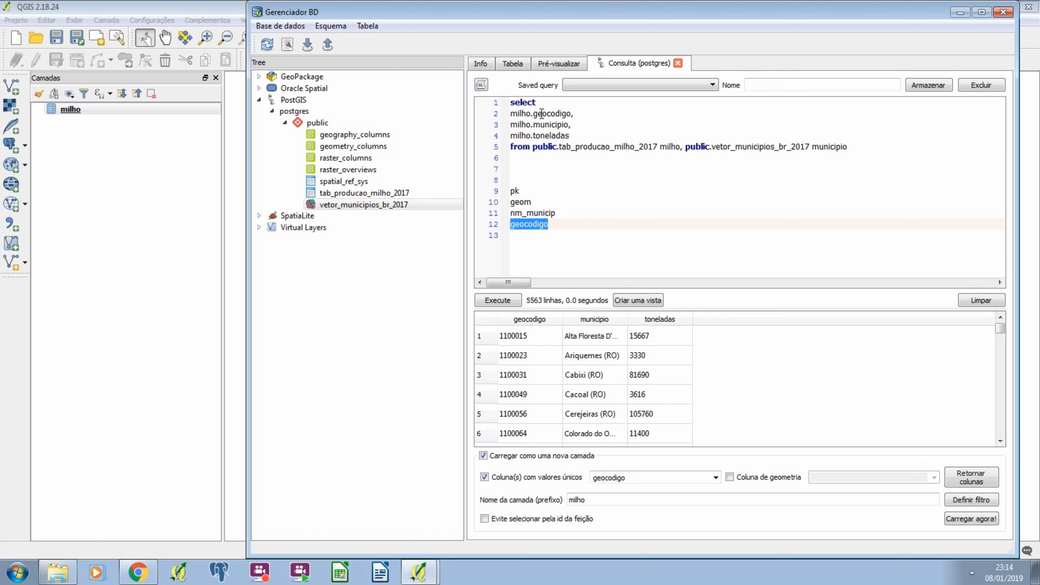
key("ctrl+x")
left_click(512, 215)
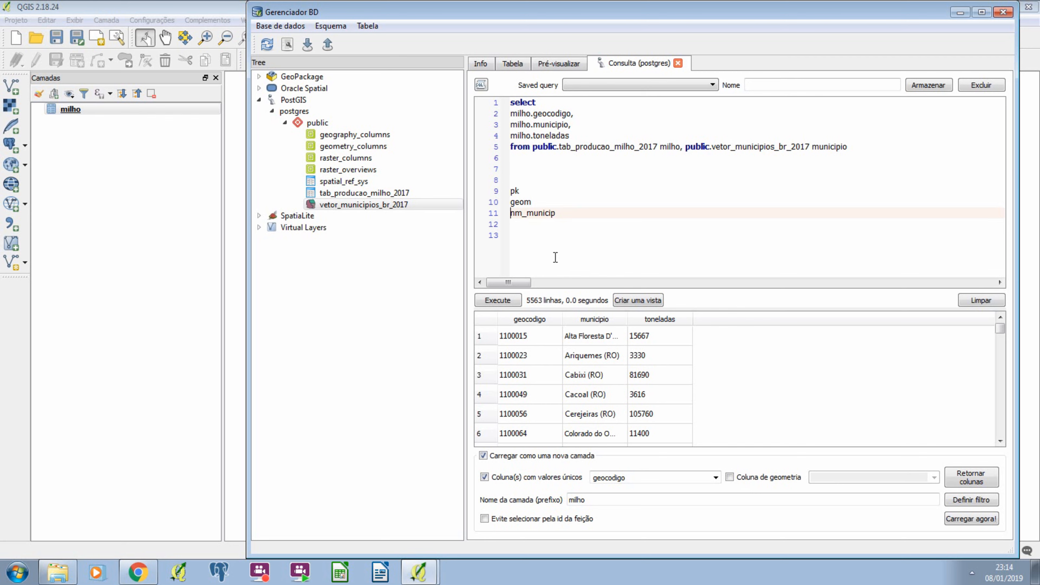
type("municipio.")
Add municipio.nm_municip to the select list on its own line after milho.municipio, followed by a comma
left_click_drag(596, 214, 511, 218)
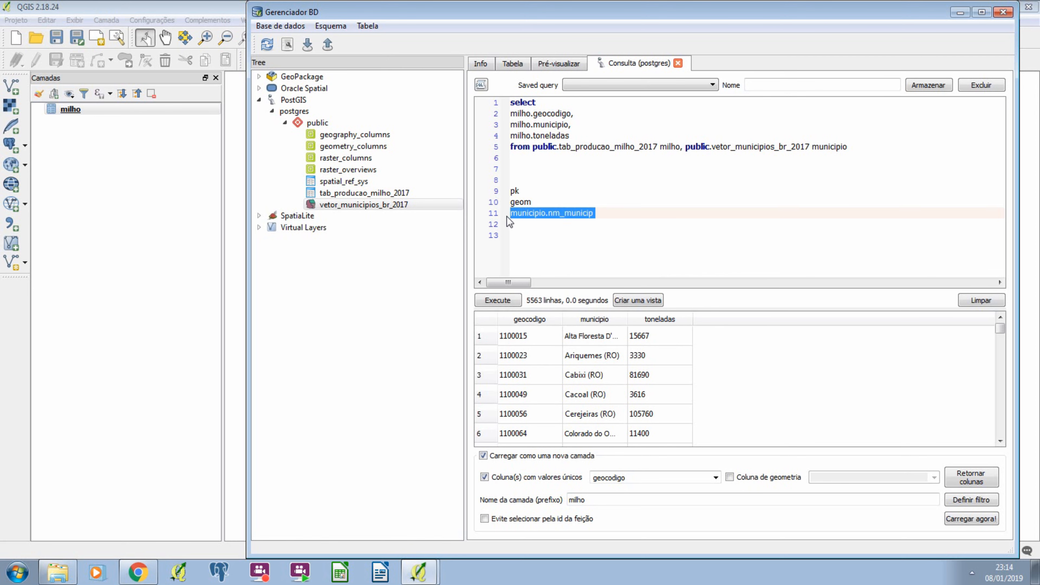
left_click(575, 124)
key("Return")
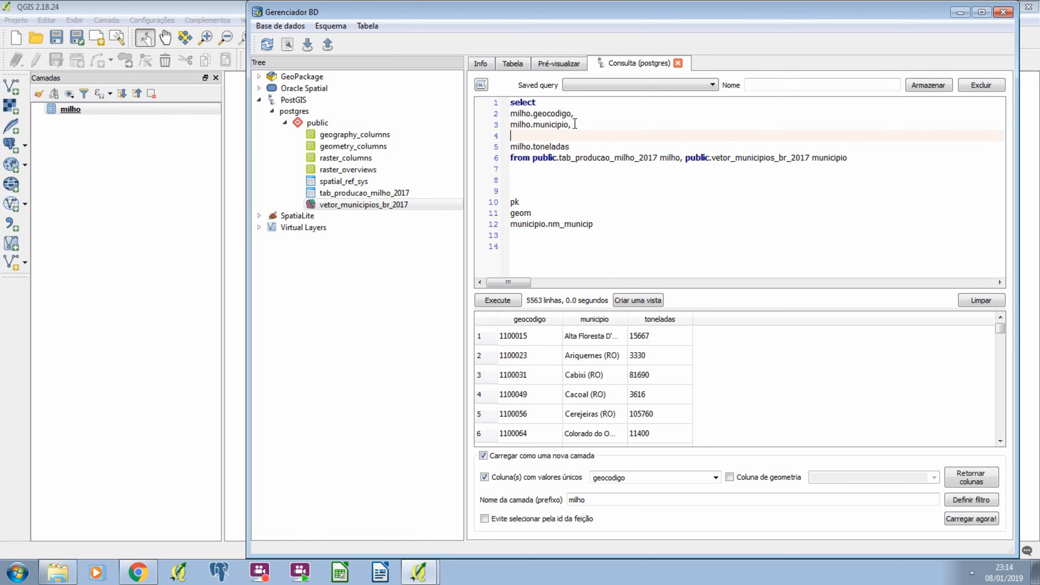
key("ctrl+v")
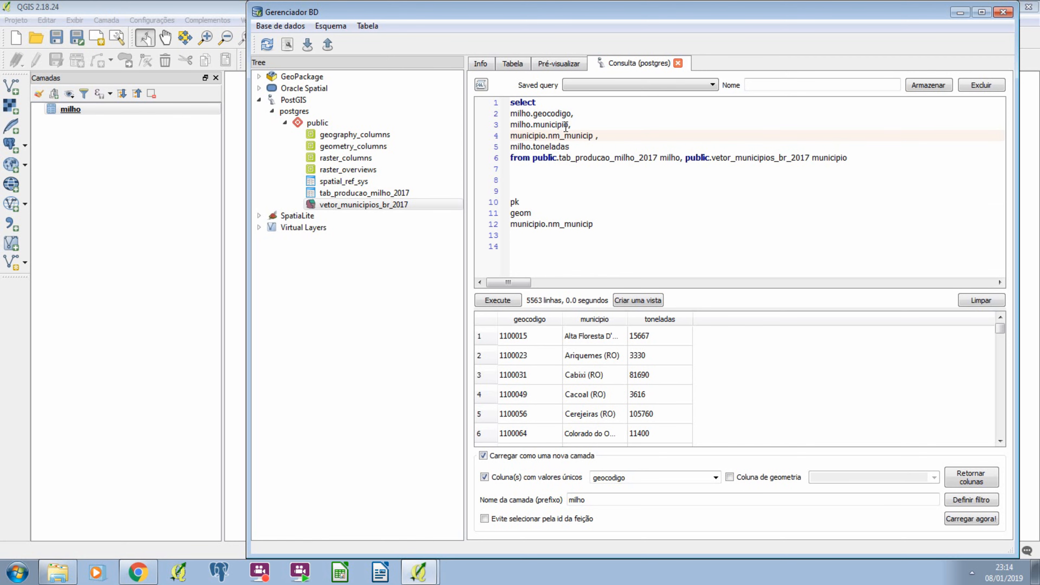
type(",")
left_click(596, 136)
key("BackSpace")
left_click(92, 109)
left_click_drag(541, 114, 571, 113)
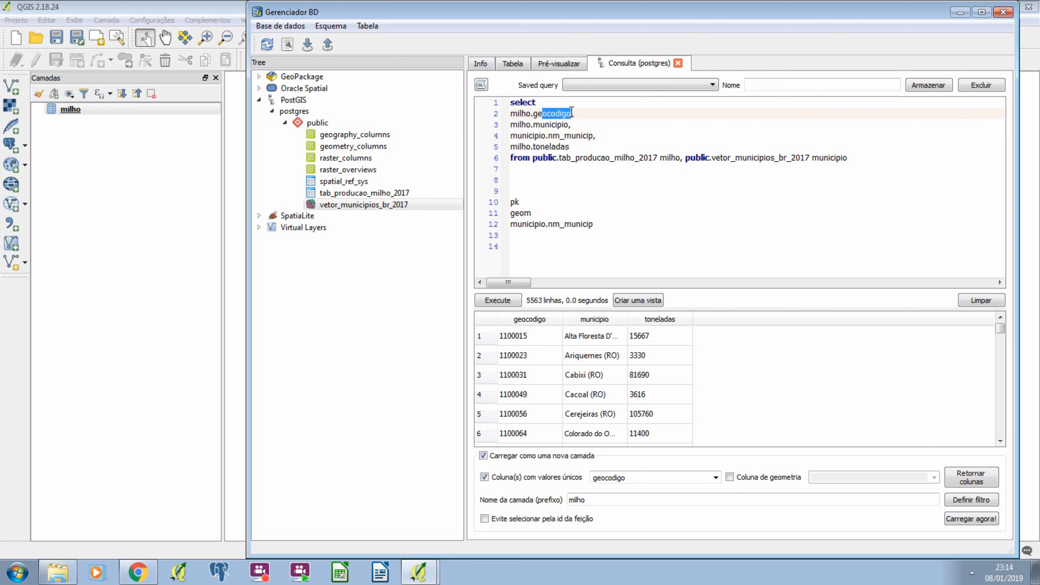
left_click(561, 124)
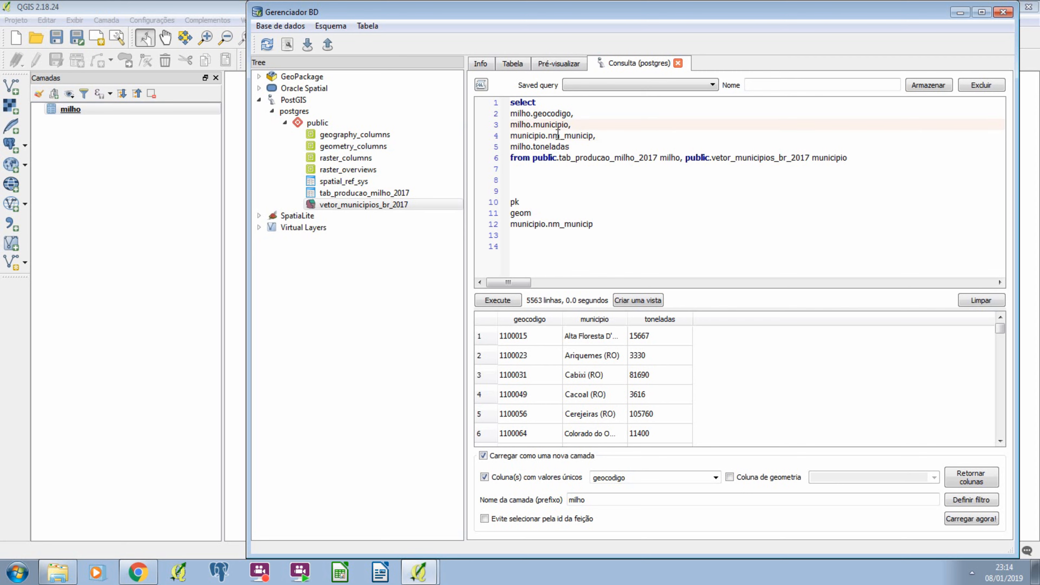
Delete the leftover municipio.nm_municip note below the query and prefix the geom note with municipio
triple_click(540, 225)
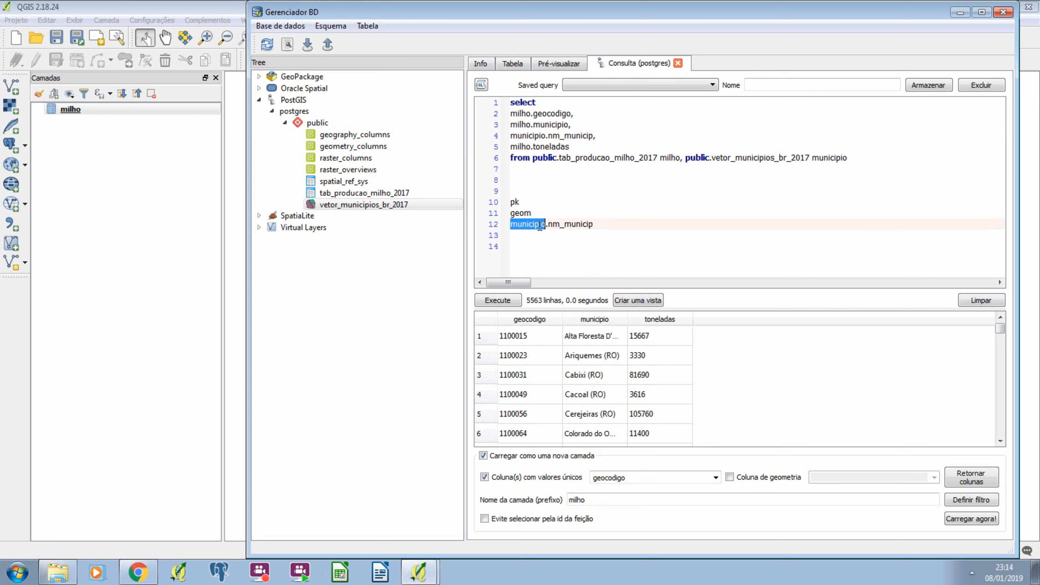
key("BackSpace")
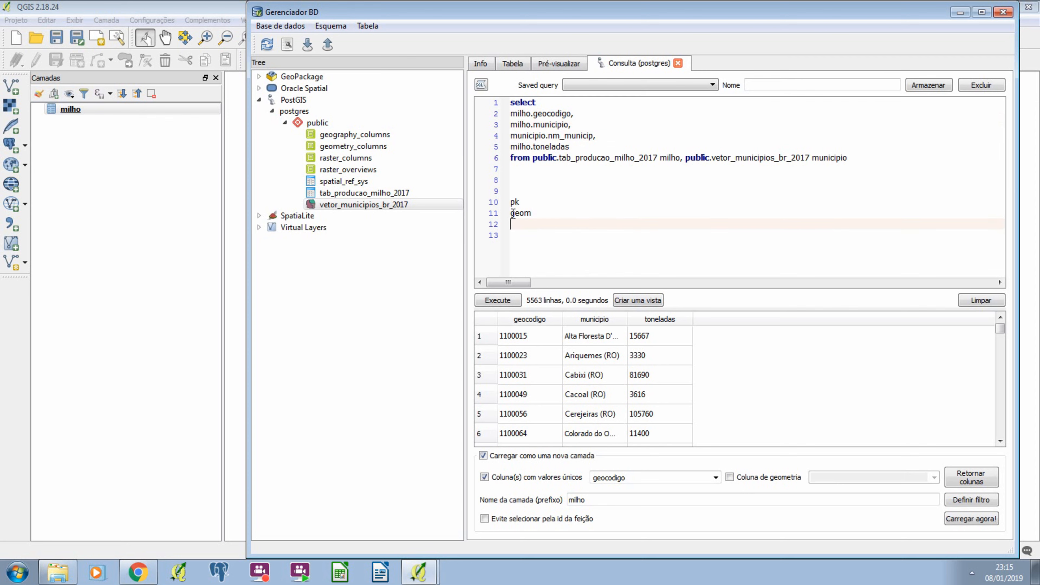
key("Up")
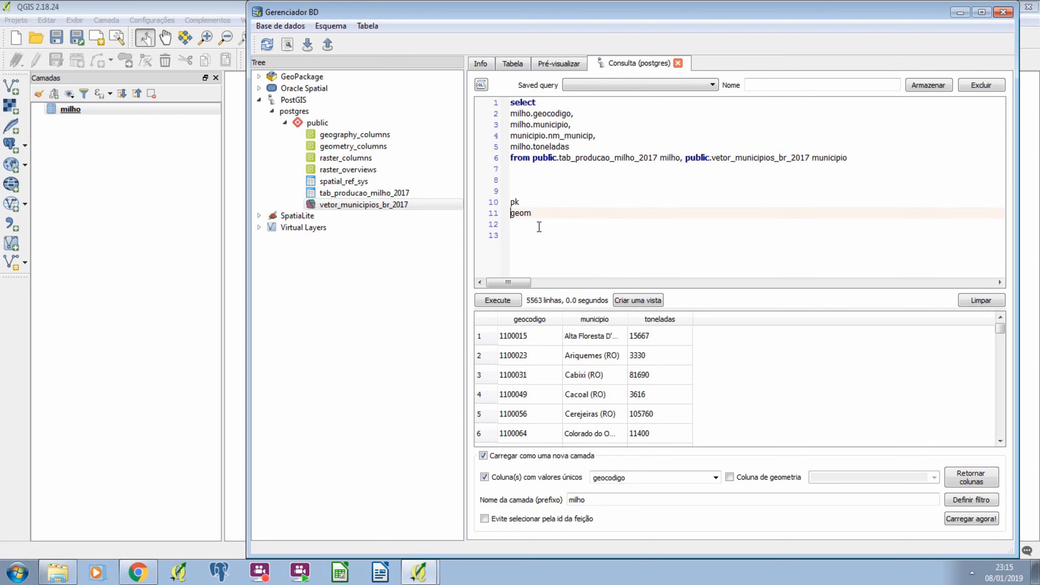
type("munic")
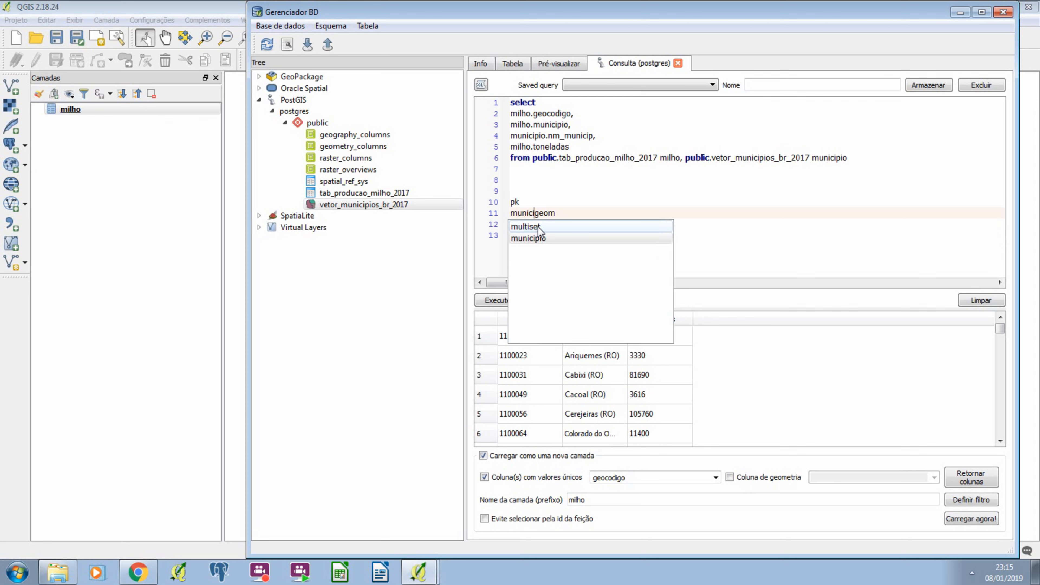
type("ipio.")
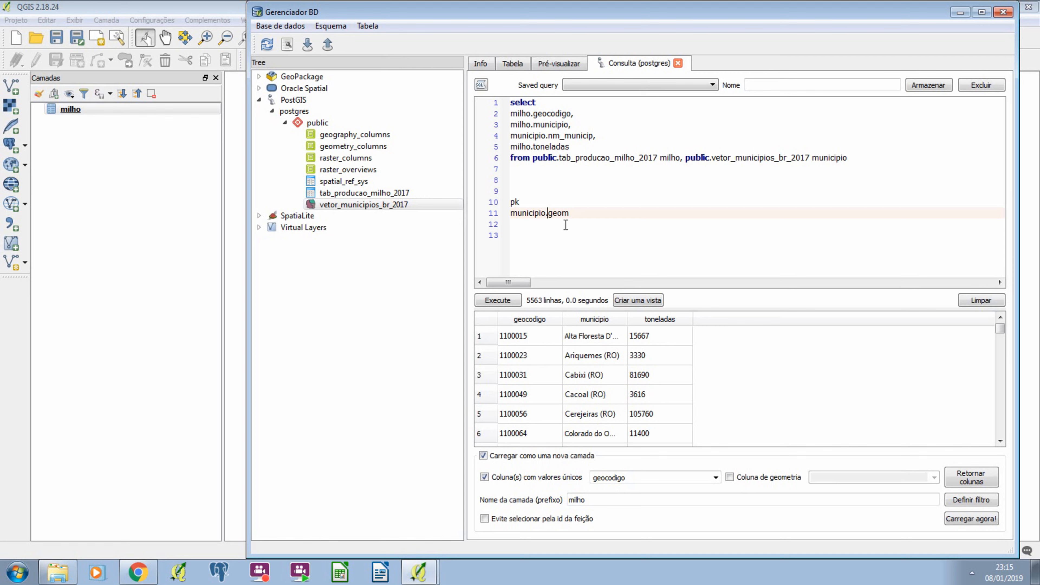
Put a comma after milho.toneladas and add municipio.geom as the last column of the select list
left_click_drag(568, 214, 514, 217)
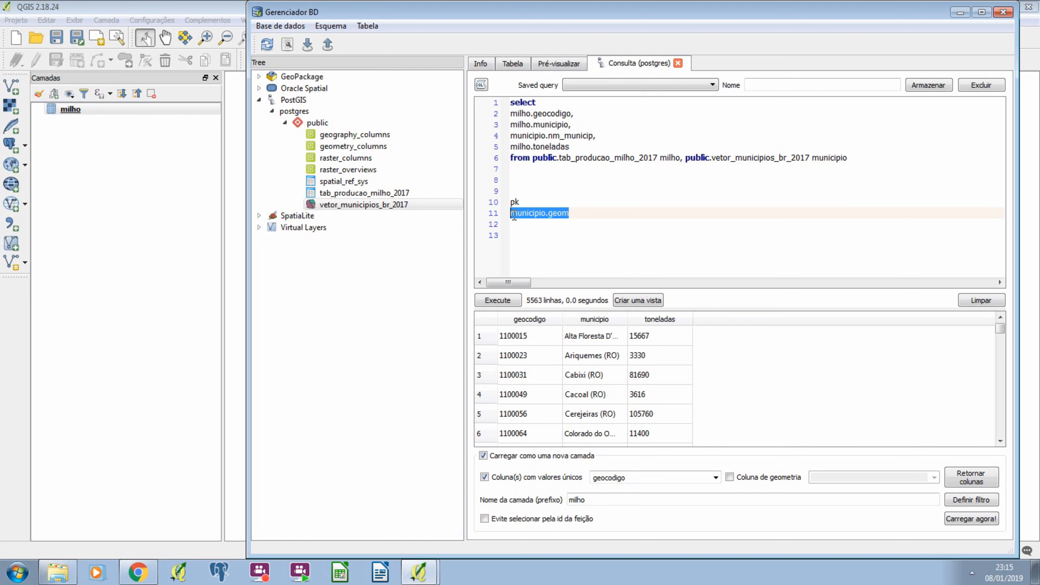
left_click(581, 147)
type(",")
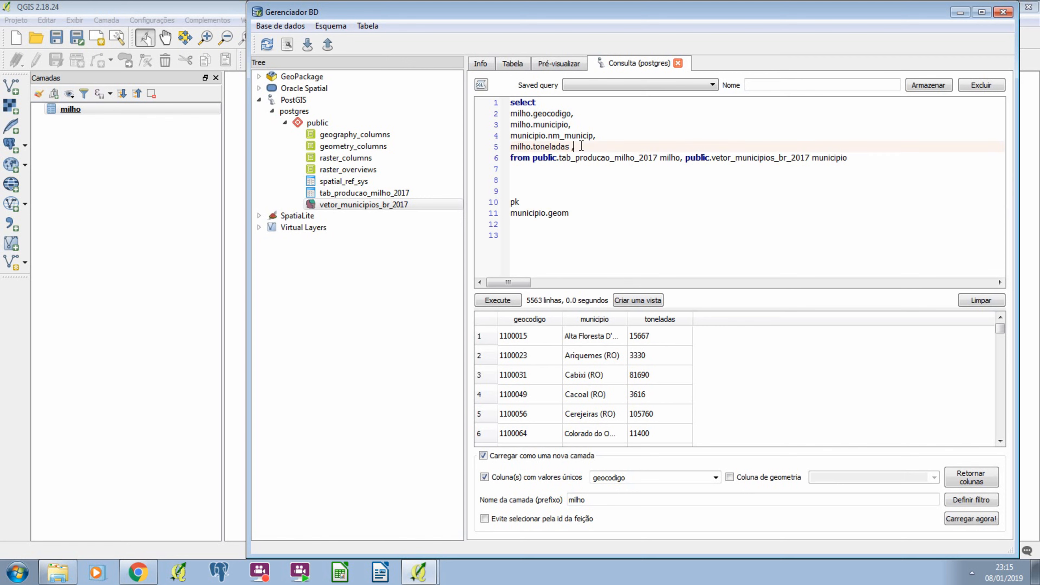
key("ctrl+v")
key("ctrl+z")
key("BackSpace")
key("Return")
key("ctrl+v")
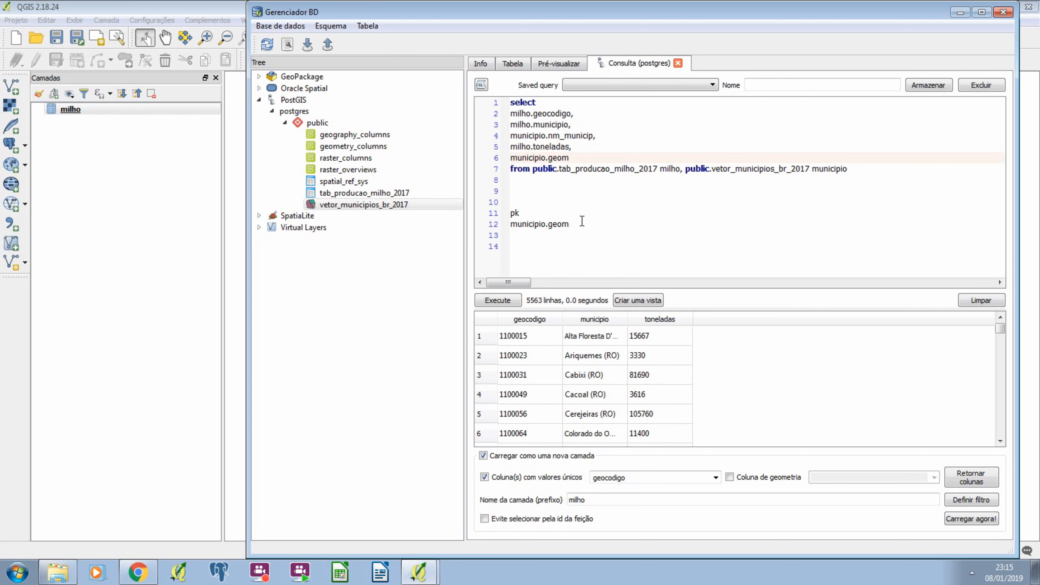
Delete the leftover pk and municipio.geom notes and the extra blank lines below the from clause
left_click_drag(582, 221, 502, 210)
key("BackSpace")
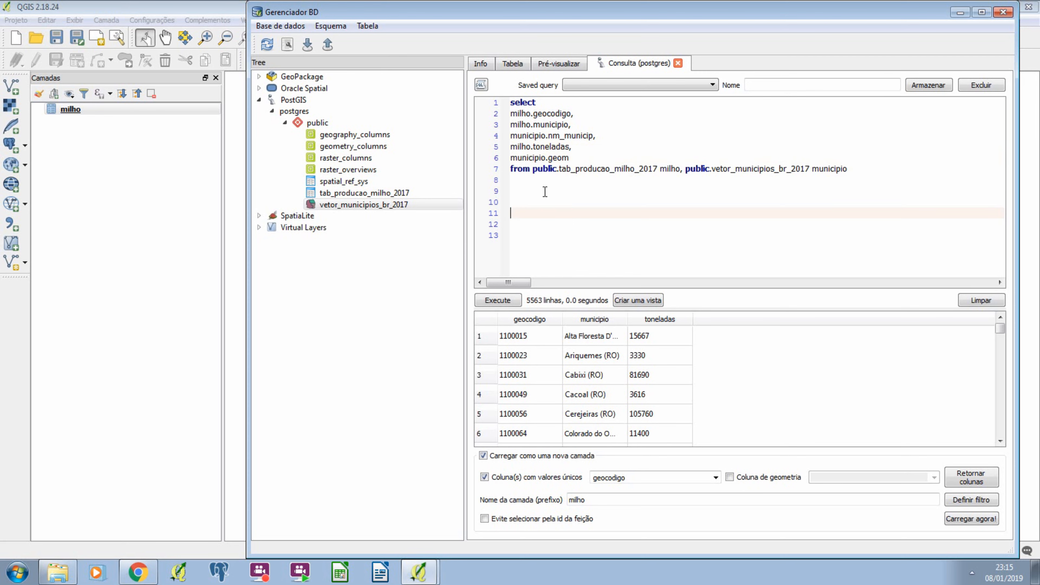
key("BackSpace")
key("BackSpace")
key("BackSpace")
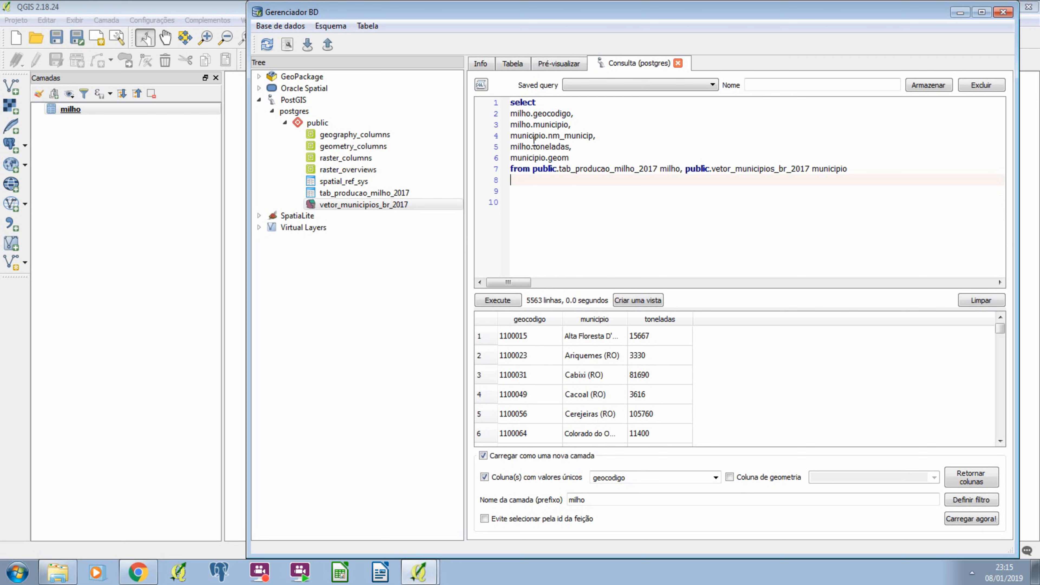
Review the select keyword and the milho.geocodigo and milho.municipio columns against the tab_producao_milho_2017 table in the from clause
left_click_drag(520, 102, 533, 103)
double_click(532, 104)
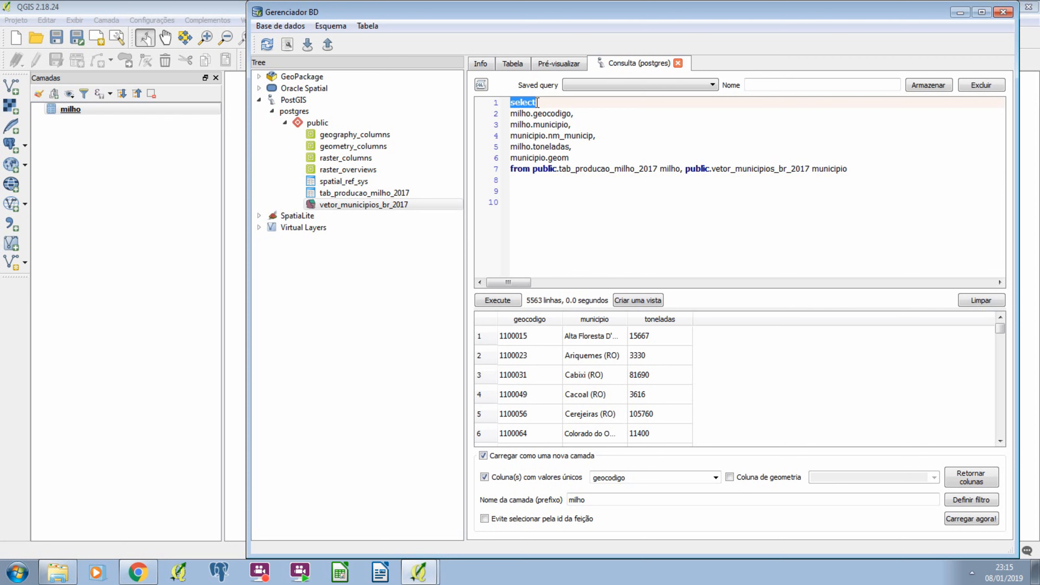
left_click(541, 113)
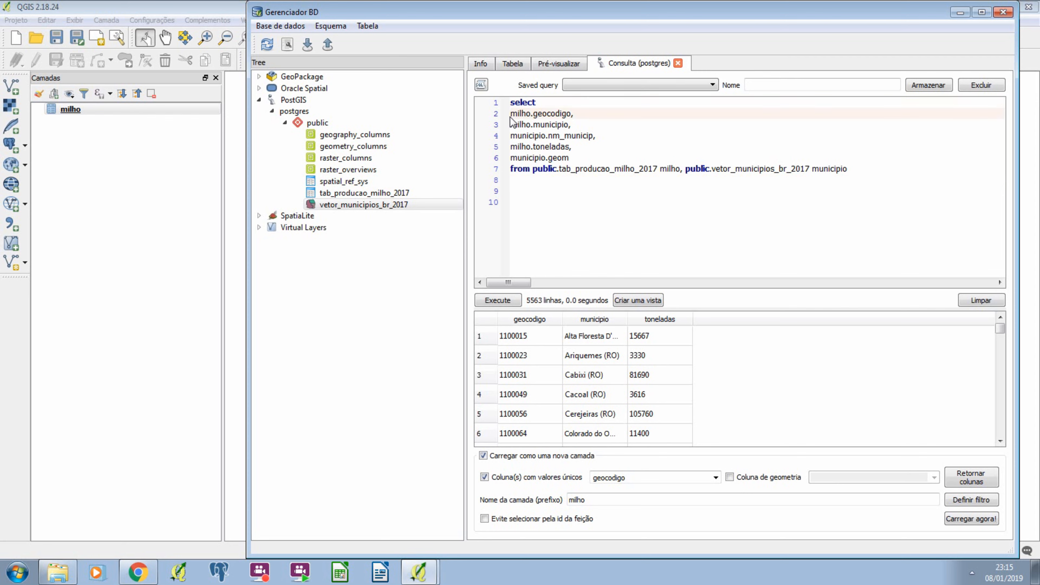
left_click_drag(512, 113, 569, 120)
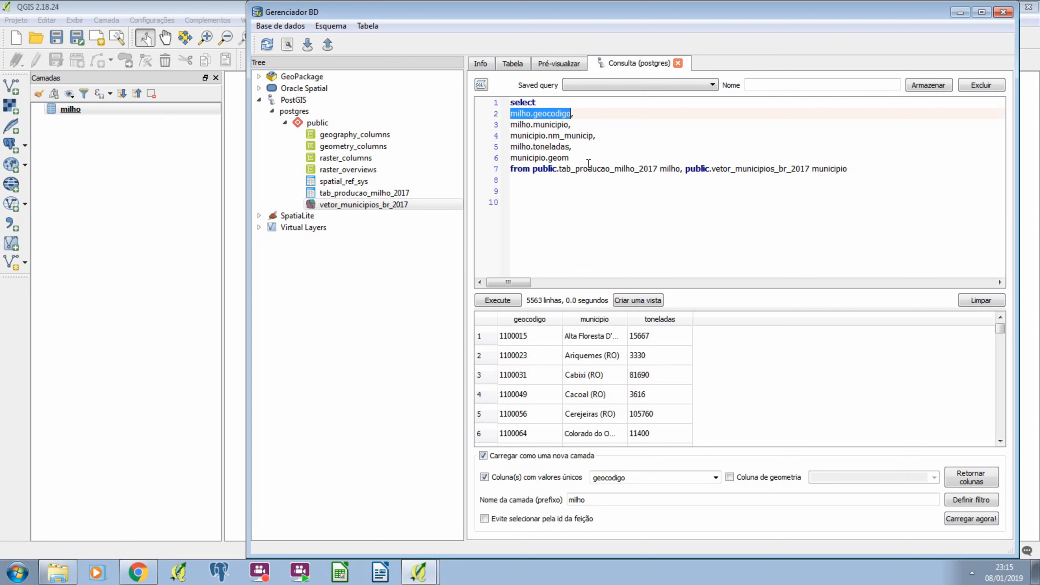
left_click_drag(559, 169, 660, 166)
left_click(551, 124)
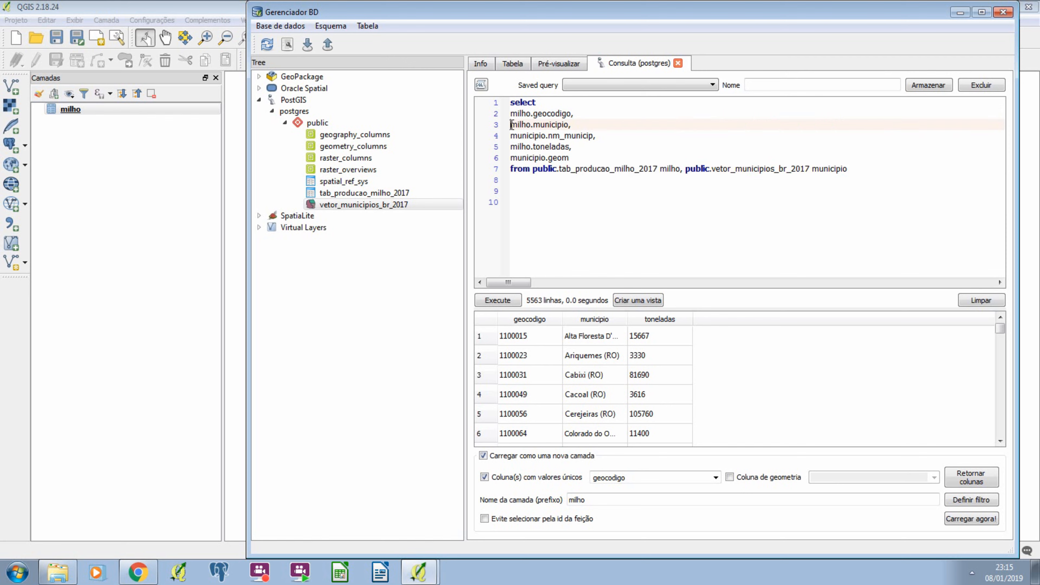
left_click_drag(511, 124, 571, 127)
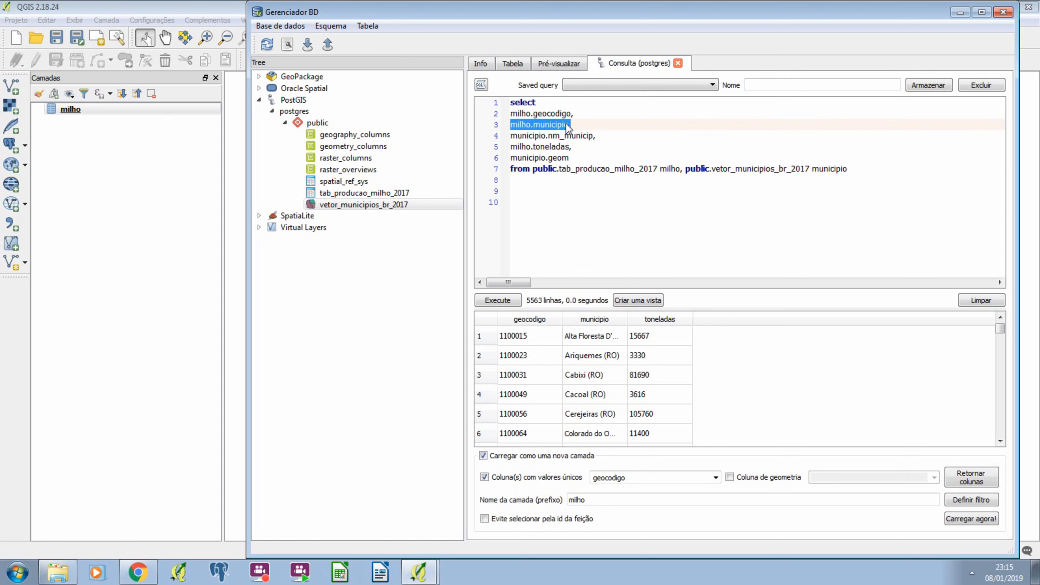
left_click_drag(558, 169, 680, 168)
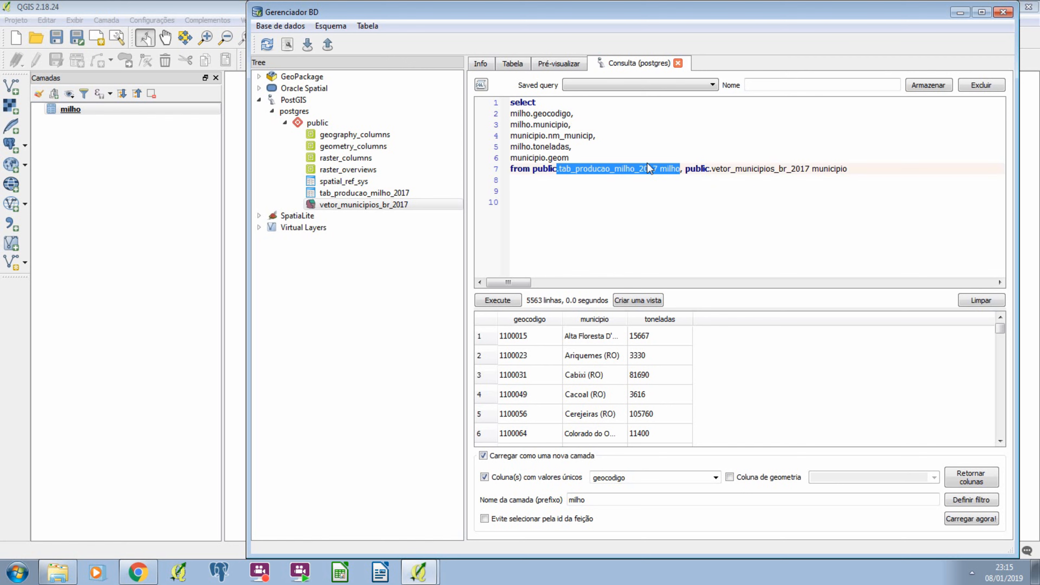
Check municipio.nm_municip, milho.toneladas and municipio.geom in the select list against their source tables and aliases in the from clause
left_click(540, 135)
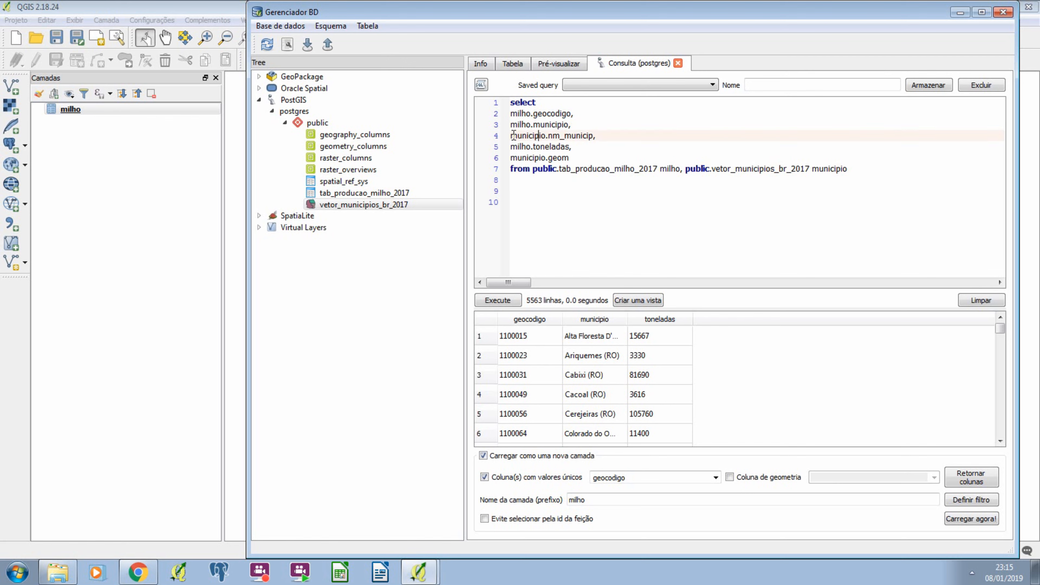
left_click_drag(513, 136, 593, 135)
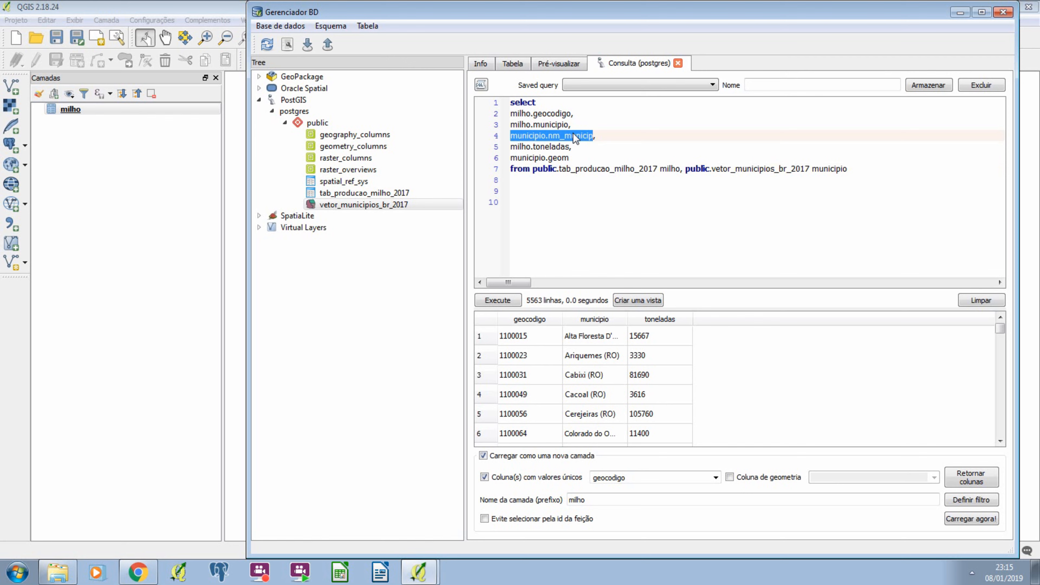
double_click(551, 124)
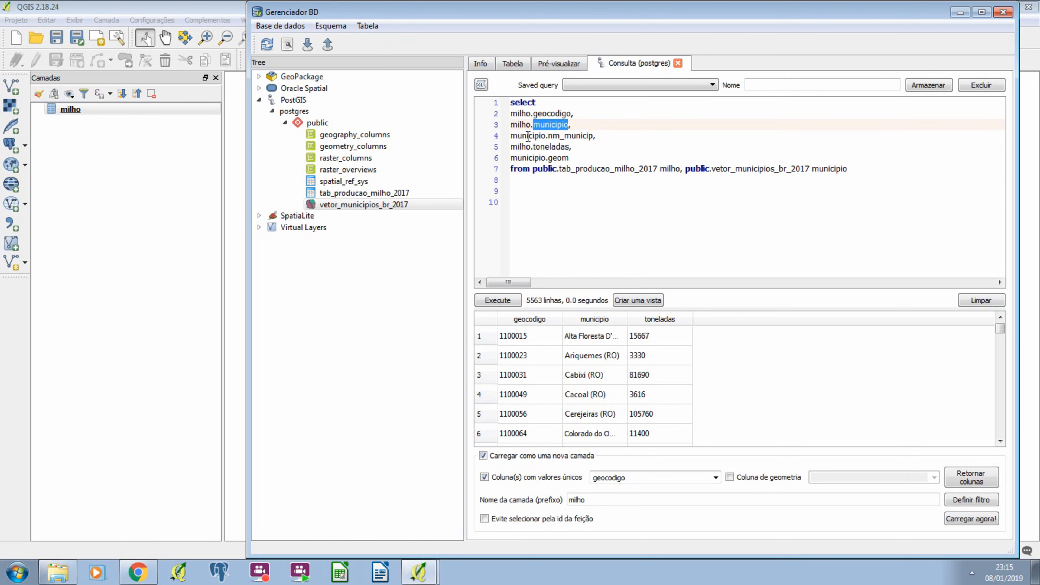
left_click_drag(511, 135, 594, 134)
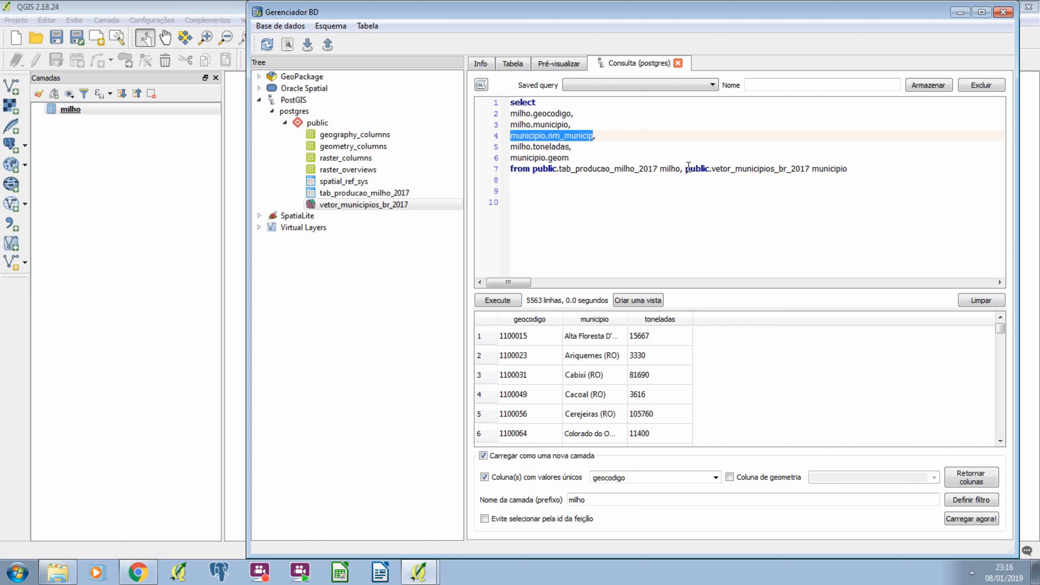
left_click_drag(712, 169, 810, 164)
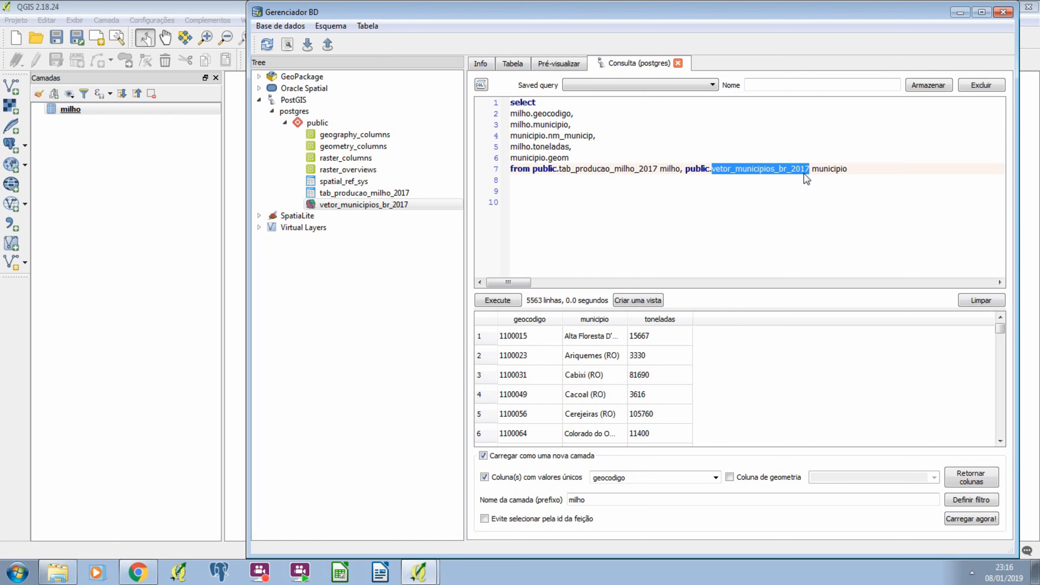
left_click(544, 146)
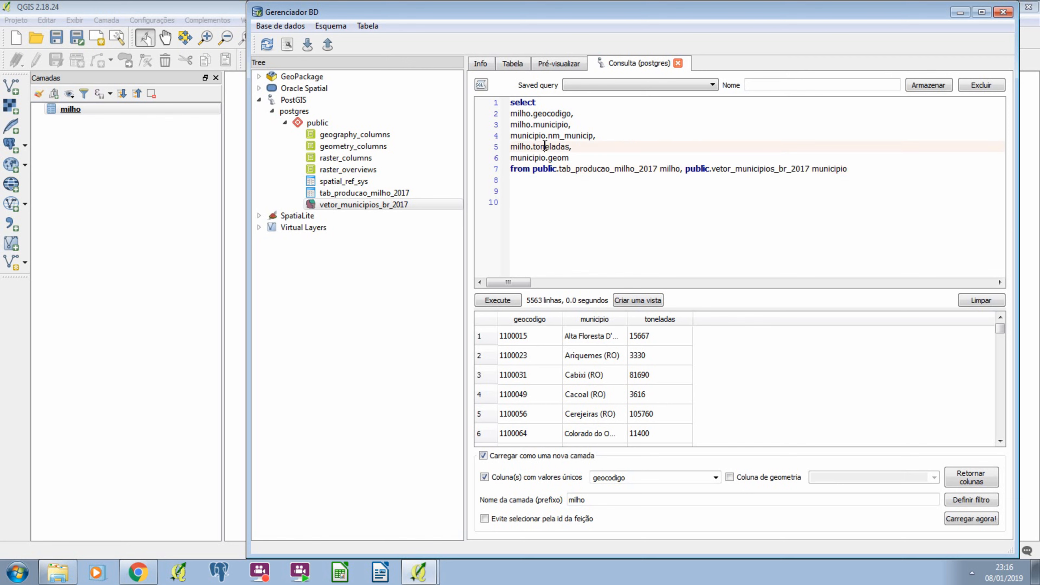
triple_click(545, 146)
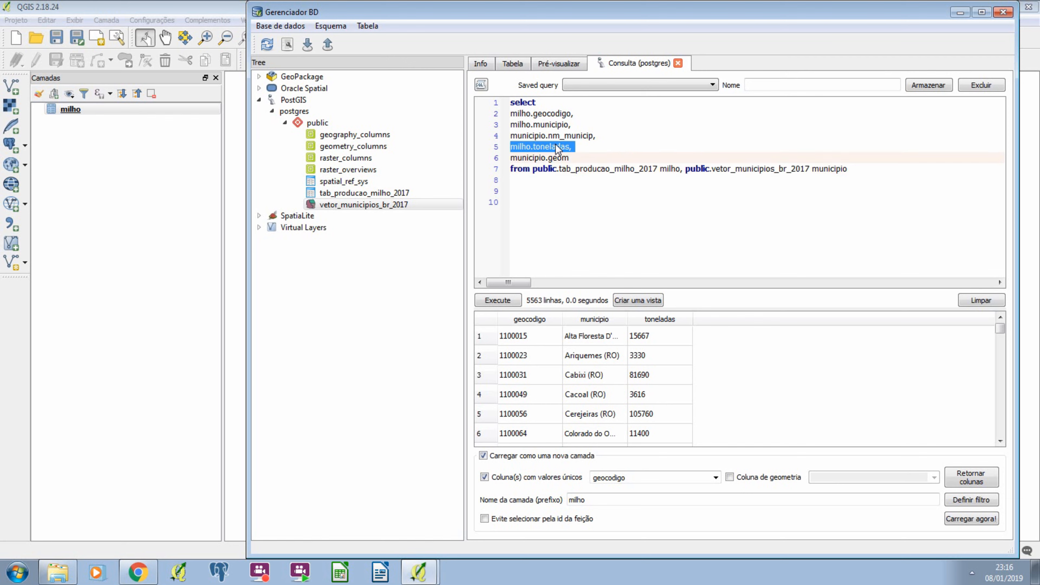
left_click_drag(557, 169, 667, 167)
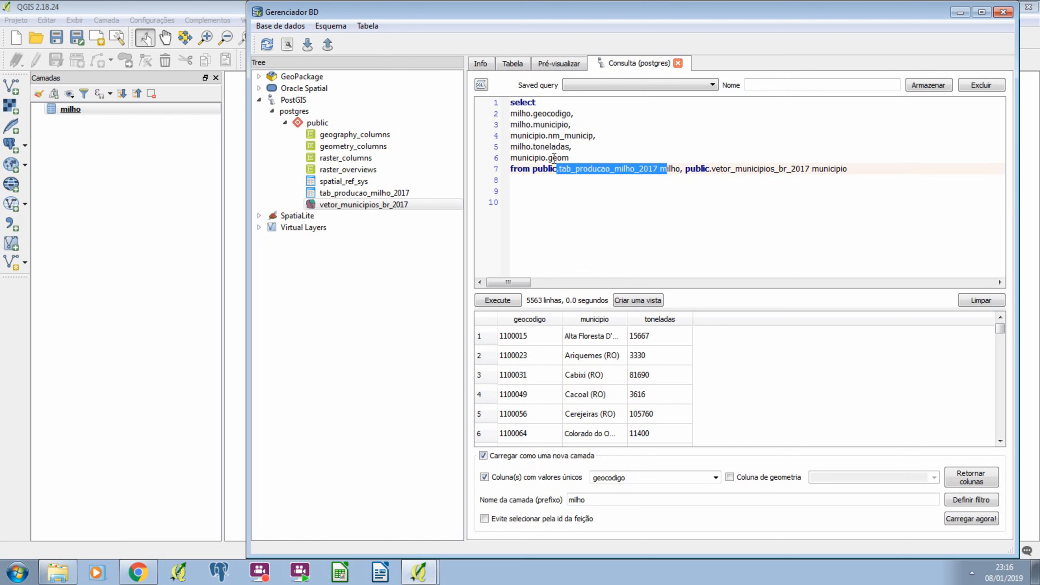
triple_click(554, 158)
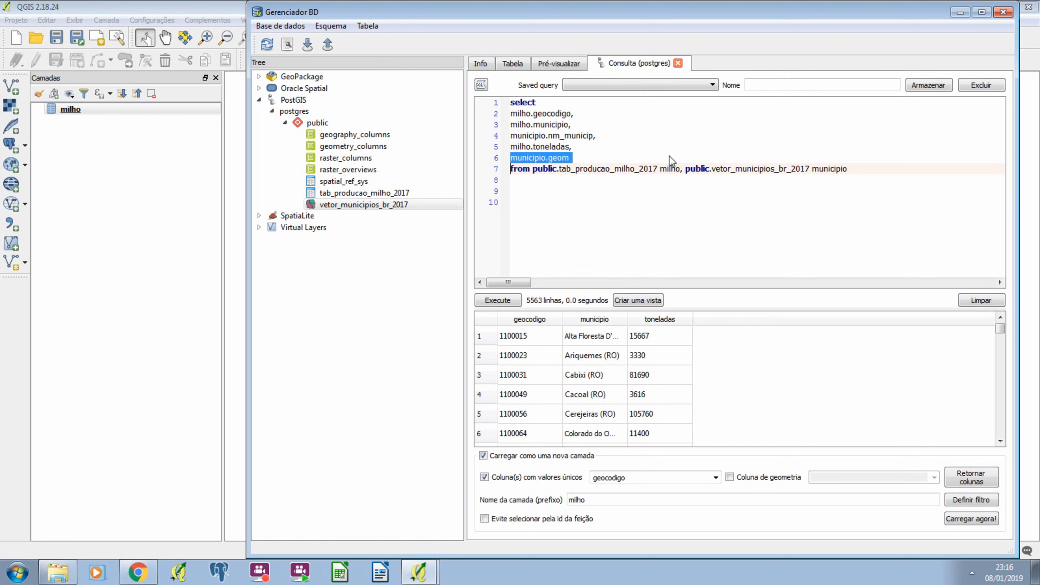
left_click_drag(712, 169, 772, 174)
left_click_drag(824, 165, 849, 168)
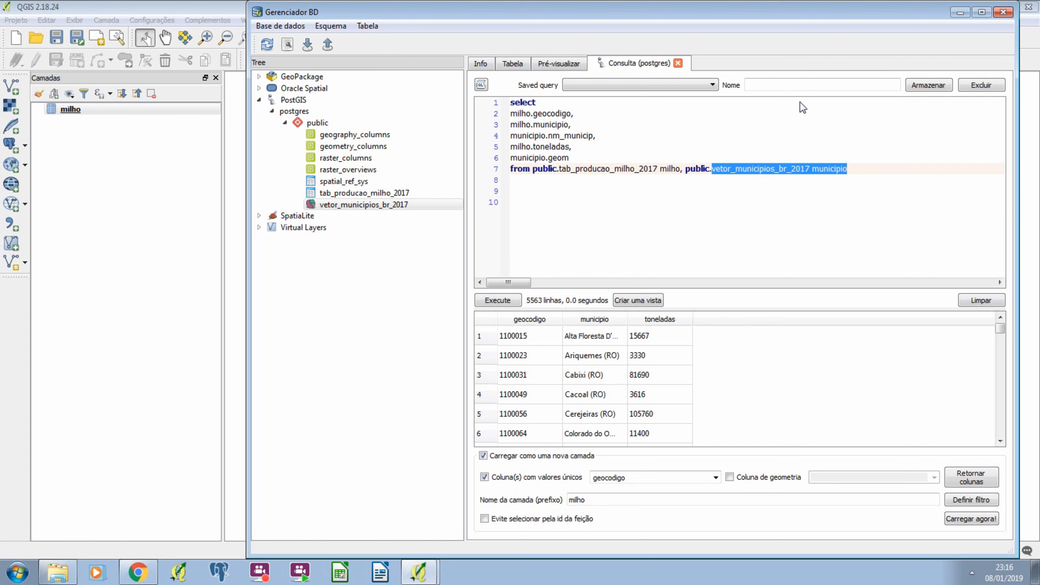
Add a where clause on a new line below the from clause, matching milho.geocodigo=municipio.geocodigo
left_click(864, 168)
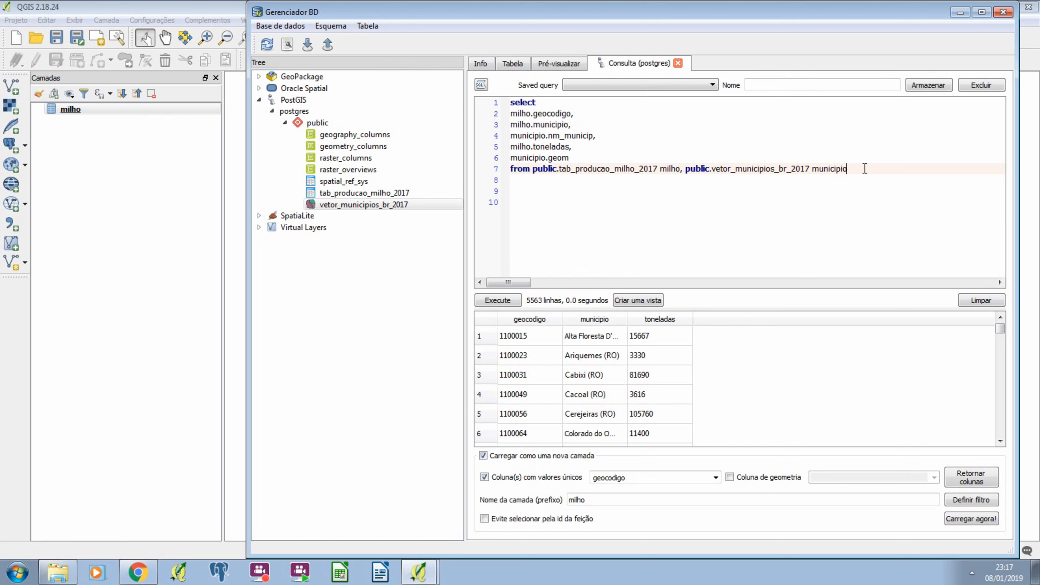
key("Return")
type("where")
key("Escape")
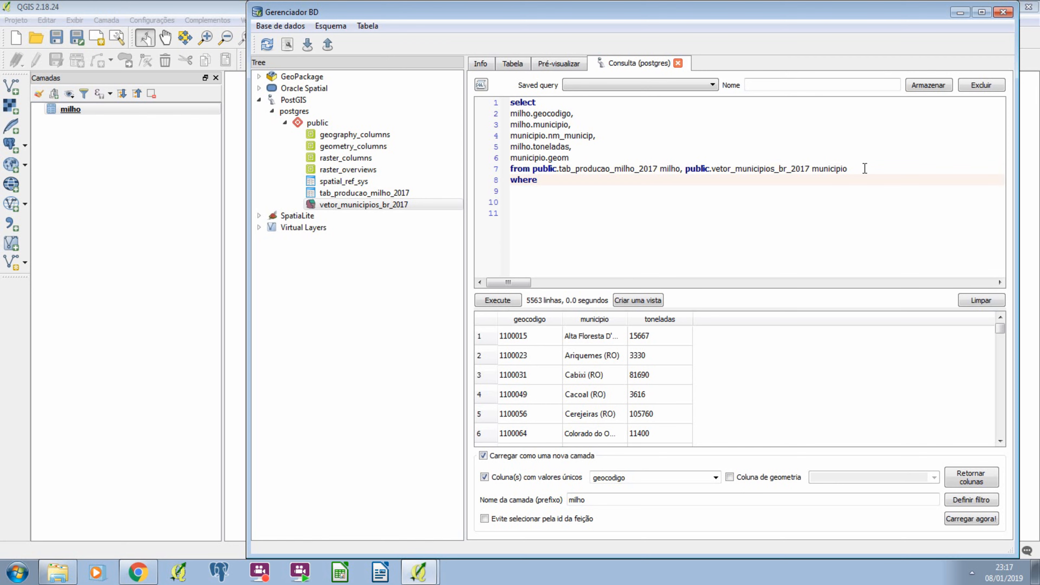
type("milho.geocodigo=municipio")
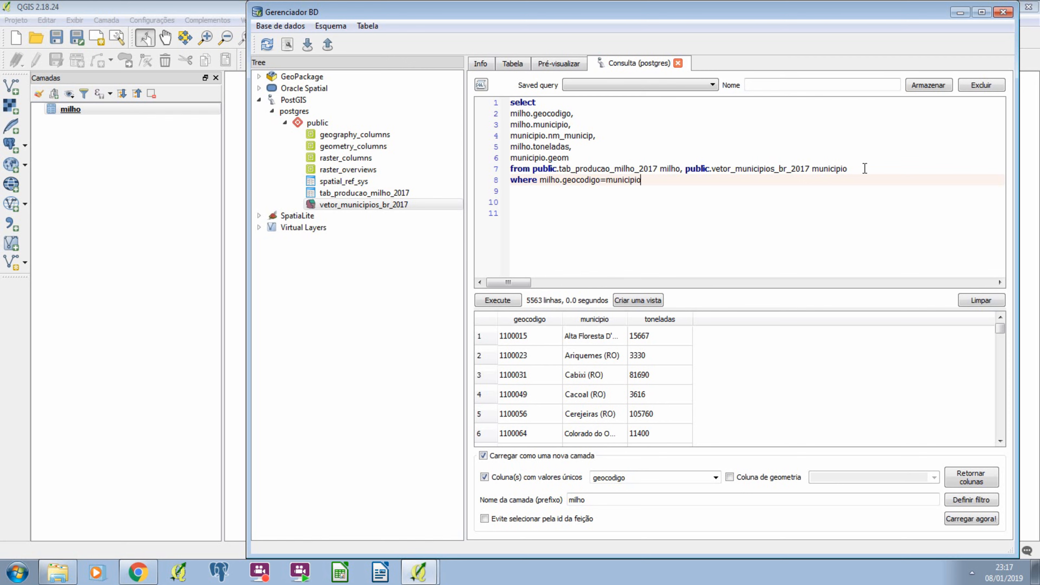
type(".geocodigo")
Look over the select list and from clause, and execute the join query
left_click_drag(511, 114, 855, 169)
left_click(532, 168)
left_click(729, 178)
left_click(491, 296)
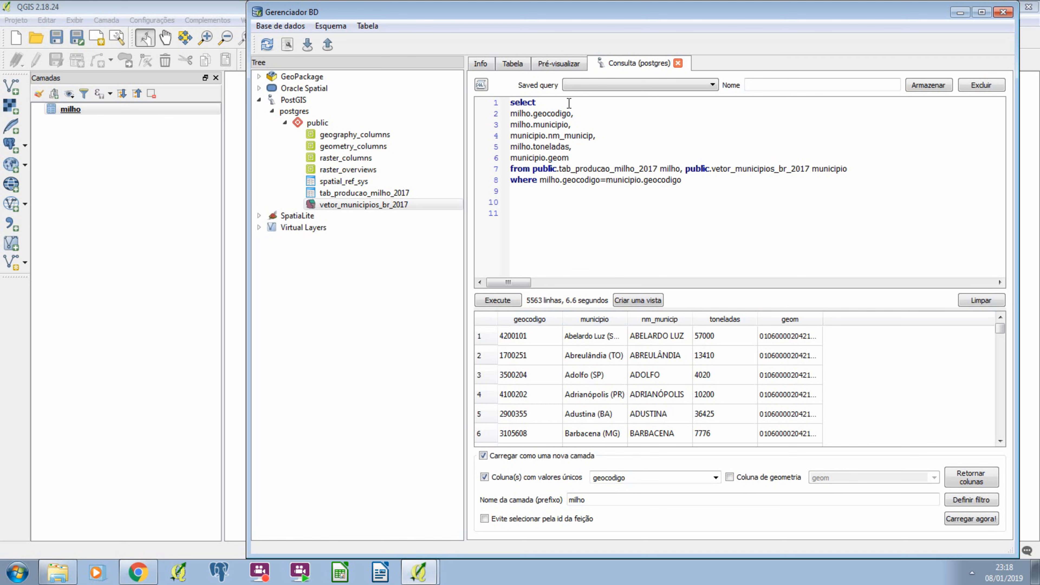
Compare each column in the select list with the result table, and review the where and from clauses
left_click_drag(511, 113, 584, 117)
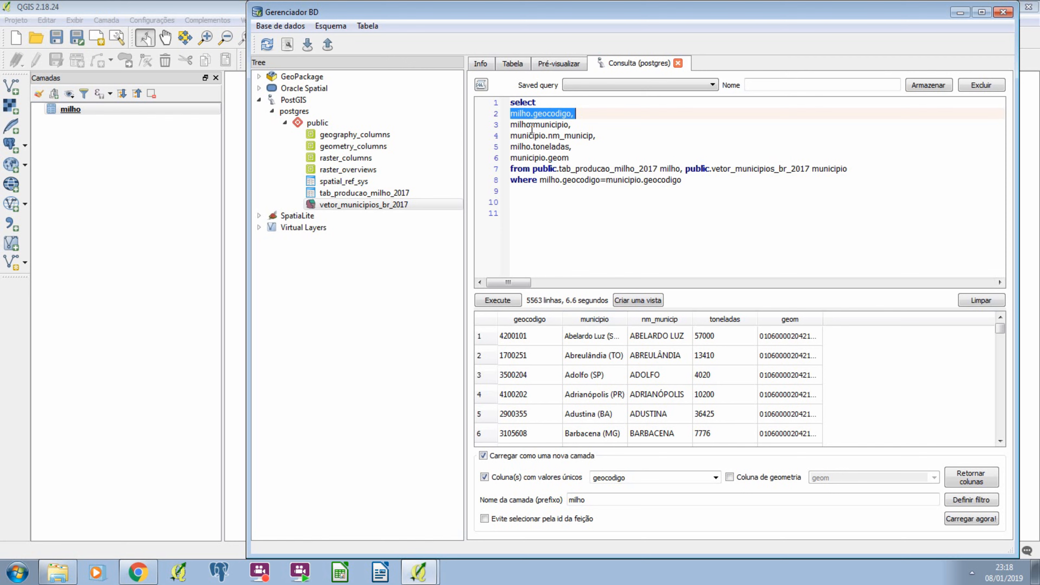
left_click_drag(510, 125, 572, 124)
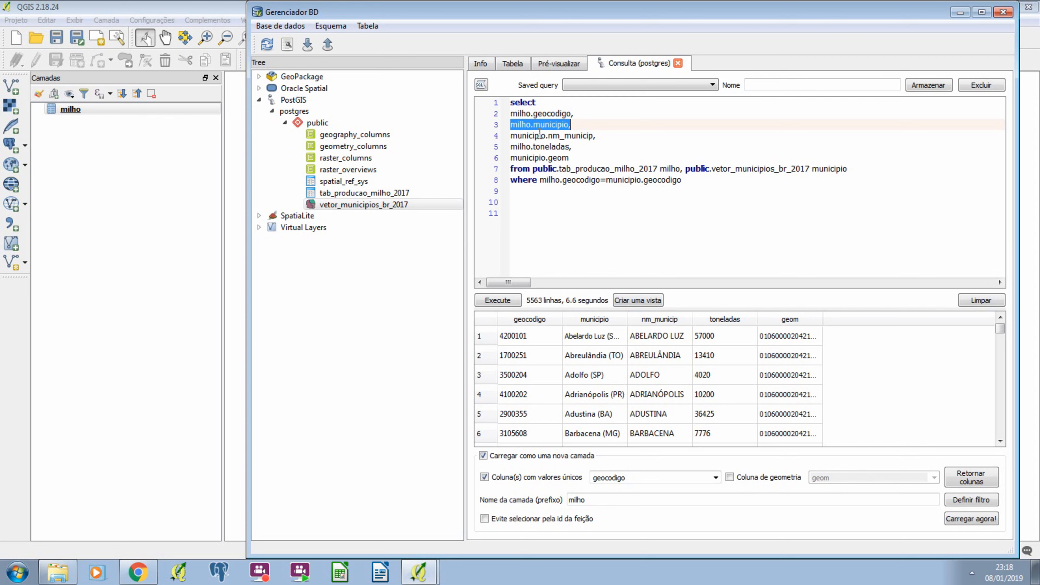
left_click(511, 136)
left_click_drag(511, 136, 596, 136)
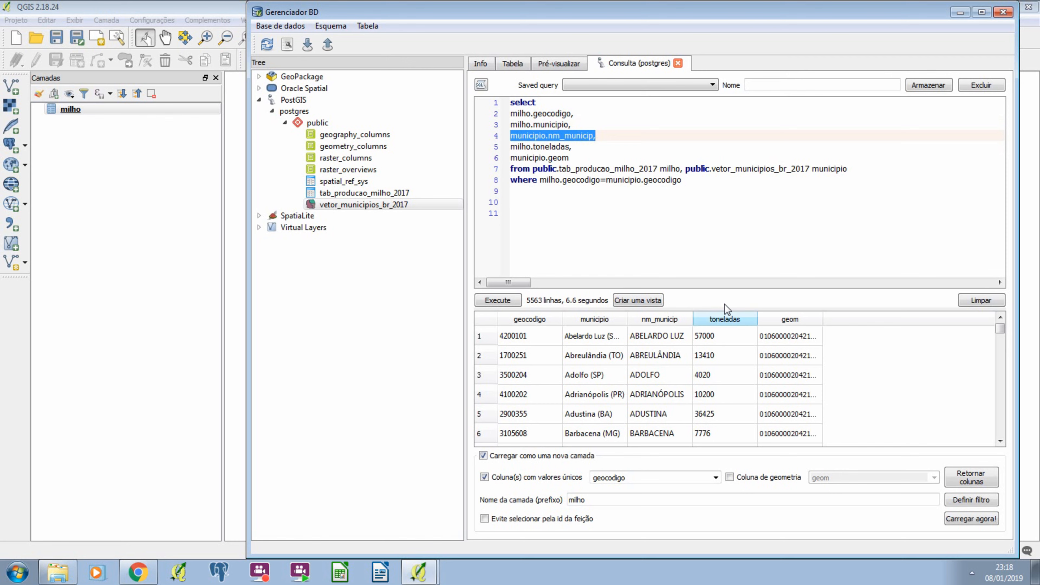
left_click(564, 147)
double_click(554, 146)
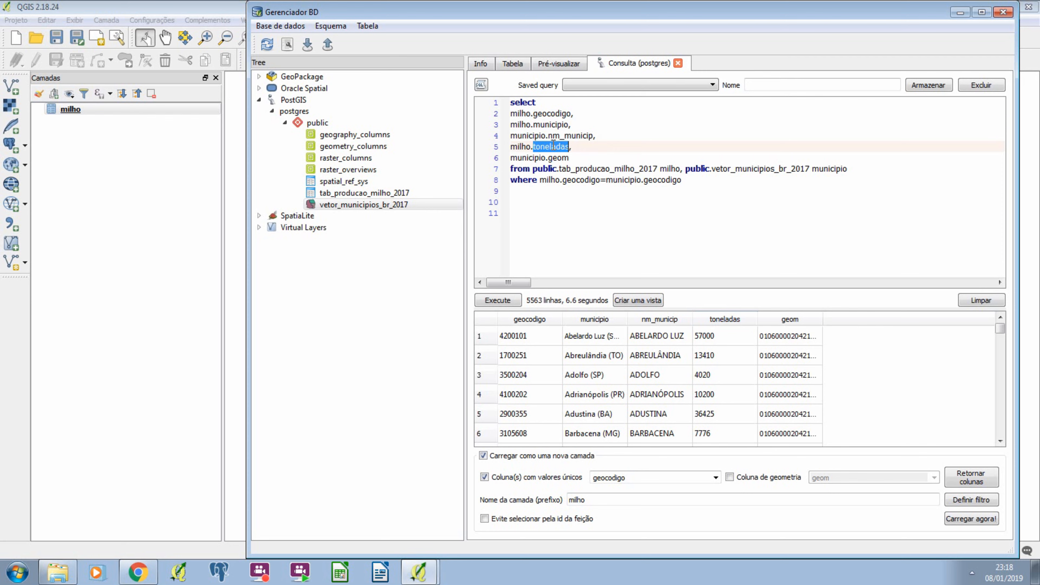
triple_click(553, 147)
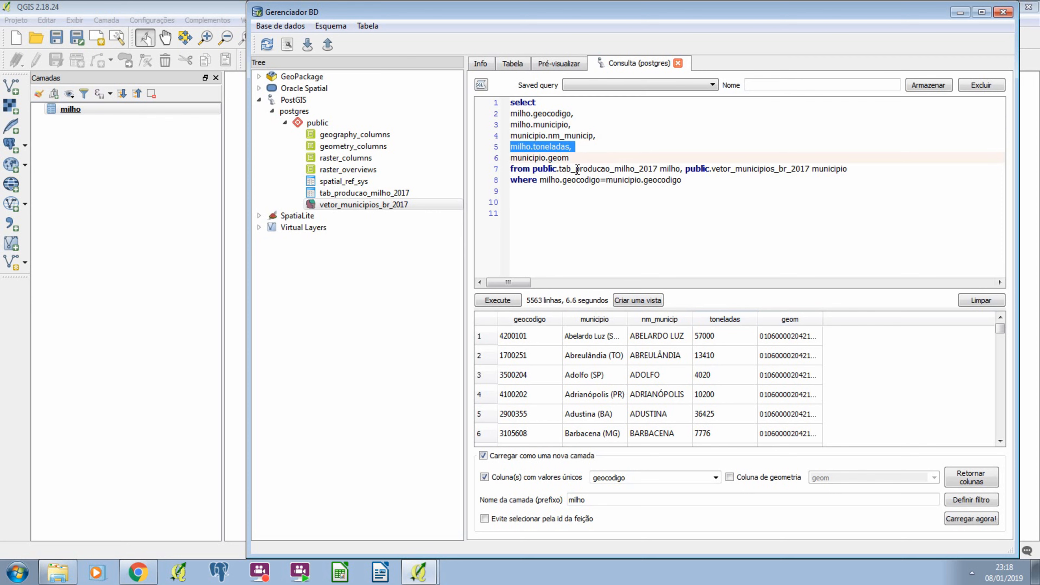
double_click(563, 159)
triple_click(563, 159)
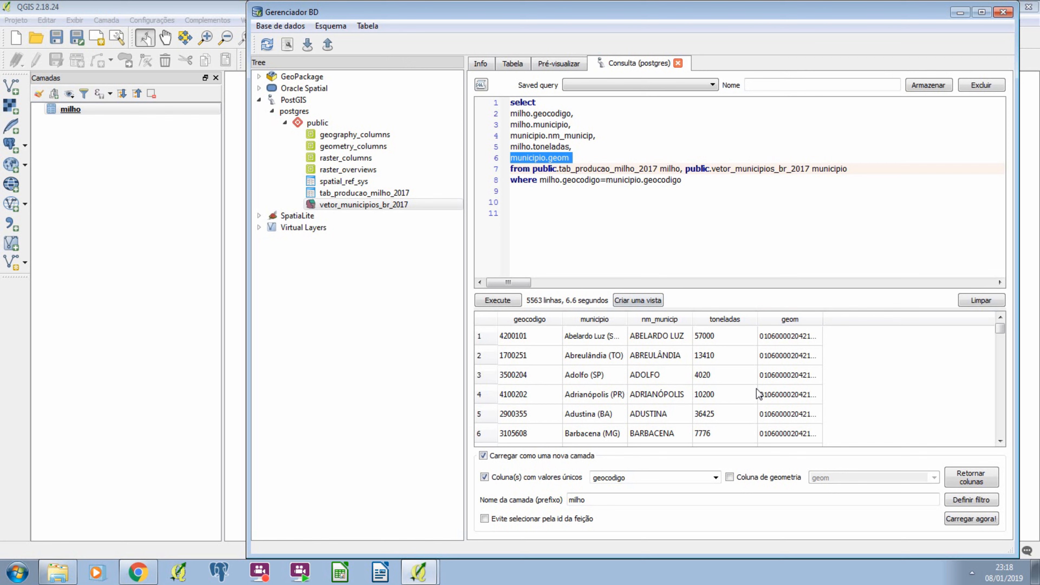
left_click(657, 182)
left_click(679, 181)
left_click_drag(675, 180, 514, 181)
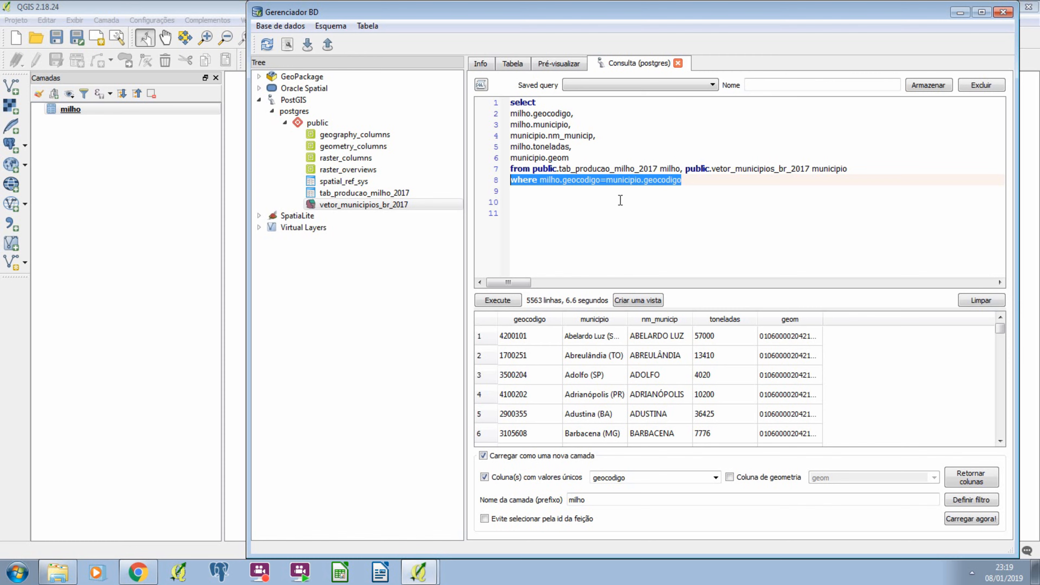
triple_click(816, 173)
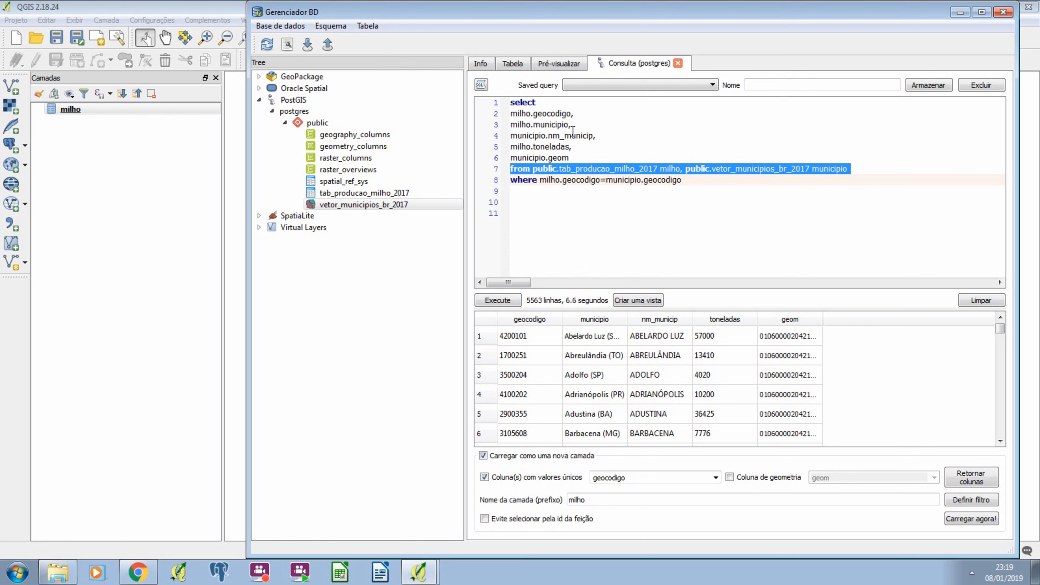
Add municipio.geocodigo followed by a comma on its own line after milho.geocodigo in the select list
left_click(577, 114)
key("Return")
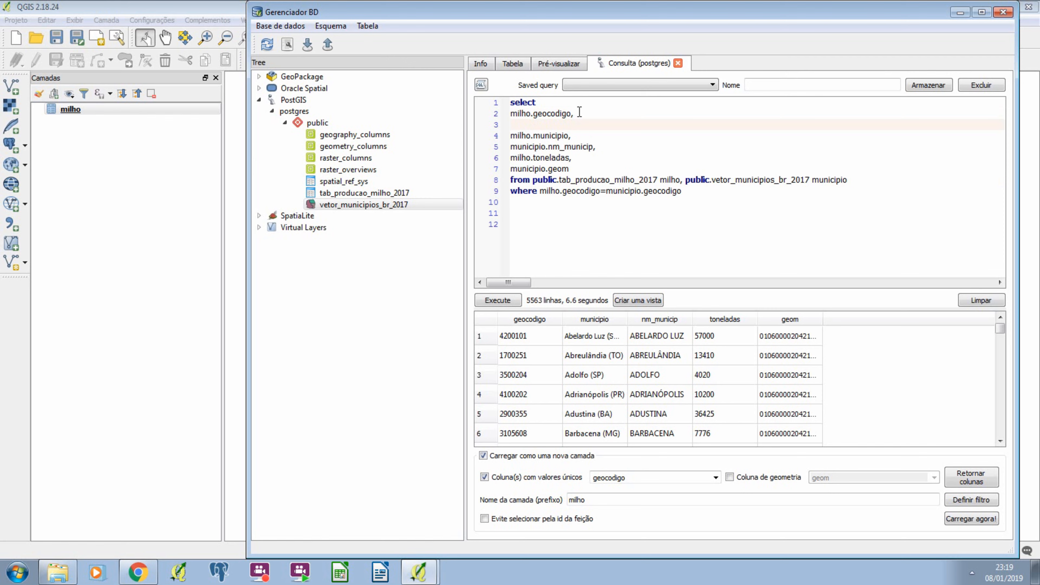
type("munic")
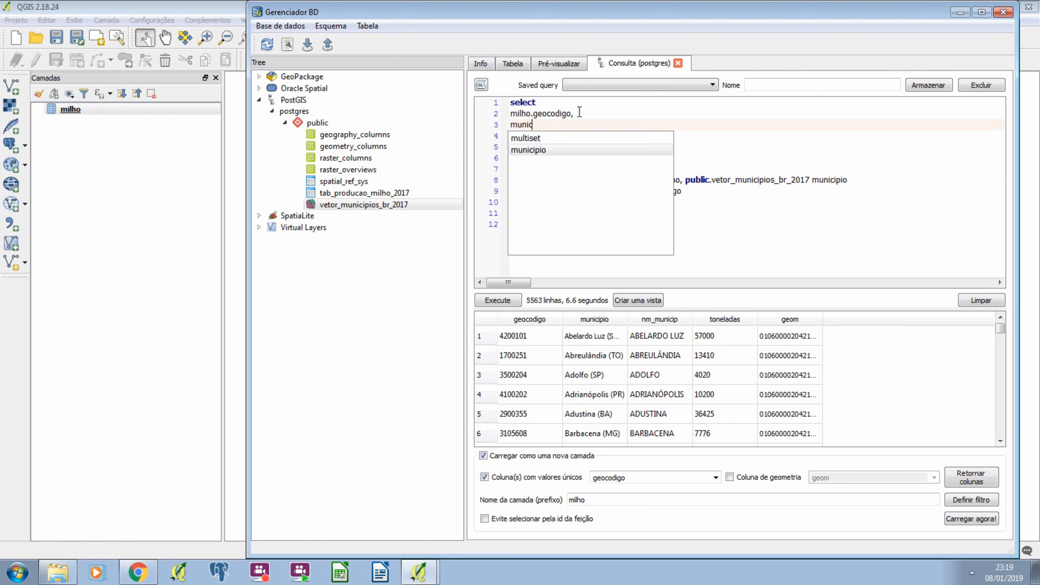
type("ipio.geoco")
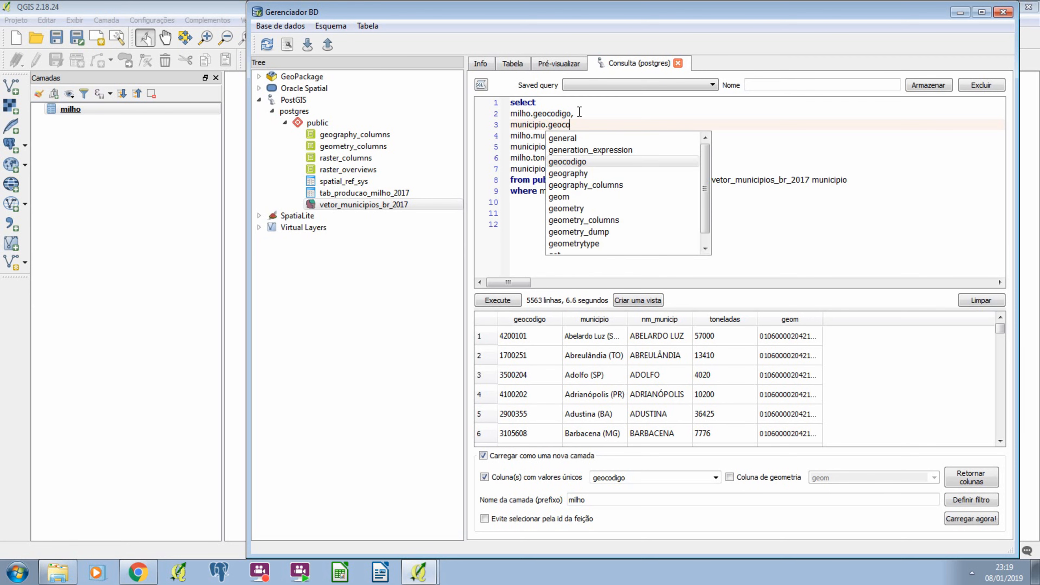
type("digo,")
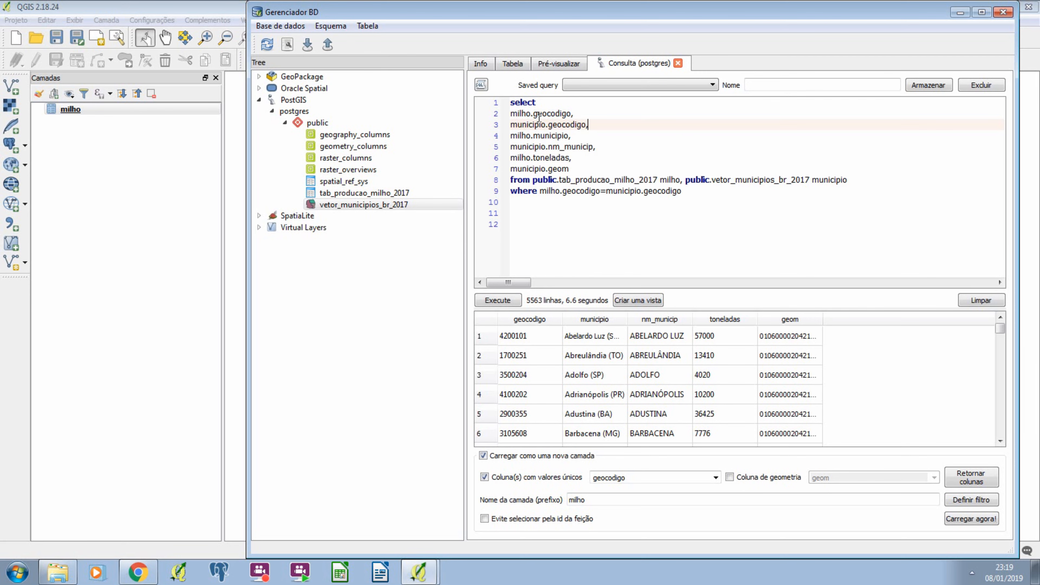
Give municipio.geocodigo the alias geo_municip in the select list
triple_click(550, 113)
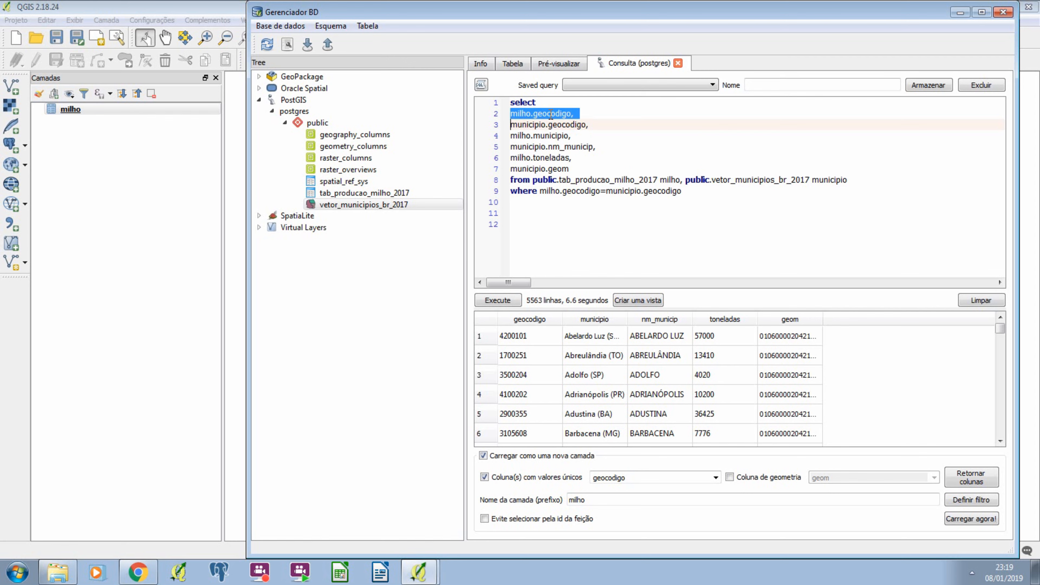
double_click(571, 125)
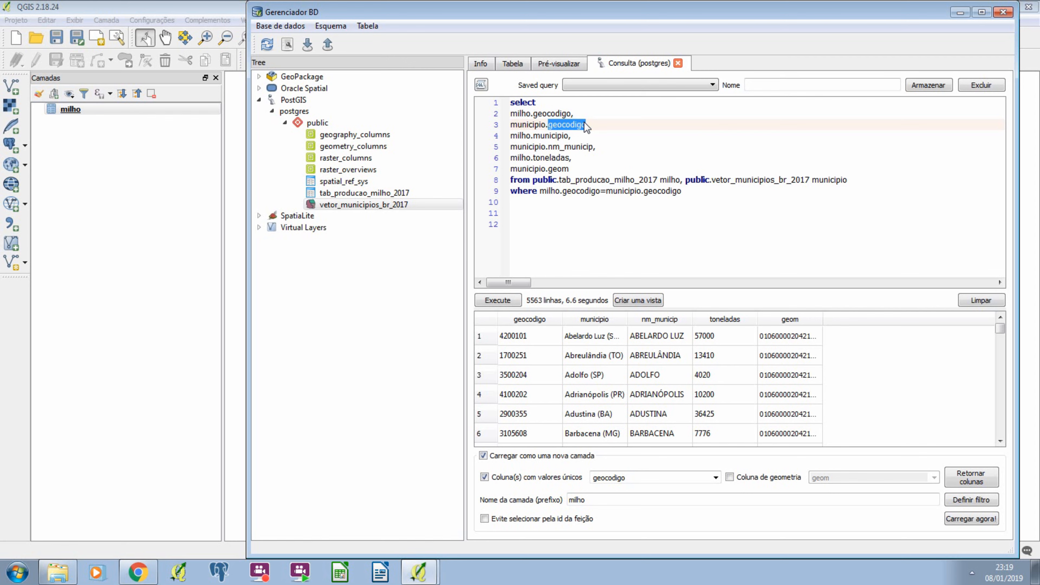
left_click(585, 124)
type("as")
type("geocod_")
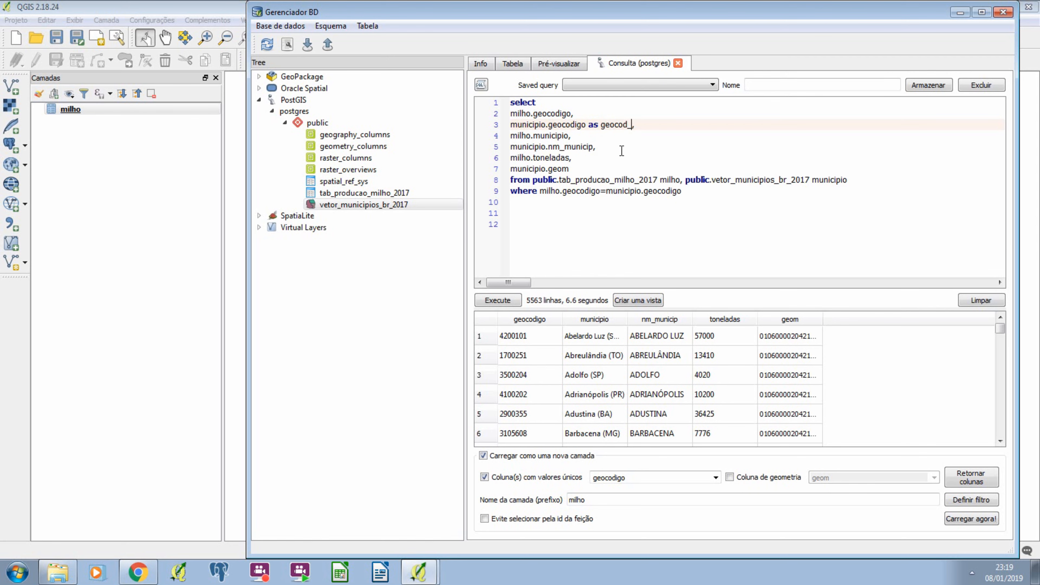
type("municip")
left_click_drag(613, 124, 630, 124)
key("BackSpace")
left_click(540, 124)
left_click_drag(601, 125, 650, 125)
Execute the complete join query with the geo_municip column included
left_click(512, 303)
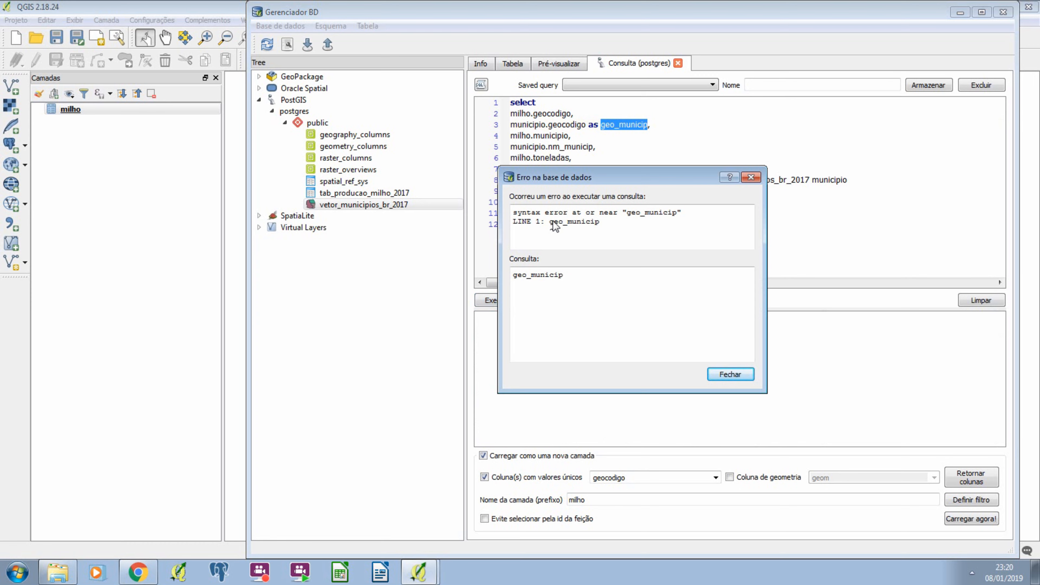
key("Escape")
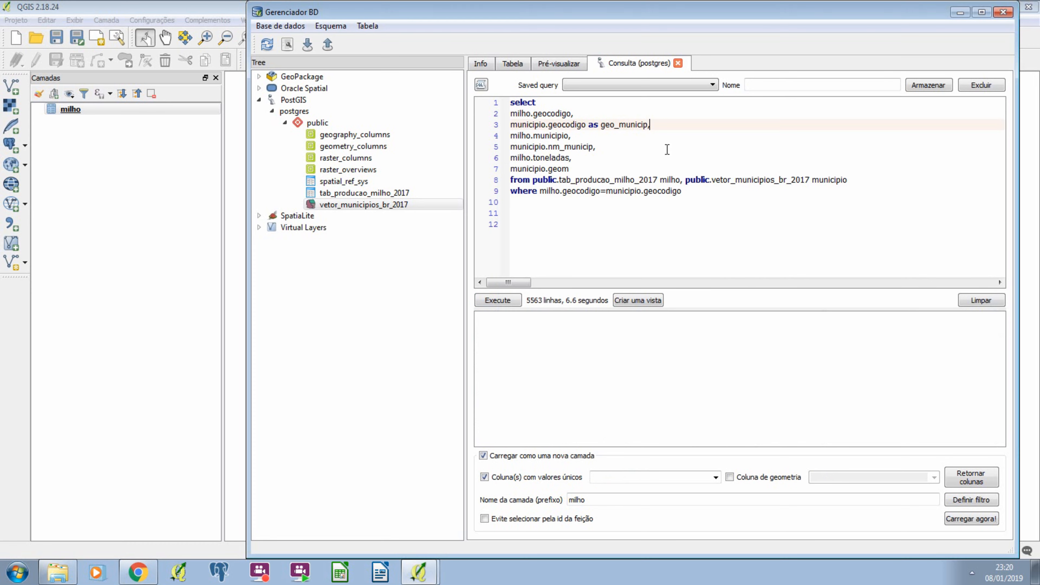
left_click(487, 301)
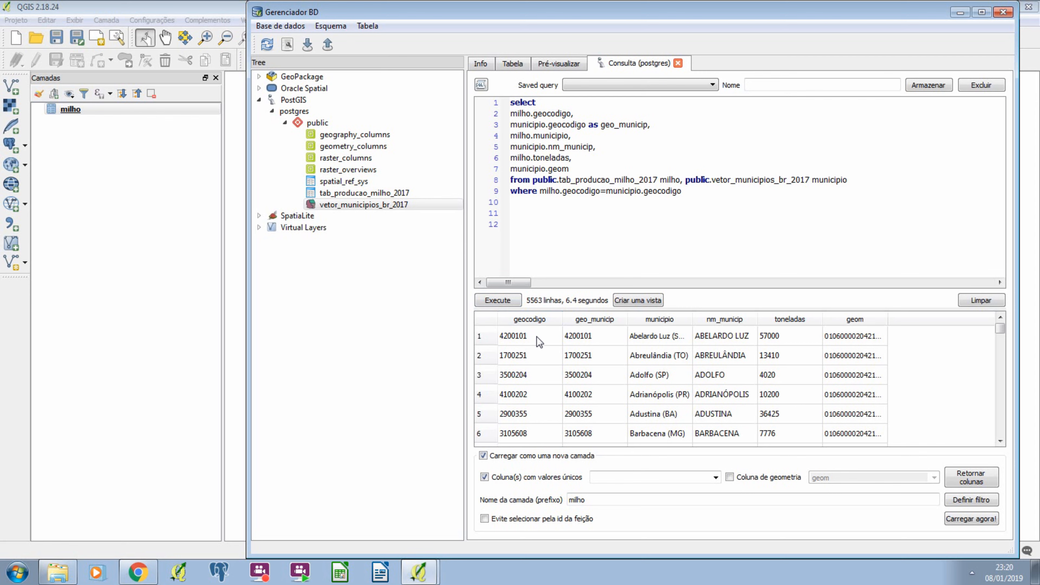
Review the tab_producao_milho_2017 and vetor_municipios_br_2017 tables in the database tree and the full text of the join query
left_click(364, 195)
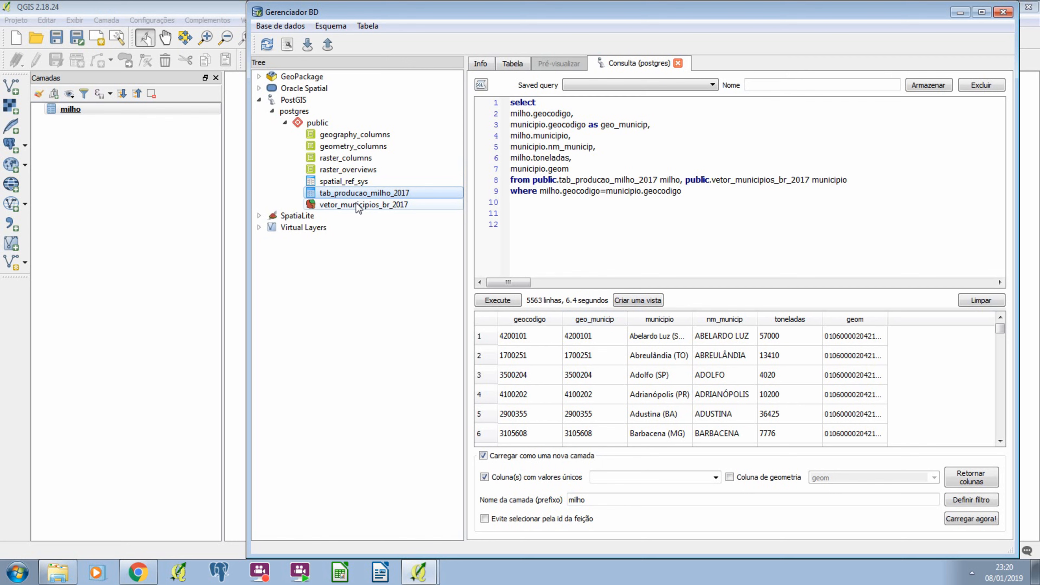
left_click(369, 205)
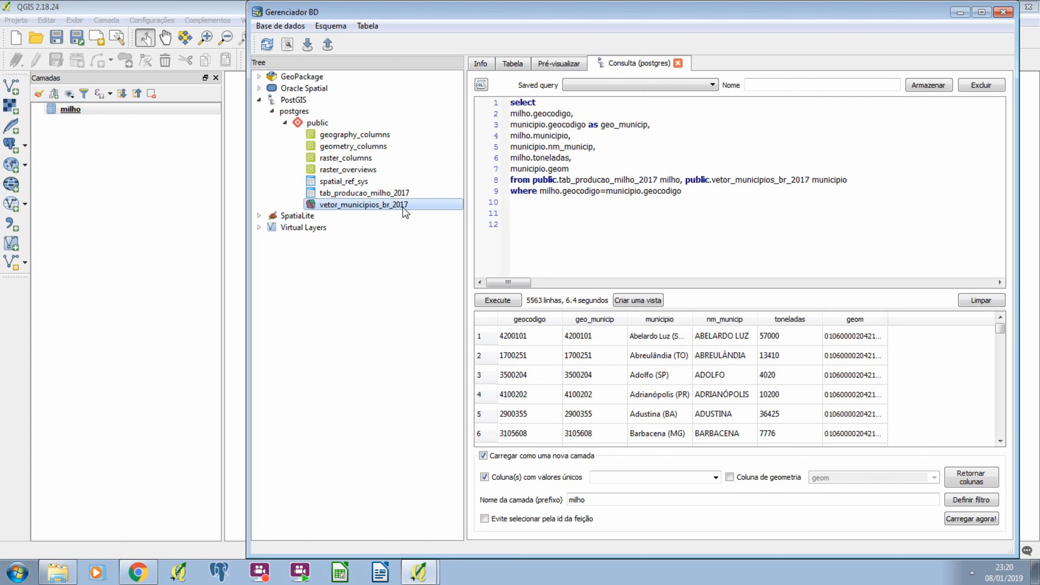
left_click(545, 212)
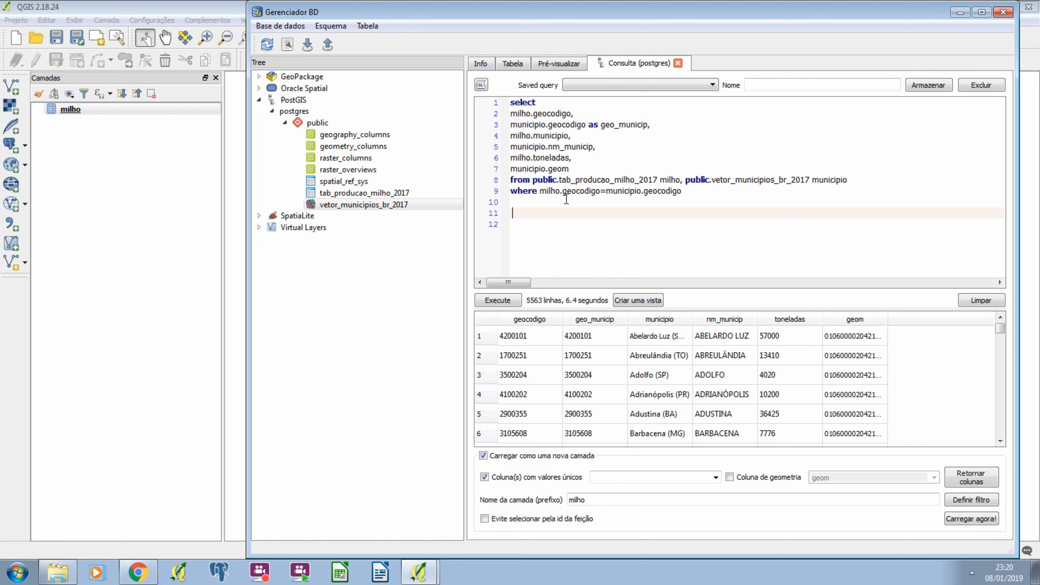
left_click_drag(682, 191, 509, 103)
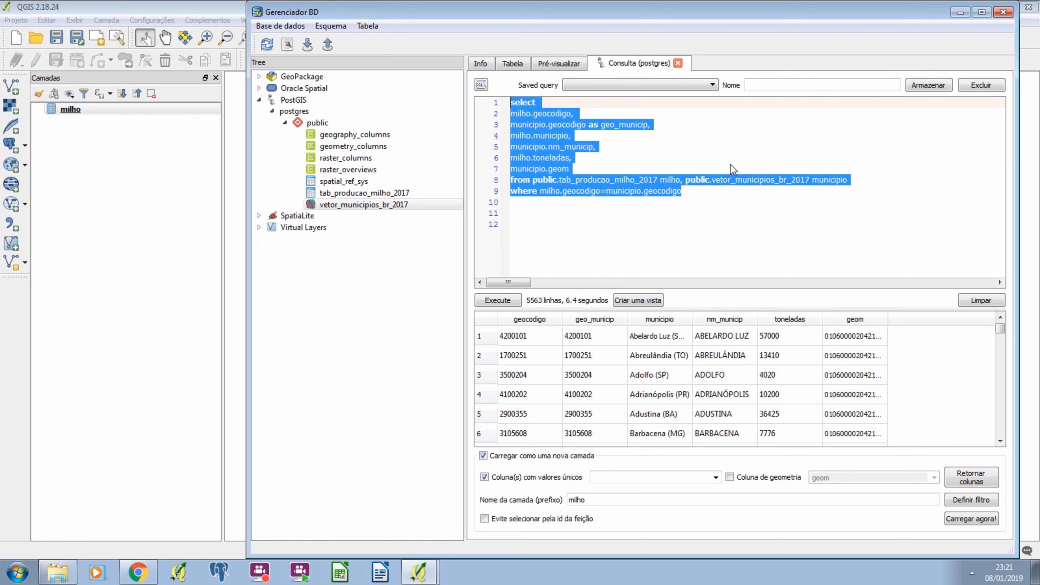
left_click(770, 215)
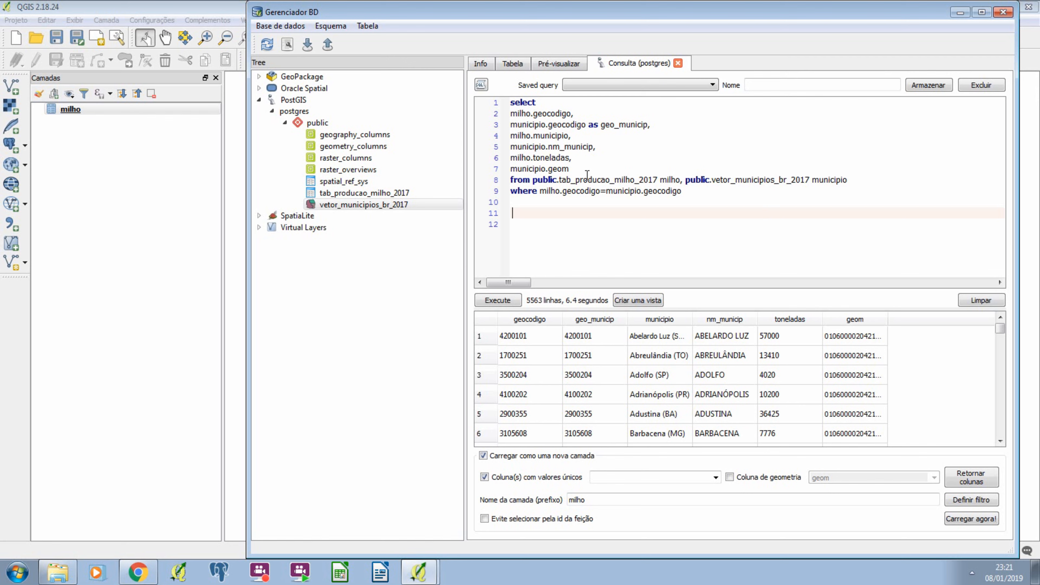
Remove the municipio.geocodigo as geo_municip line from the select list, and execute the join query again
left_click(628, 147)
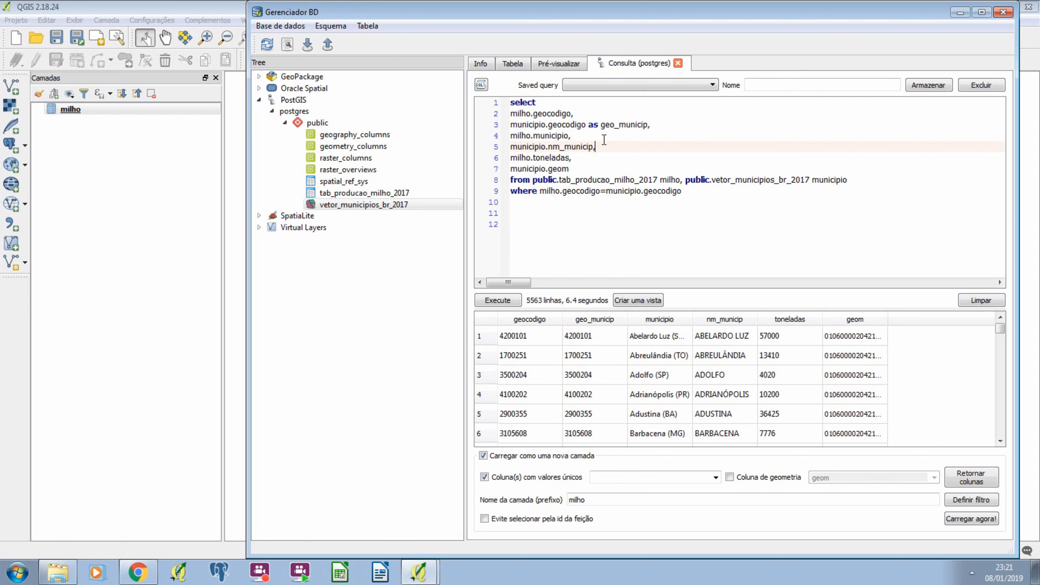
left_click_drag(651, 125, 512, 125)
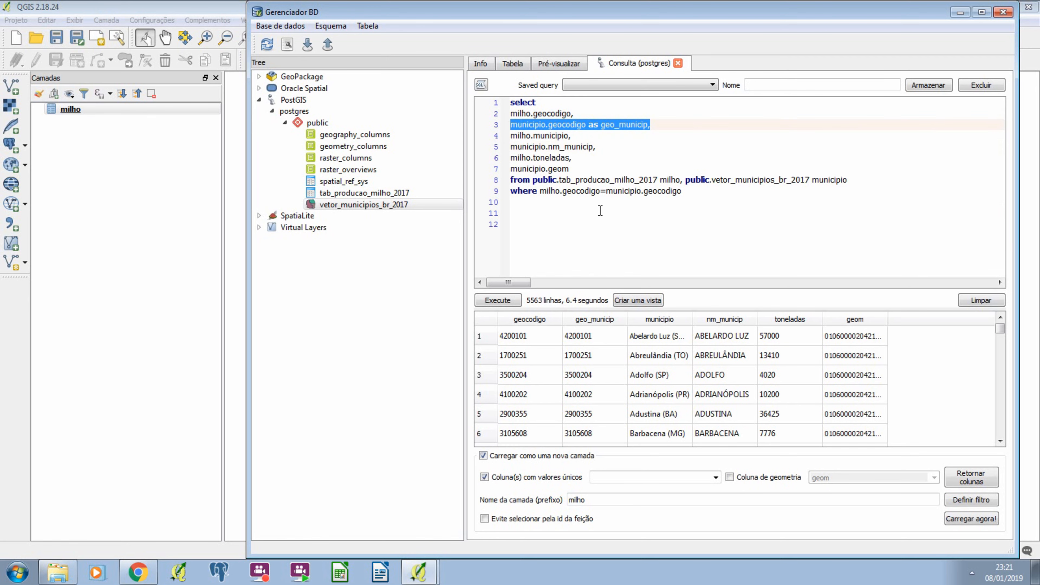
key("BackSpace")
key("BackSpace")
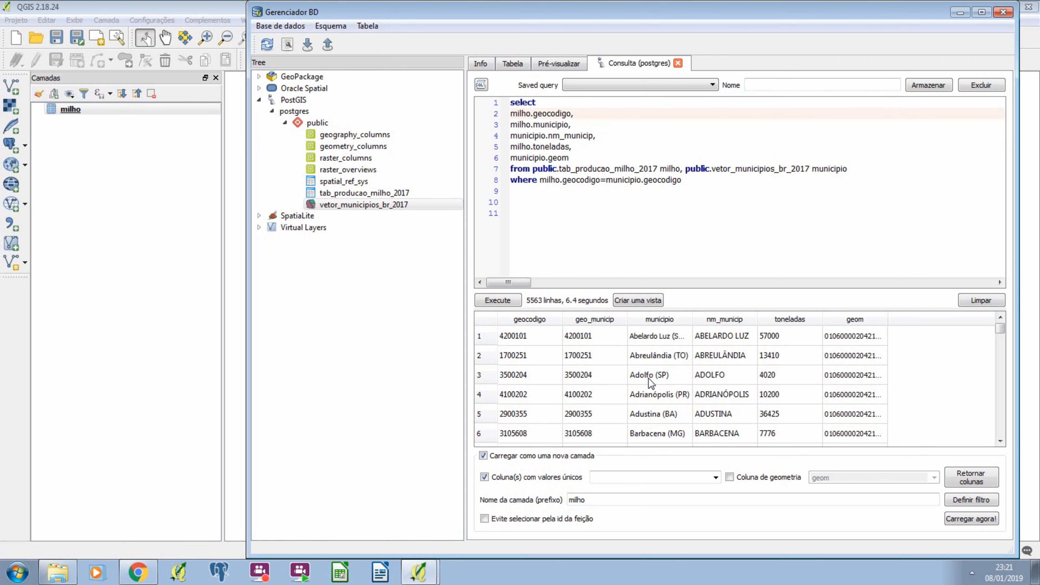
scroll(639, 406, "down", 16)
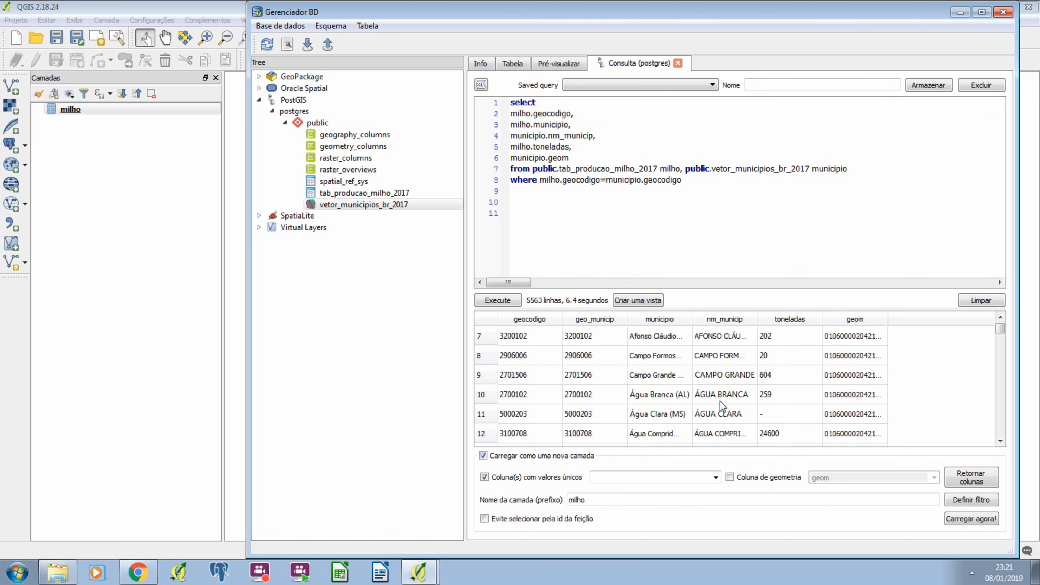
scroll(717, 396, "down", 20)
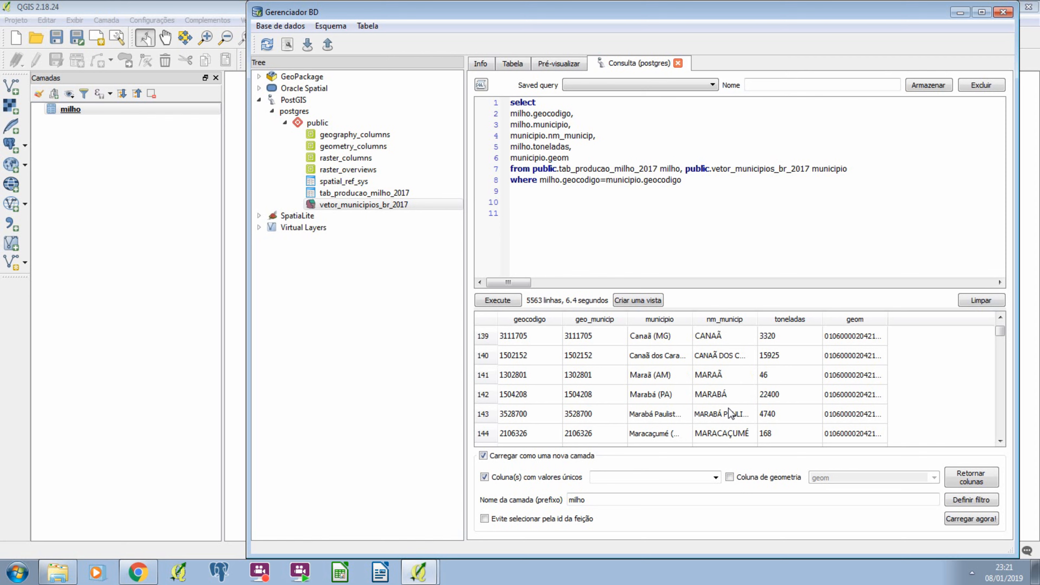
scroll(727, 412, "down", 20)
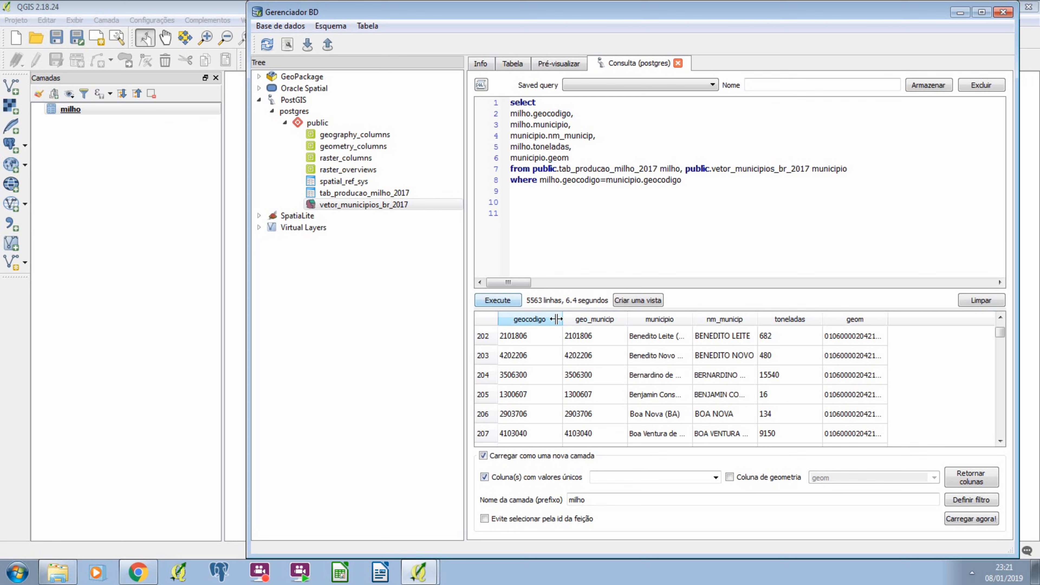
left_click(507, 300)
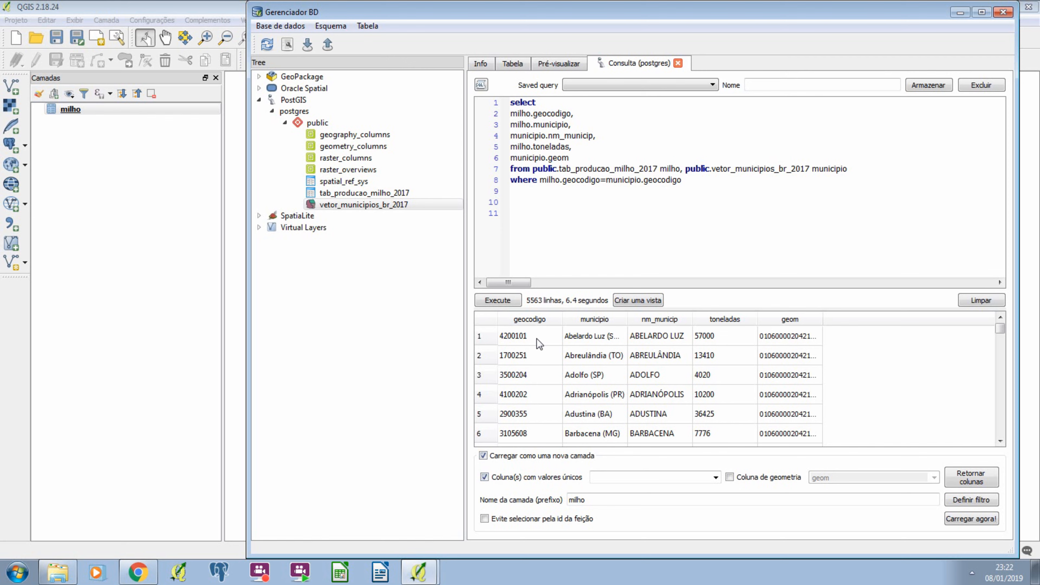
Set geocodigo as the unique values column and enable geom as the geometry column for the new layer
left_click(715, 478)
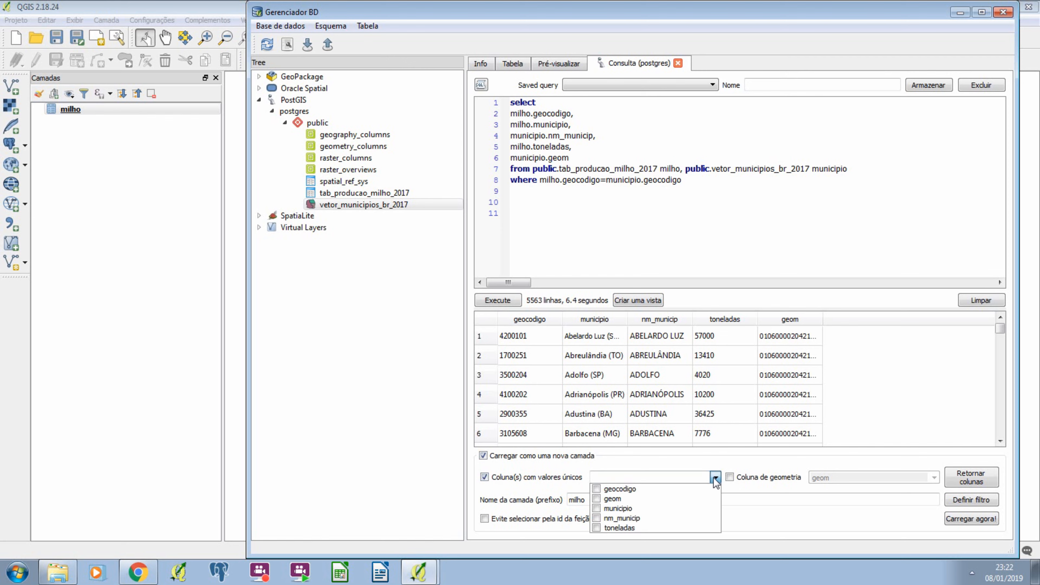
left_click(603, 489)
left_click(780, 467)
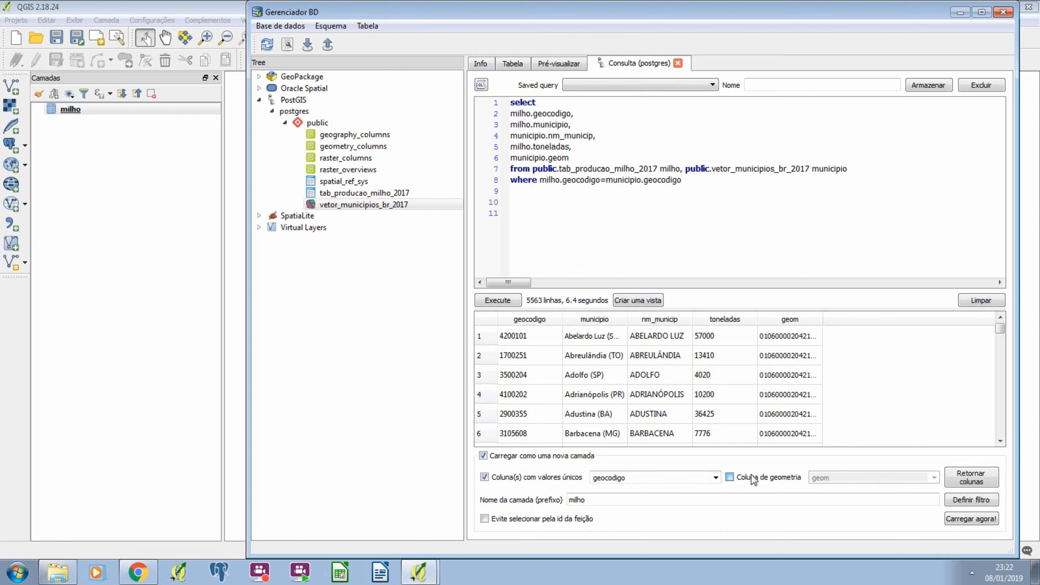
left_click(751, 474)
Name the new layer Milho (t), load it into the project and return to the map
double_click(608, 495)
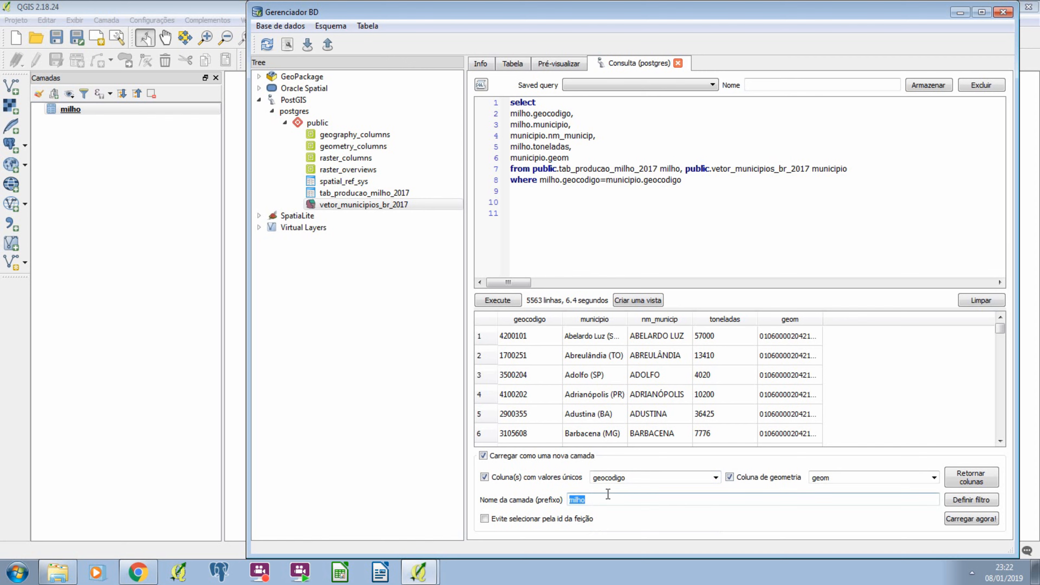
type("Produção de Milho nos m")
key("BackSpace")
key("BackSpace")
key("BackSpace")
key("BackSpace")
key("BackSpace")
key("BackSpace")
key("BackSpace")
key("BackSpace")
key("BackSpace")
key("BackSpace")
key("BackSpace")
key("BackSpace")
key("BackSpace")
key("BackSpace")
key("BackSpace")
key("BackSpace")
key("BackSpace")
key("BackSpace")
key("BackSpace")
key("BackSpace")
key("BackSpace")
key("BackSpace")
key("BackSpace")
type("Milho (t")
left_click(970, 517)
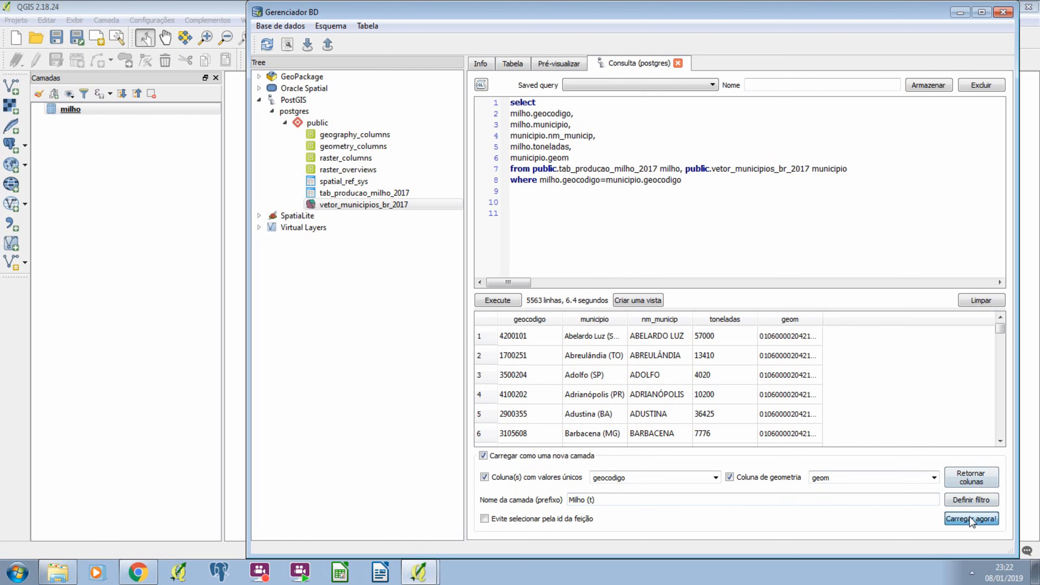
left_click(958, 12)
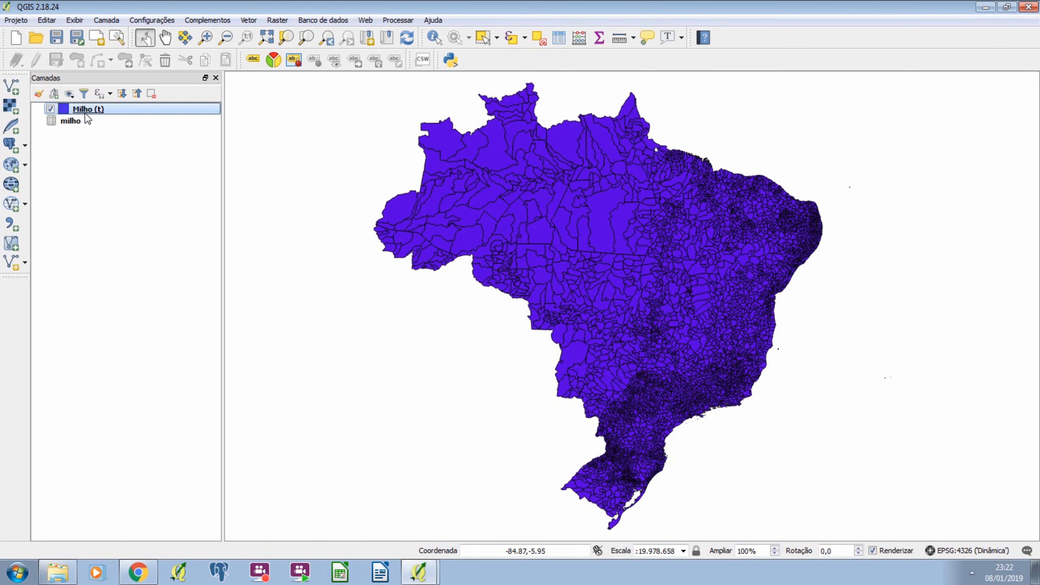
Check the join query behind the Milho (t) layer in the database manager, and return to the map
right_click(94, 109)
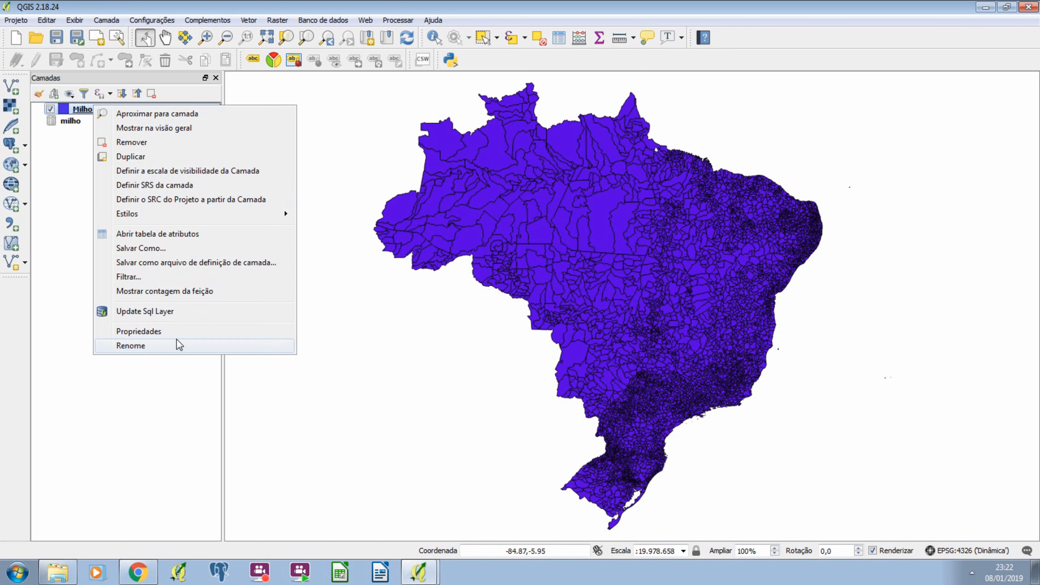
left_click(273, 363)
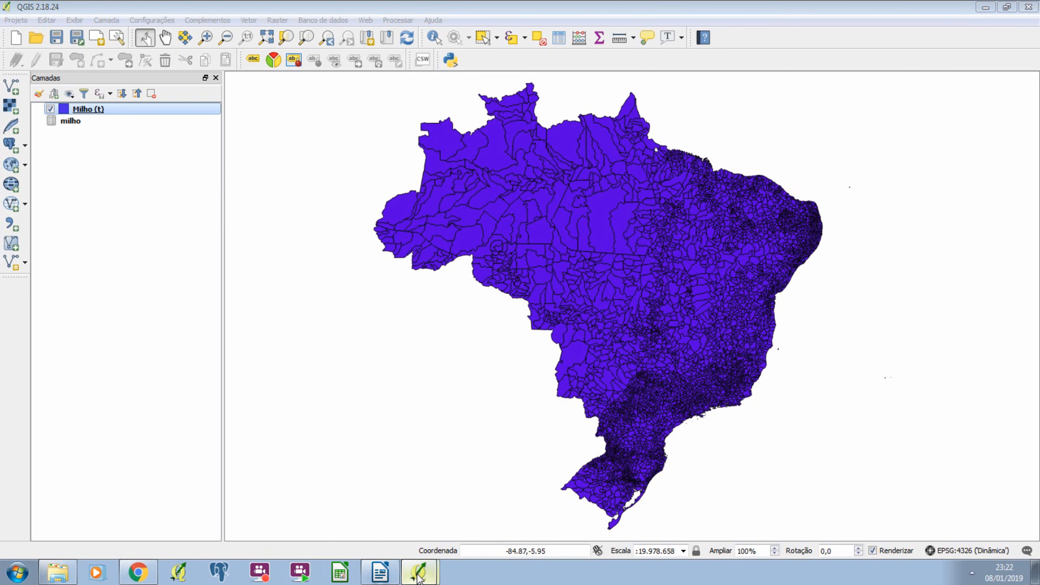
left_click(419, 571)
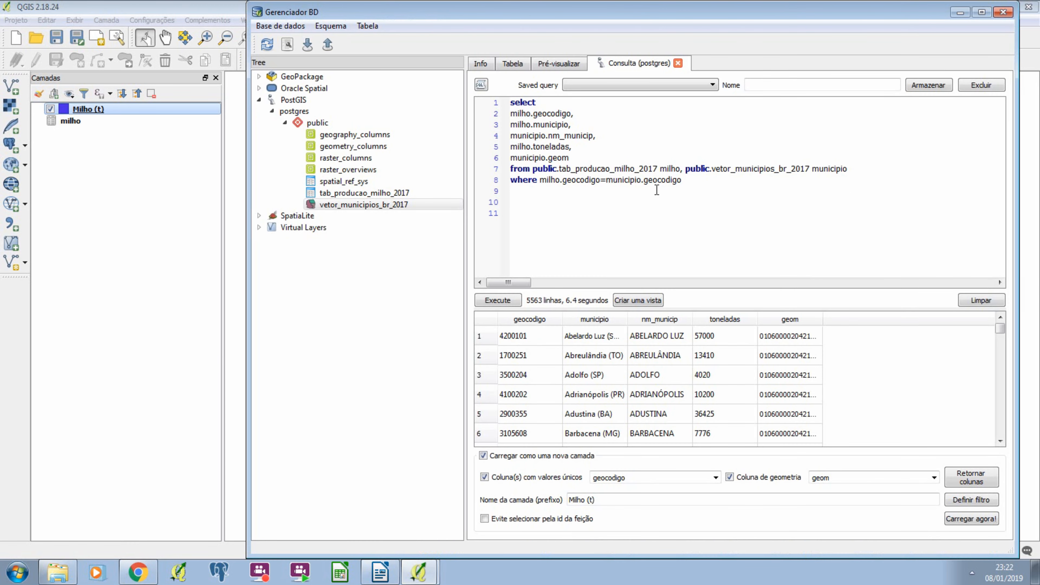
left_click(957, 16)
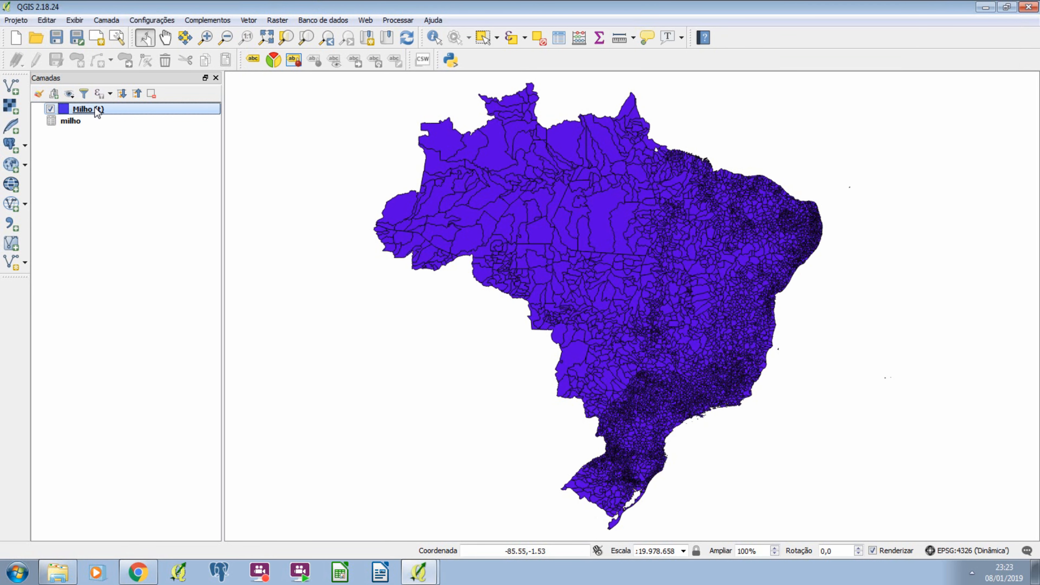
Open the attribute table of the milho layer and examine its geocodigo, municipio and toneladas columns
left_click(88, 121)
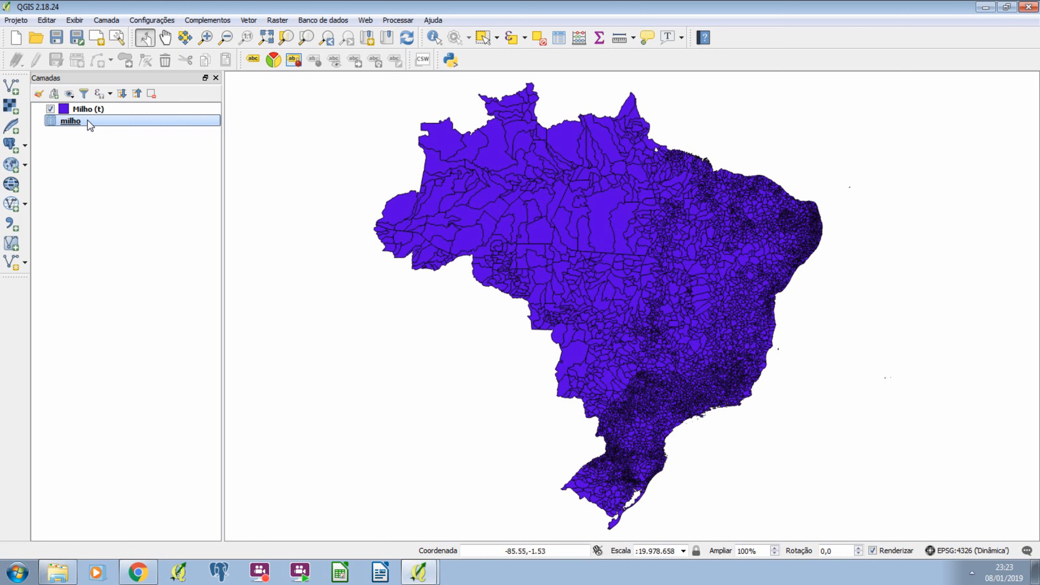
right_click(88, 121)
left_click(159, 202)
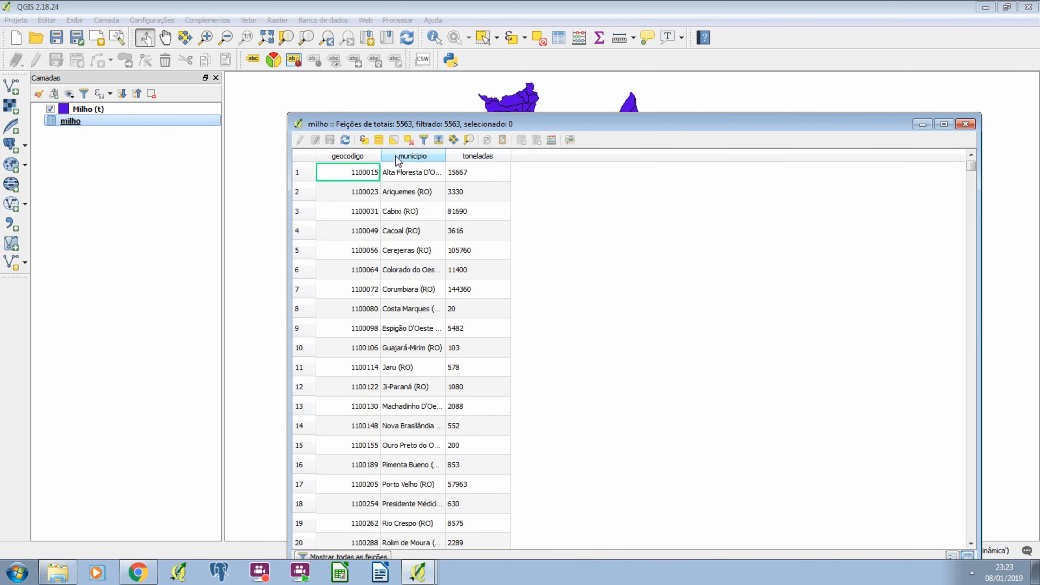
left_click(413, 156)
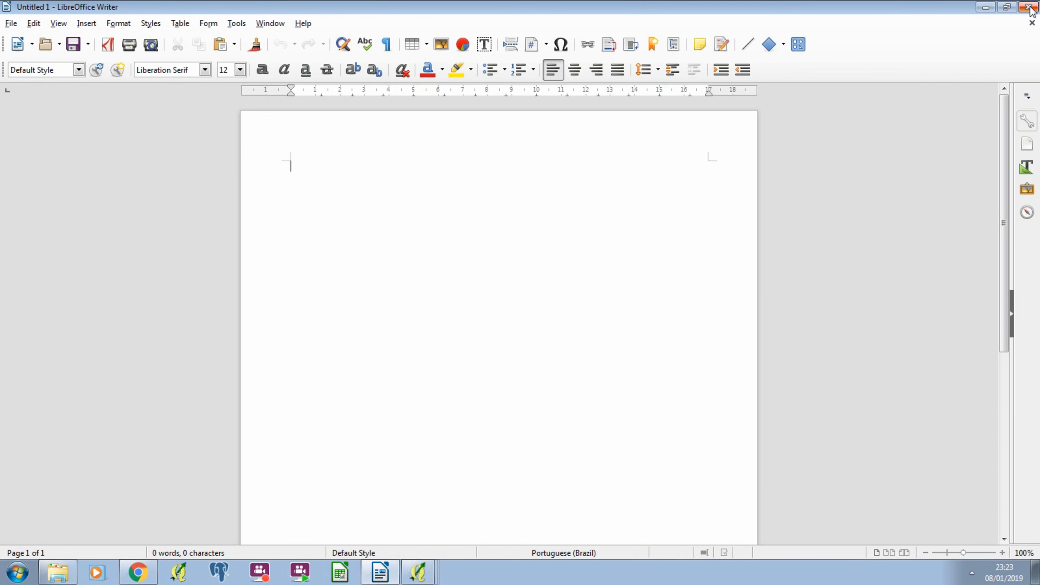
Dismiss the blank Writer document, look over the milho attribute table again and close it
double_click(885, 12)
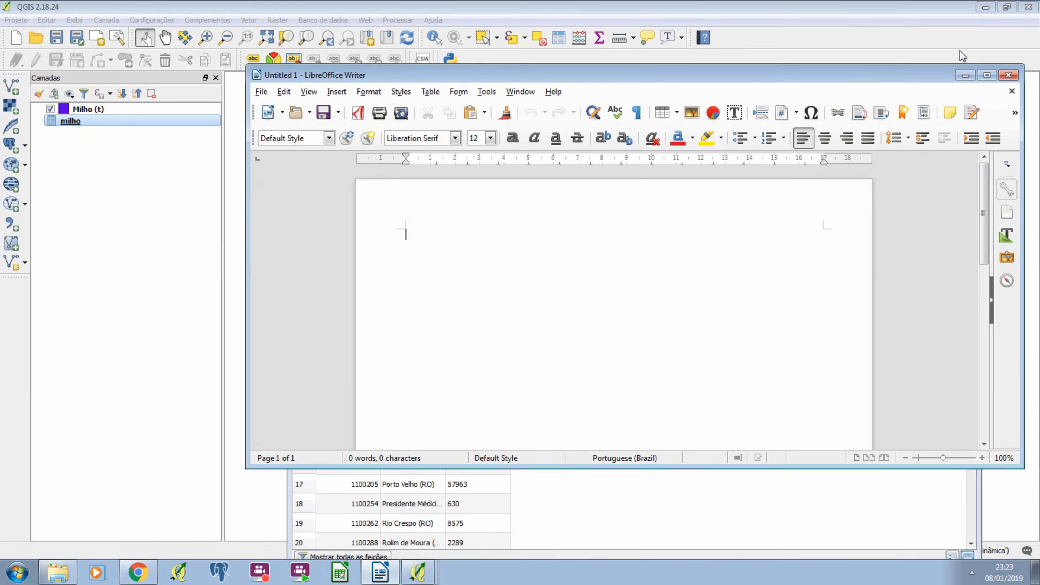
left_click(1005, 75)
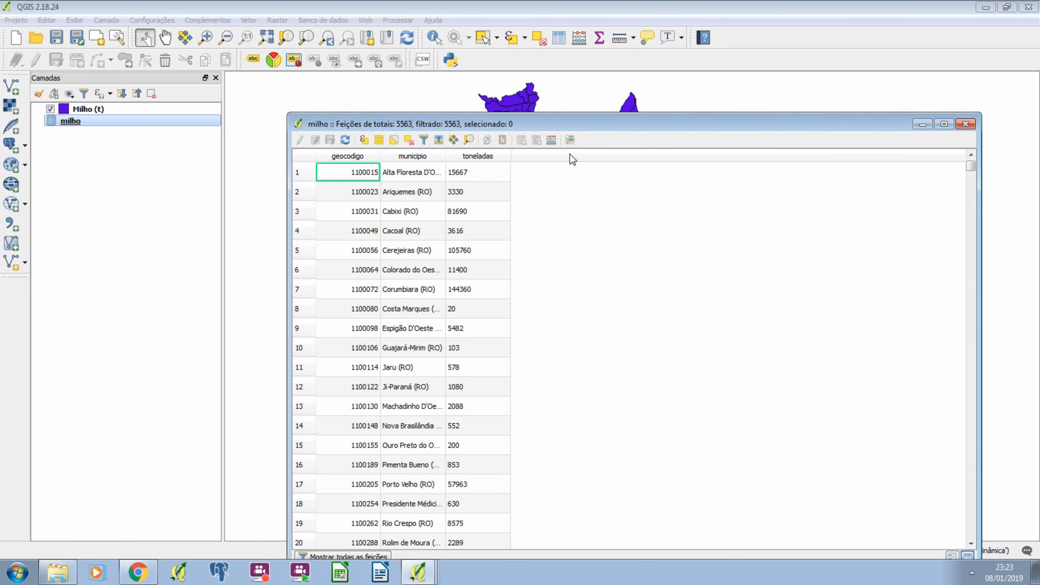
left_click_drag(544, 123, 496, 59)
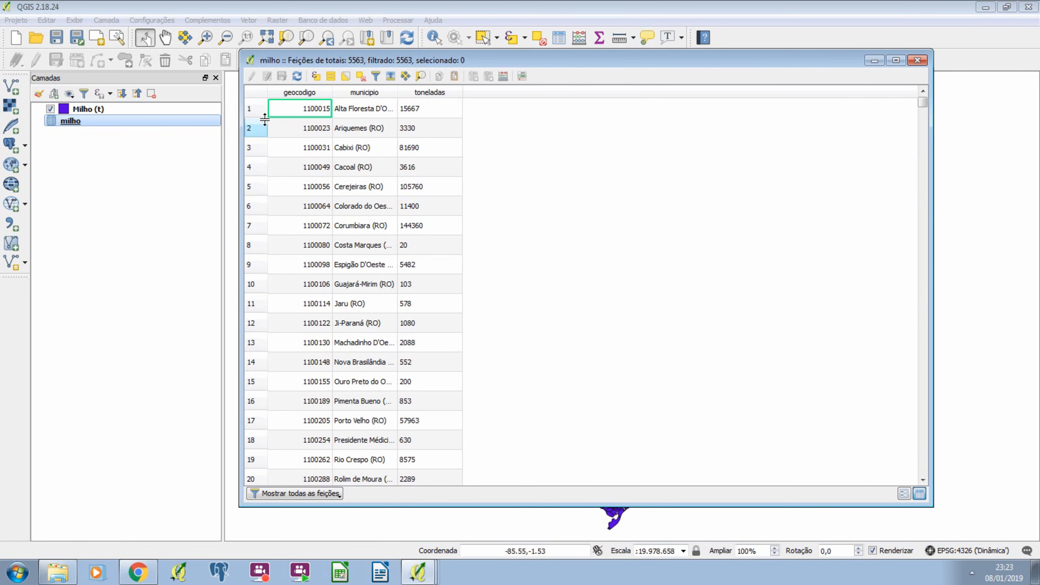
left_click_drag(344, 60, 358, 106)
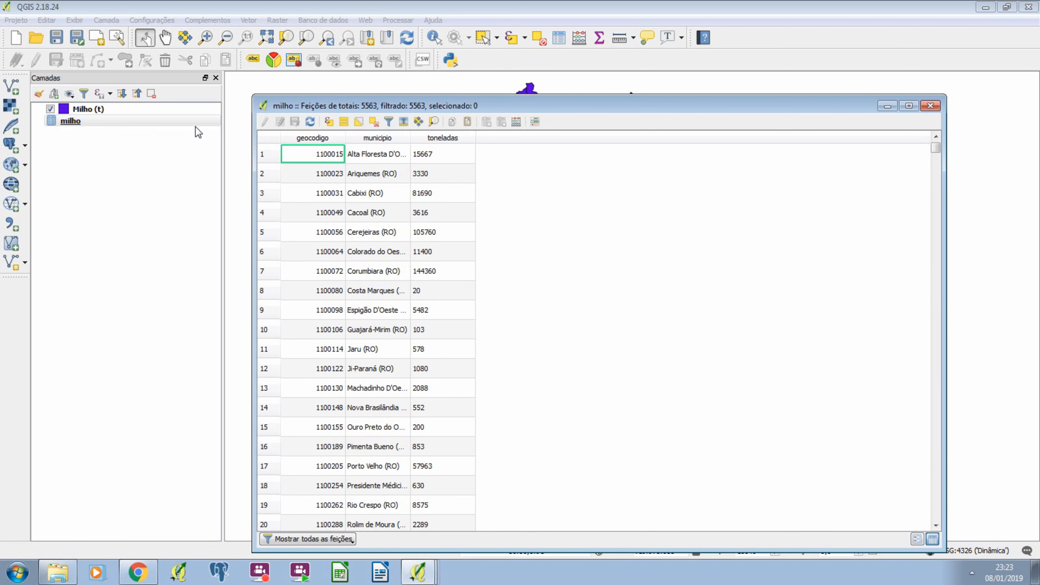
left_click(931, 105)
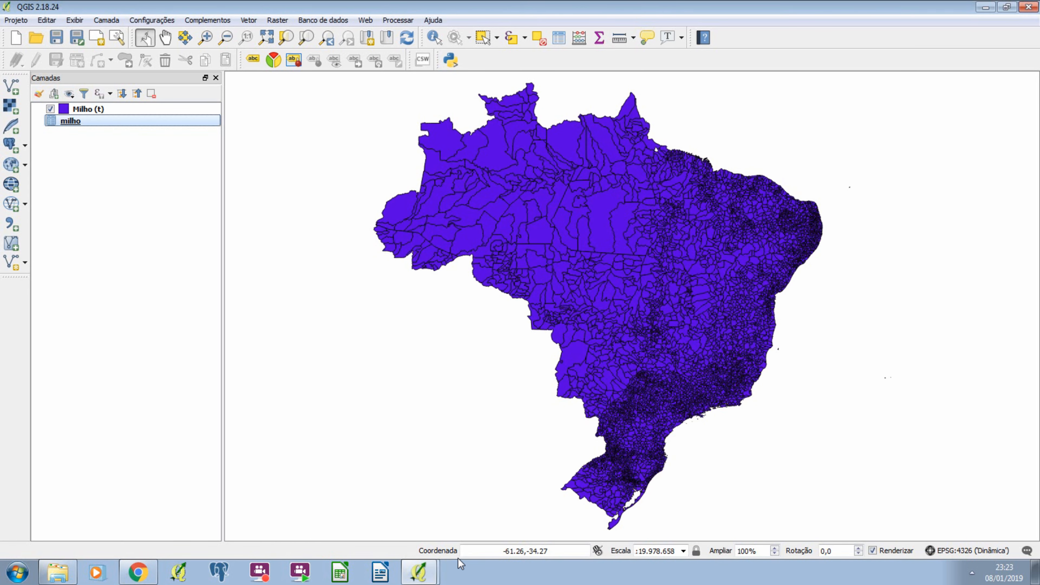
Review the join query in the database manager, including its source tables in the from clause, and return to the map
left_click(418, 572)
left_click(430, 549)
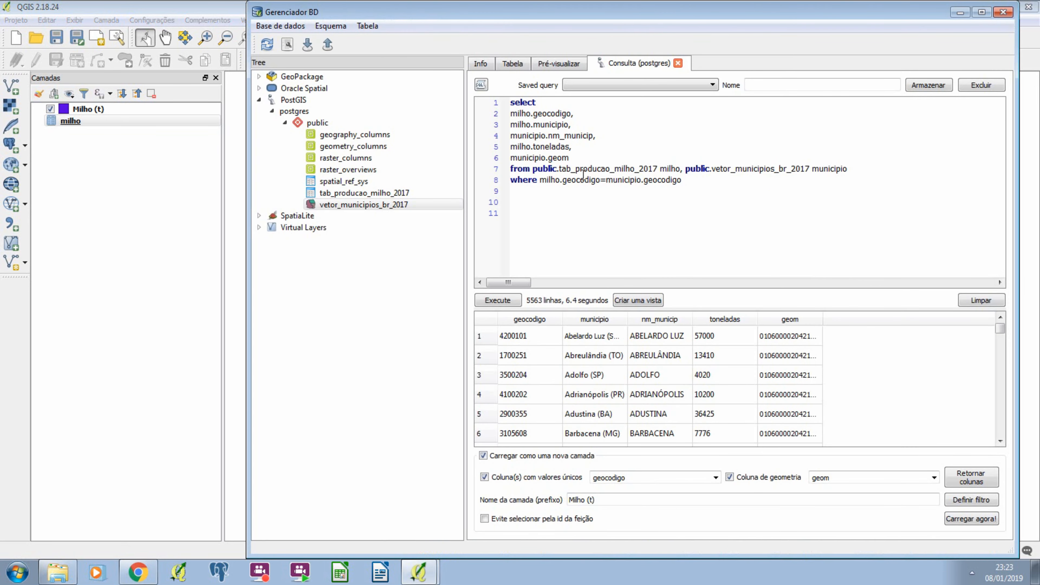
mouse_move(701, 181)
left_mouse_down()
mouse_move(514, 119)
mouse_move(514, 96)
left_mouse_up()
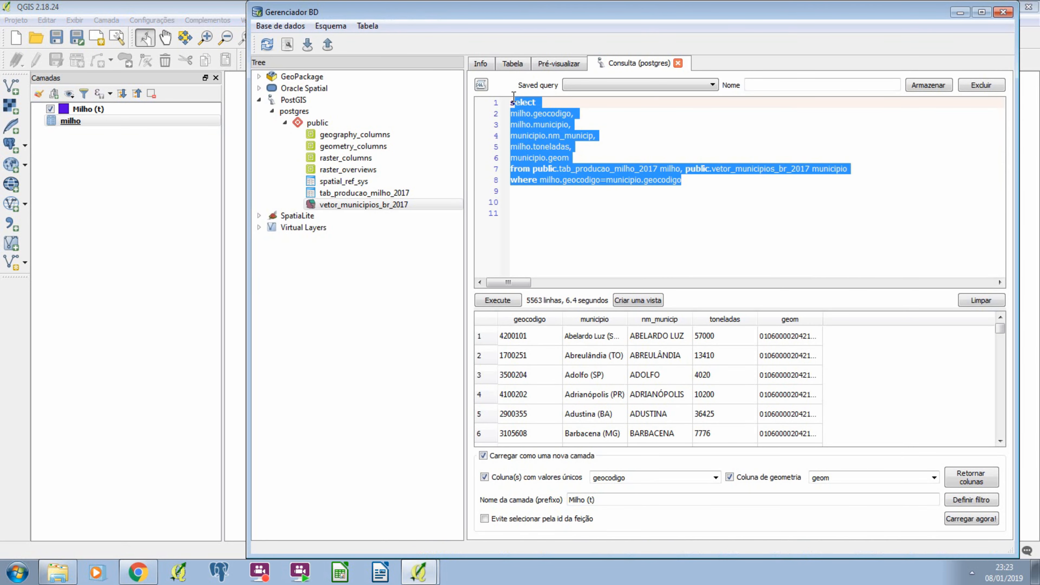
left_click(558, 144)
left_click_drag(531, 169, 860, 169)
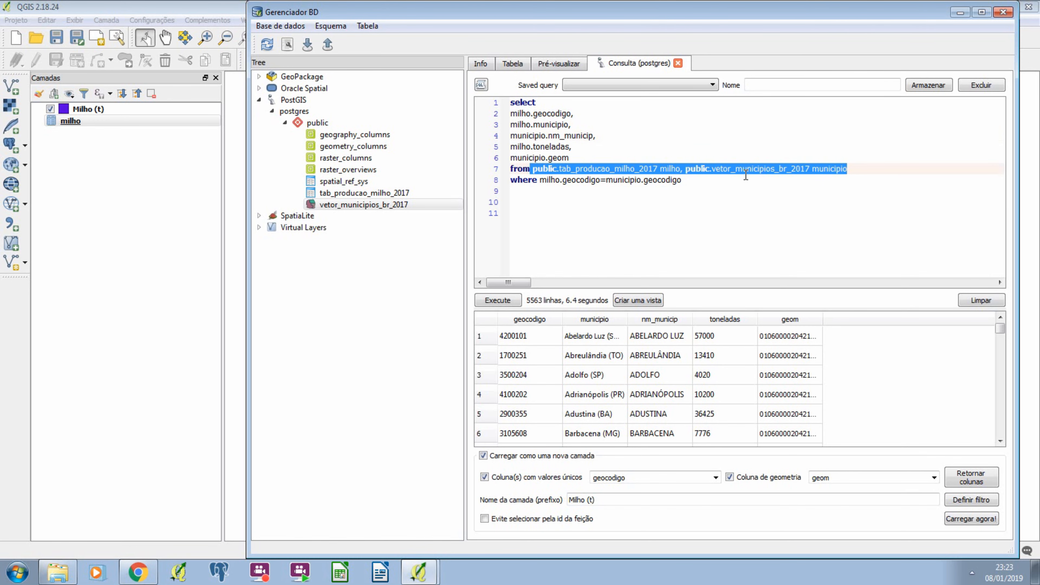
left_click(244, 12)
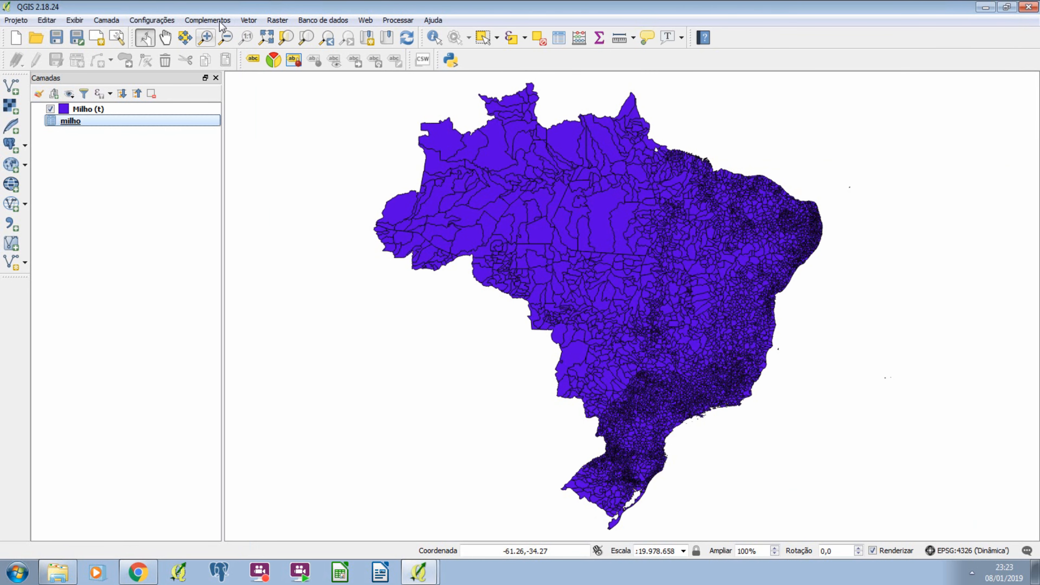
Open the attribute table of the Milho (t) layer, examine its joined columns and close it
left_click(134, 108)
right_click(133, 108)
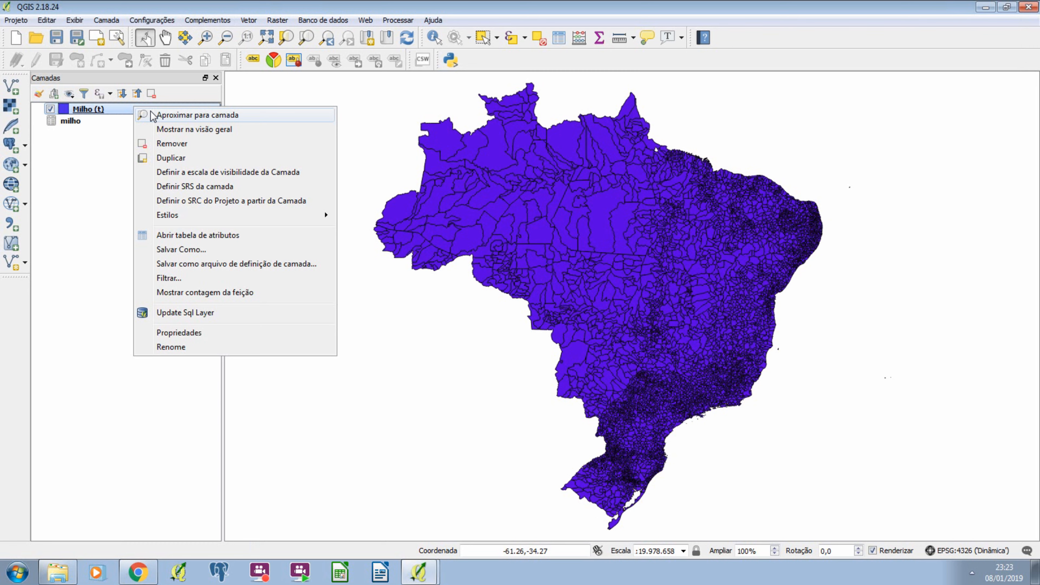
left_click(210, 236)
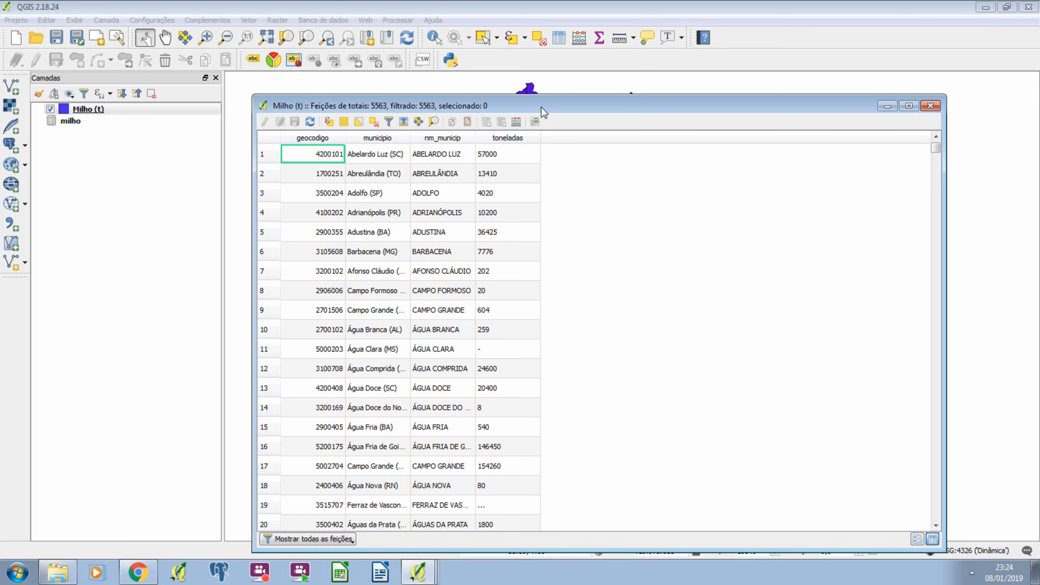
left_click_drag(543, 112, 575, 135)
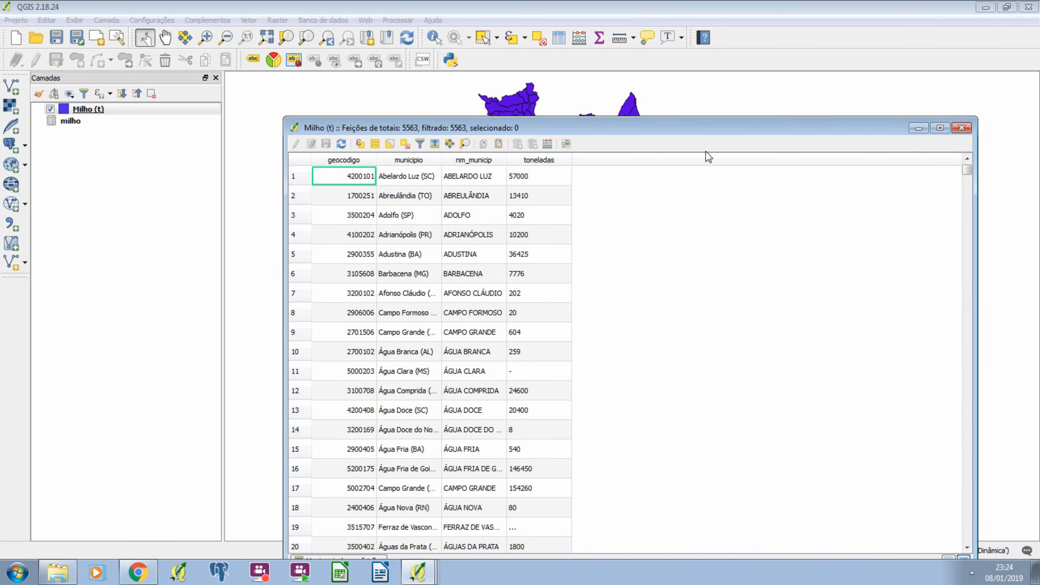
left_click(962, 128)
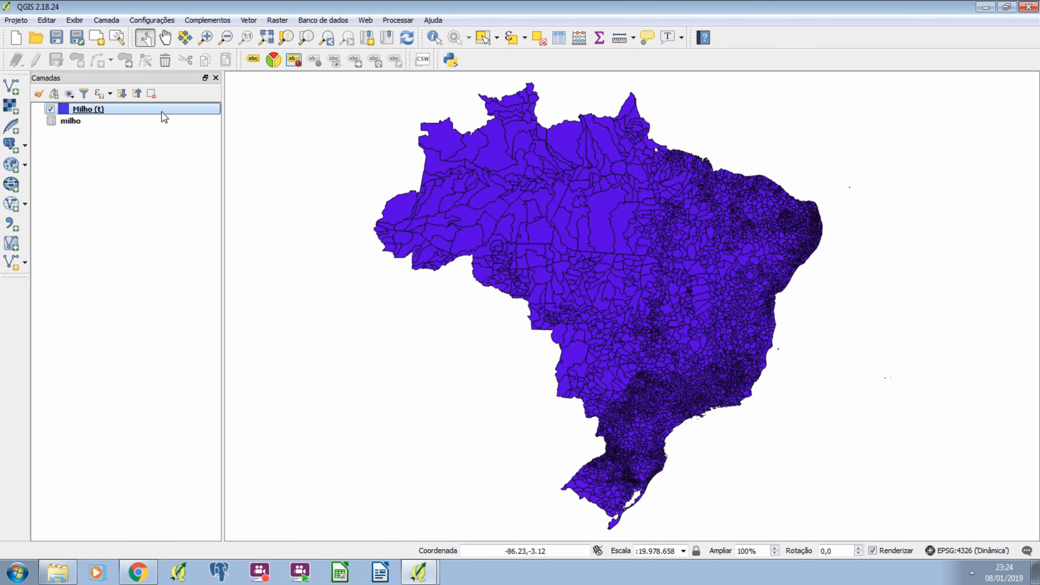
Try to style the Milho (t) layer as Graduado by choosing a column, and close the layer properties without applying
mouse_move(162, 110)
double_click(161, 109)
left_click(256, 132)
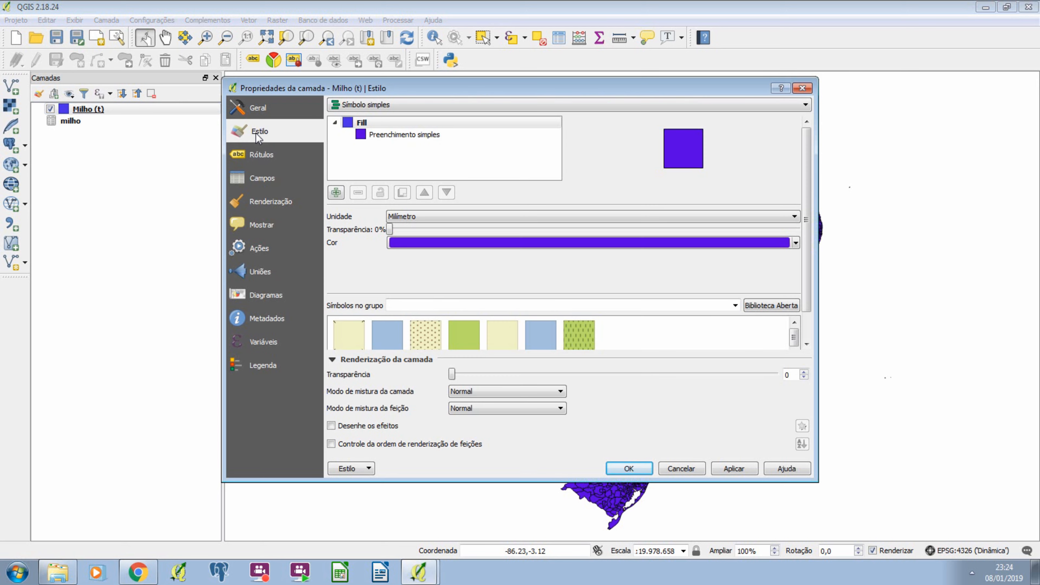
left_click(450, 105)
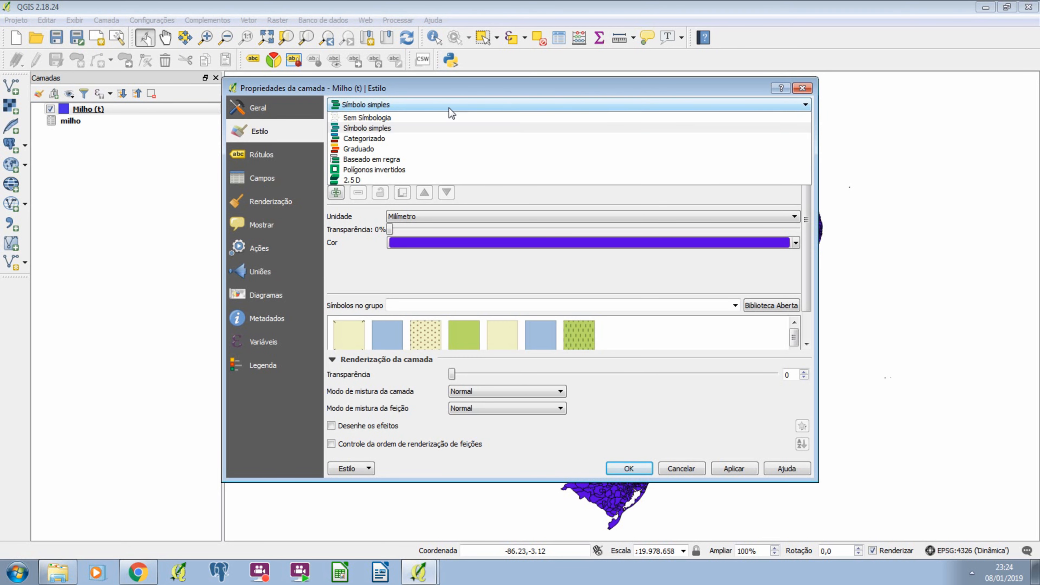
left_click(415, 149)
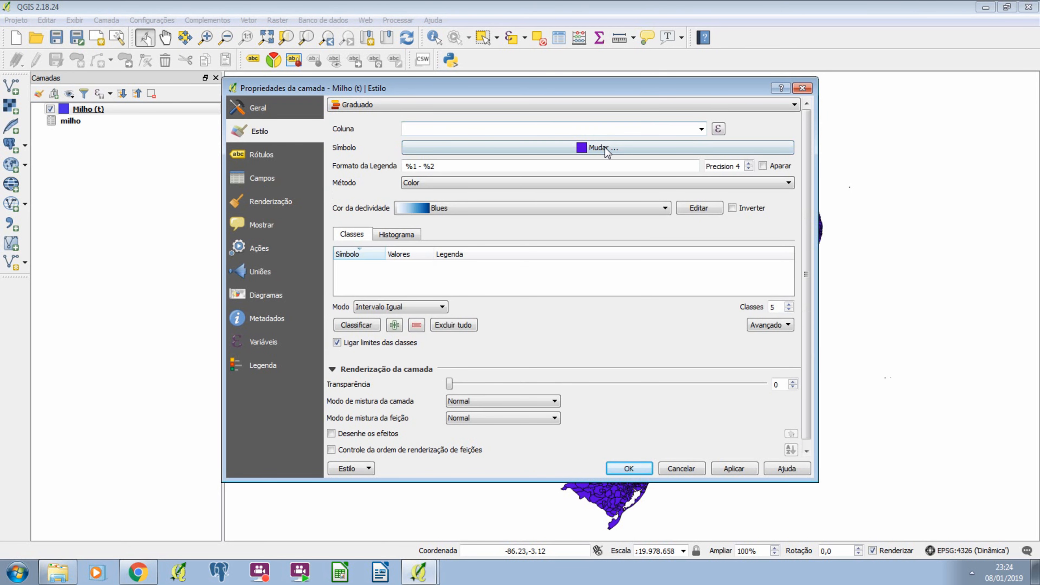
left_click(700, 129)
left_click(700, 130)
left_click(801, 88)
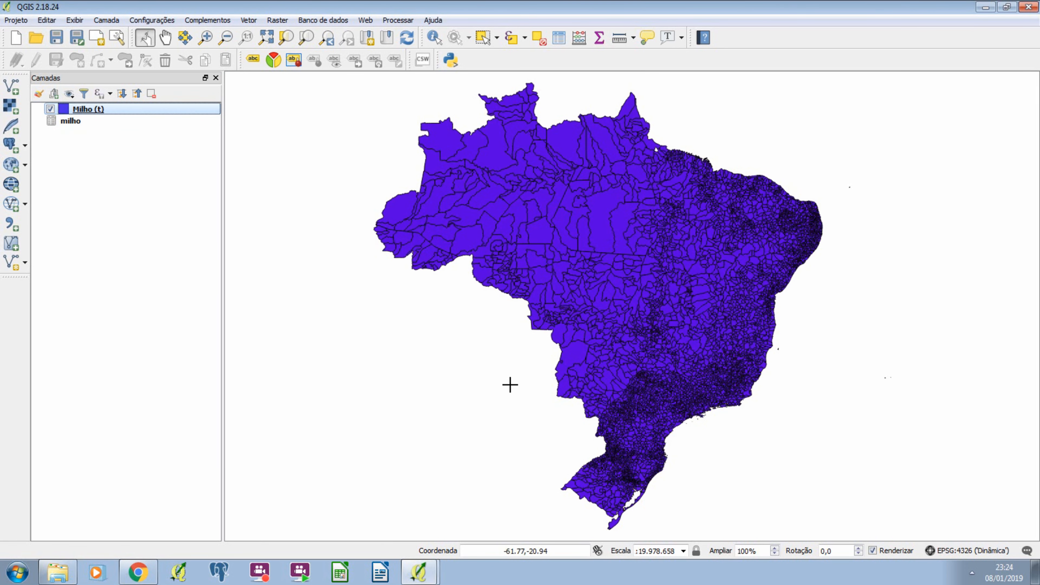
Reopen the Milho (t) attribute table, select the Água Clara (MS) record to inspect its toneladas entry, and close the table
right_click(142, 110)
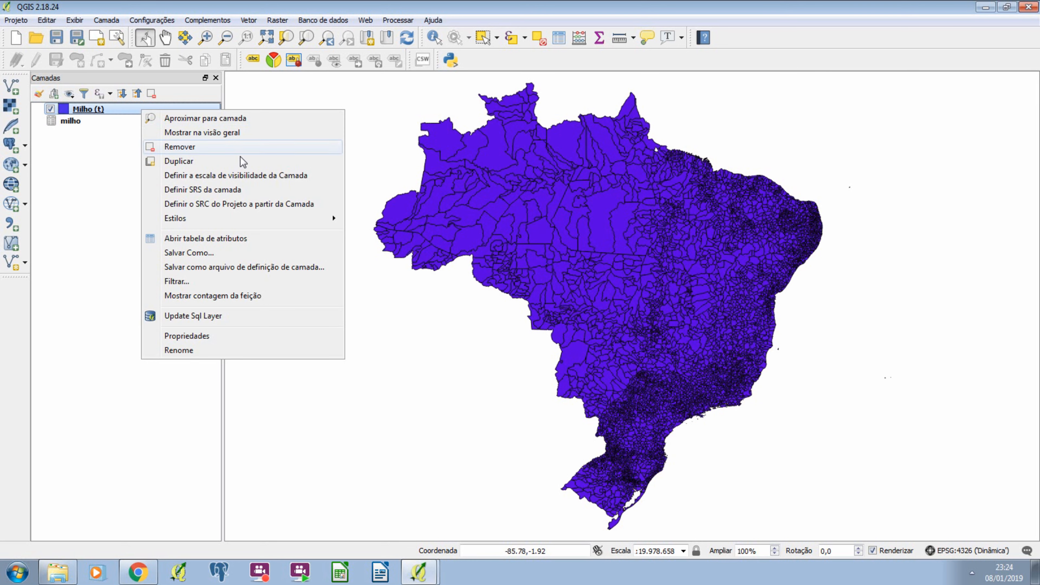
left_click(240, 238)
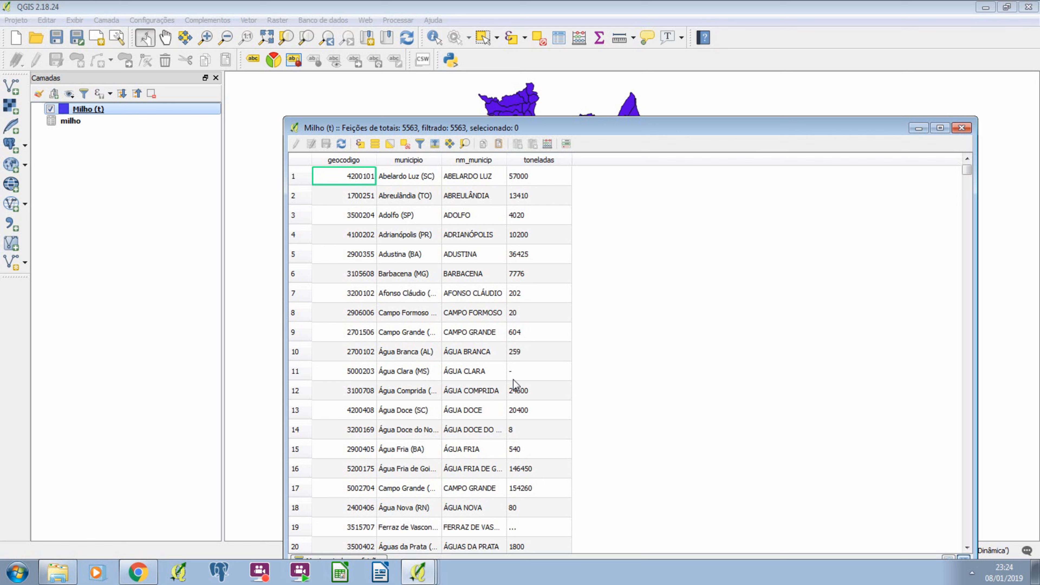
left_click(522, 371)
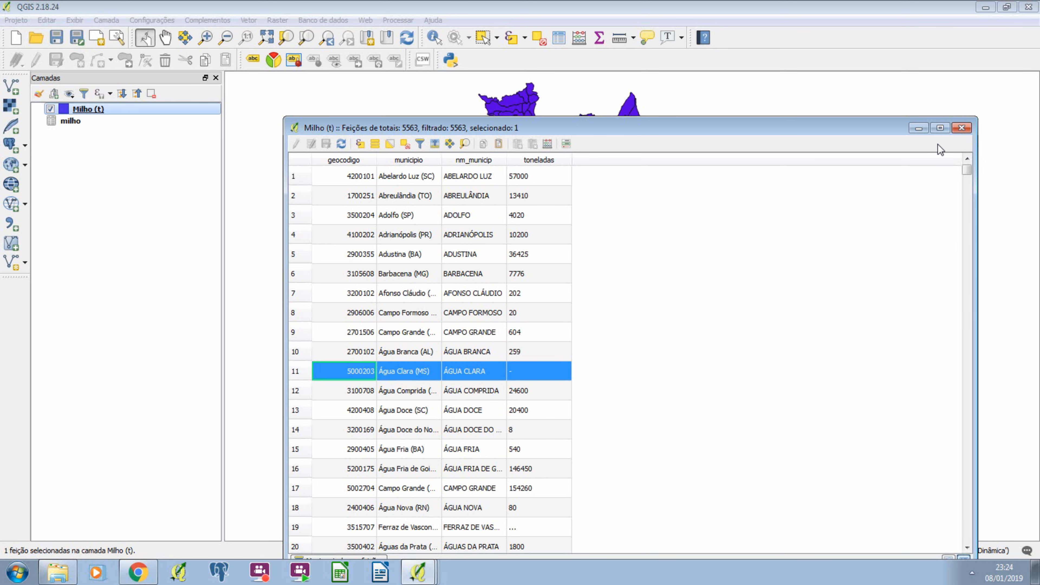
left_click(961, 129)
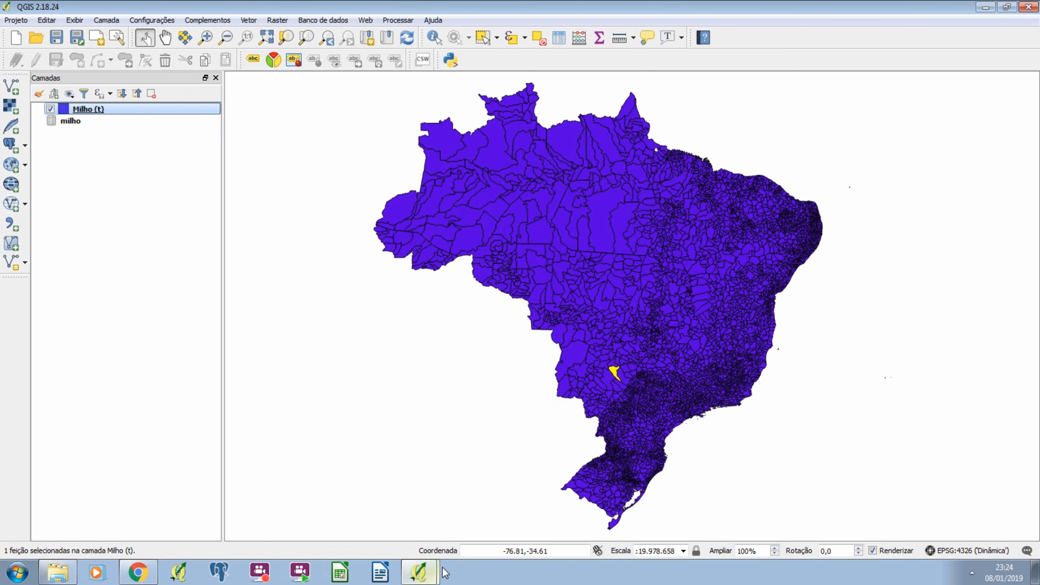
Return to the database manager and check the field type of toneladas in the tab_producao_milho_2017 table information
left_click(428, 572)
left_click(652, 214)
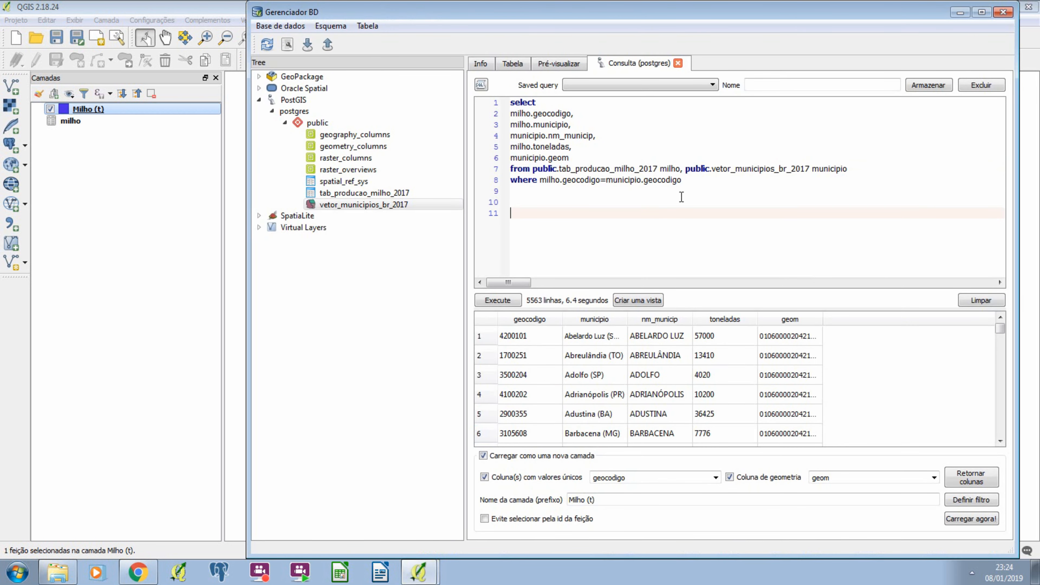
left_click_drag(681, 180, 496, 89)
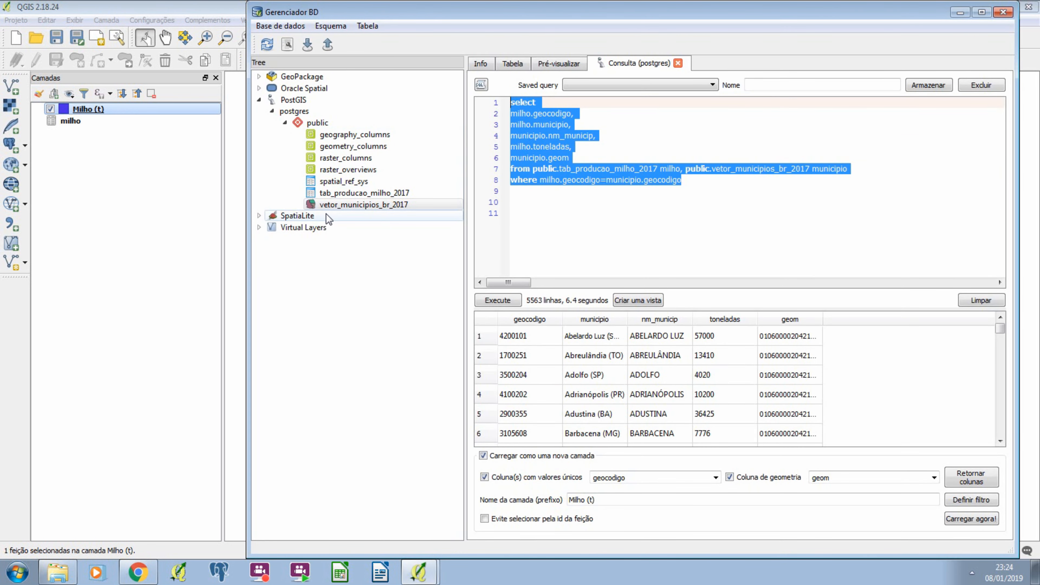
left_click(352, 193)
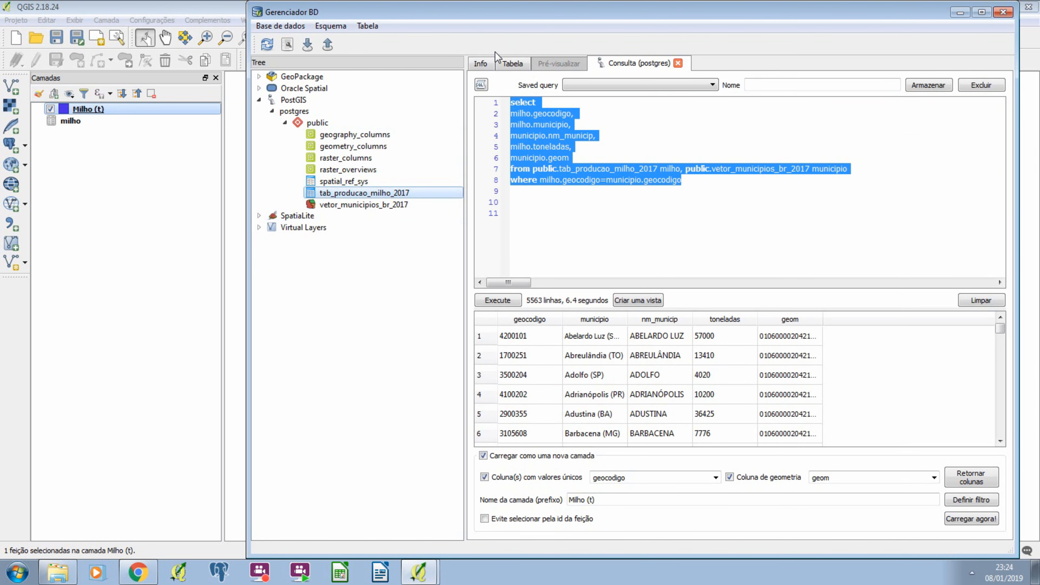
left_click(488, 62)
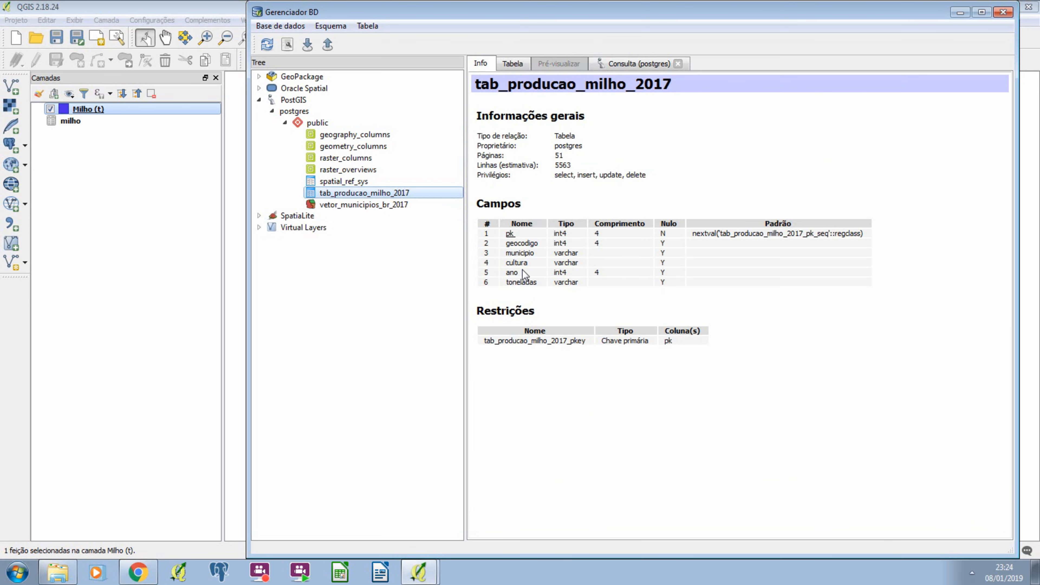
double_click(508, 282)
mouse_move(562, 283)
left_mouse_down()
mouse_move(597, 282)
mouse_move(559, 283)
left_mouse_up()
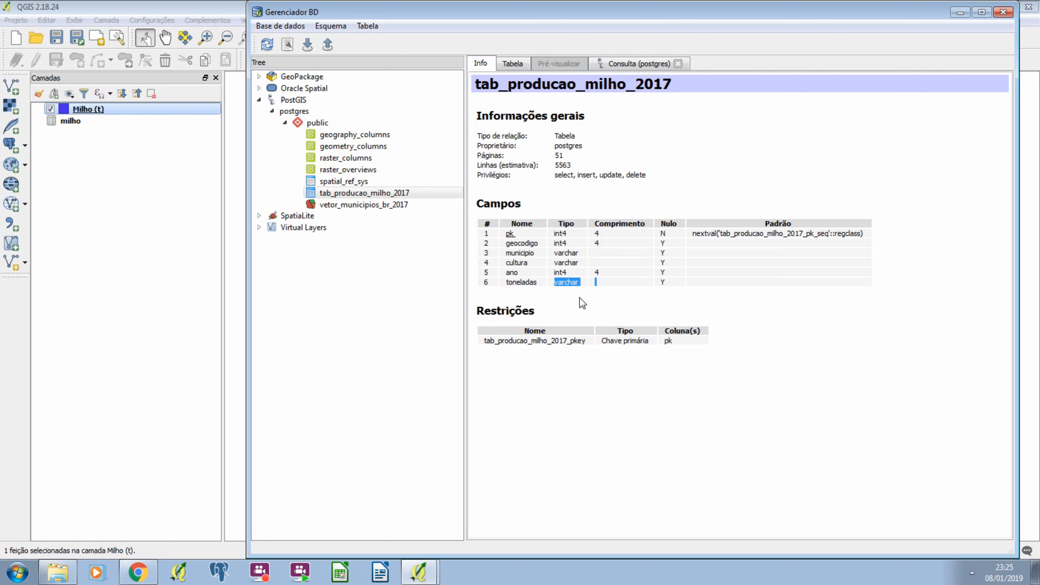
Browse the records of tab_producao_milho_2017 for non-numeric entries in the toneladas column
left_click(512, 64)
scroll(843, 287, "down", 4)
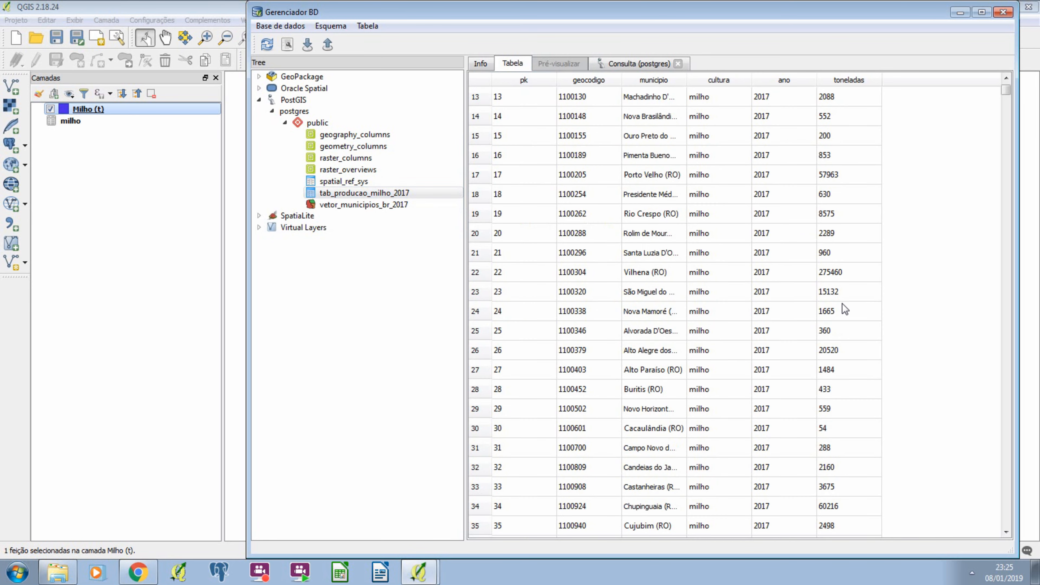
scroll(847, 295, "down", 19)
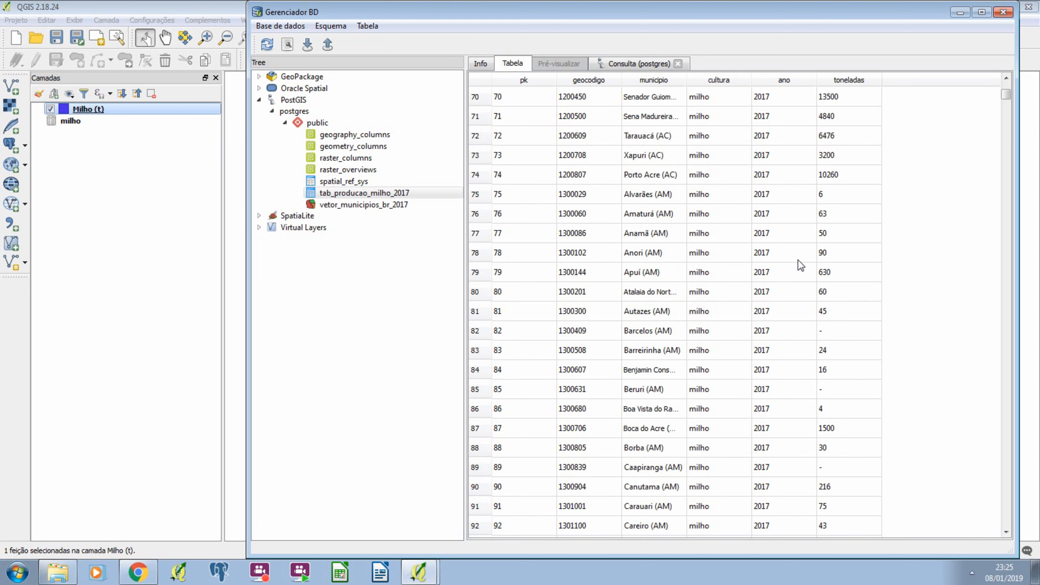
scroll(786, 246, "up", 5)
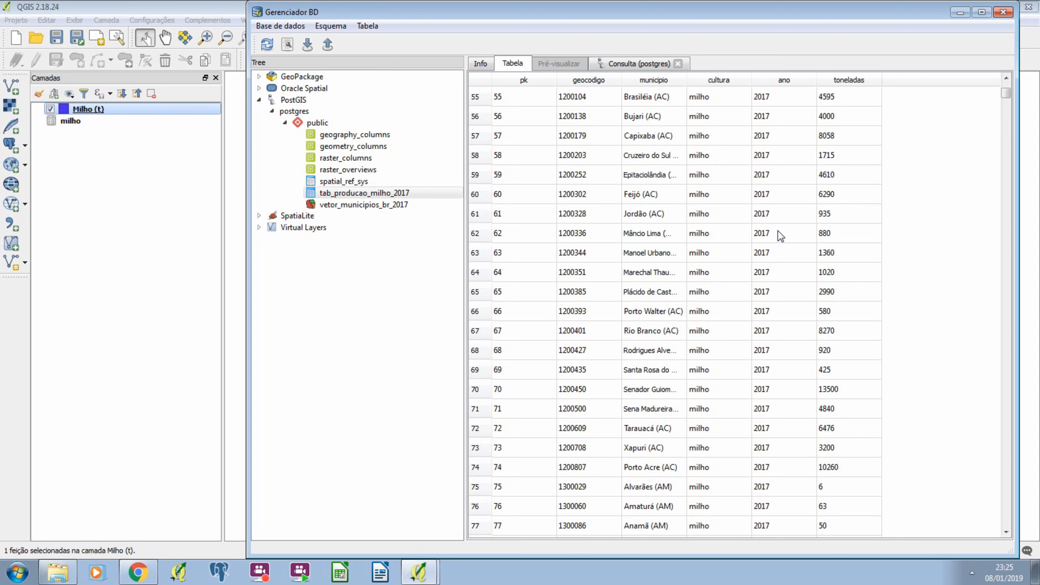
Go back to the postgres query and copy its complete SQL text
left_click(639, 64)
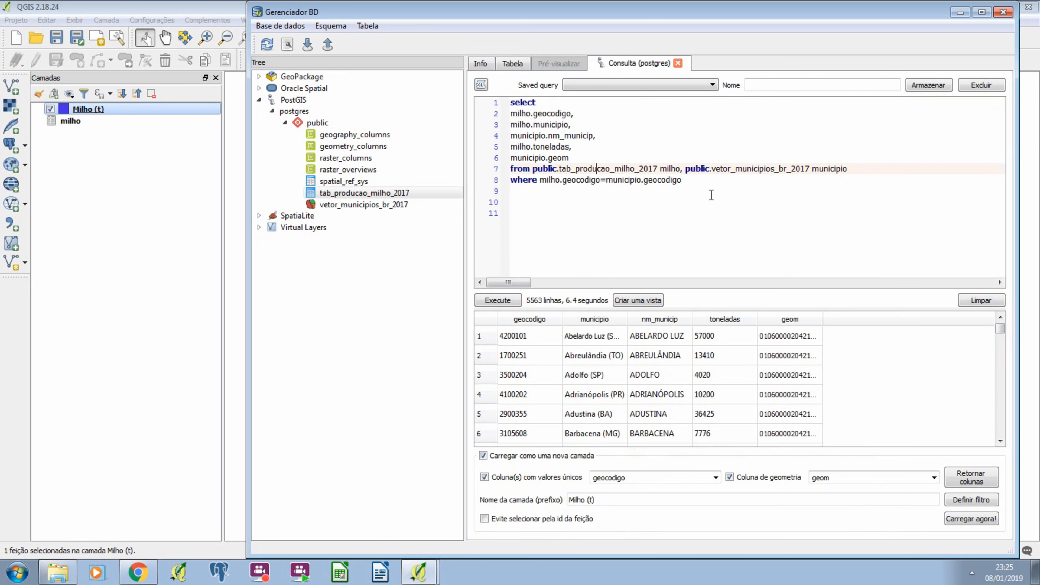
left_click_drag(712, 193, 504, 95)
key("ctrl+c")
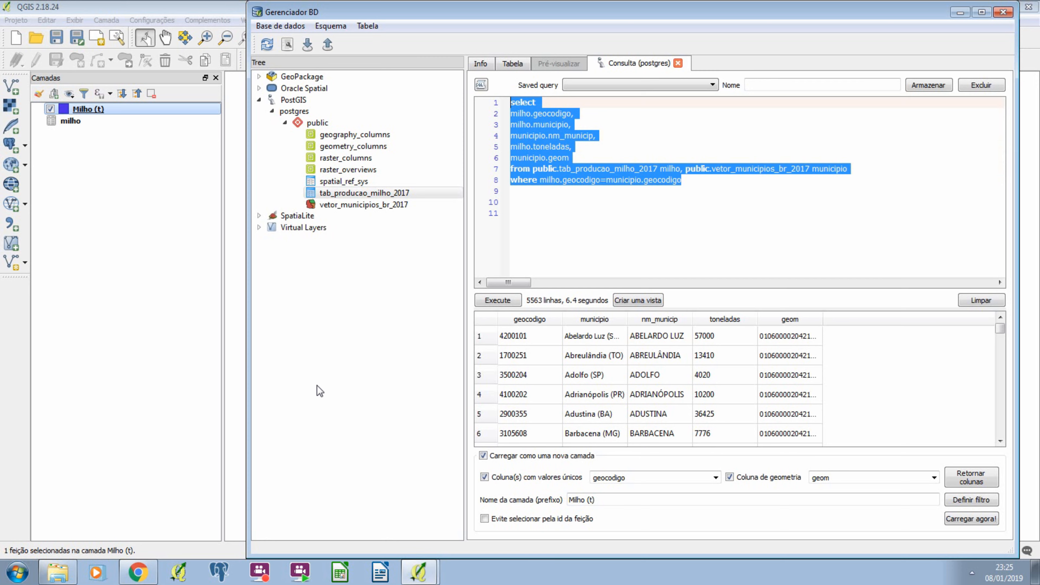
Switch to the Atividades - Vídeos document in Google Docs and add the line "Consulta SQL - Vídeo 3" below the last PDF link
key("alt+Tab")
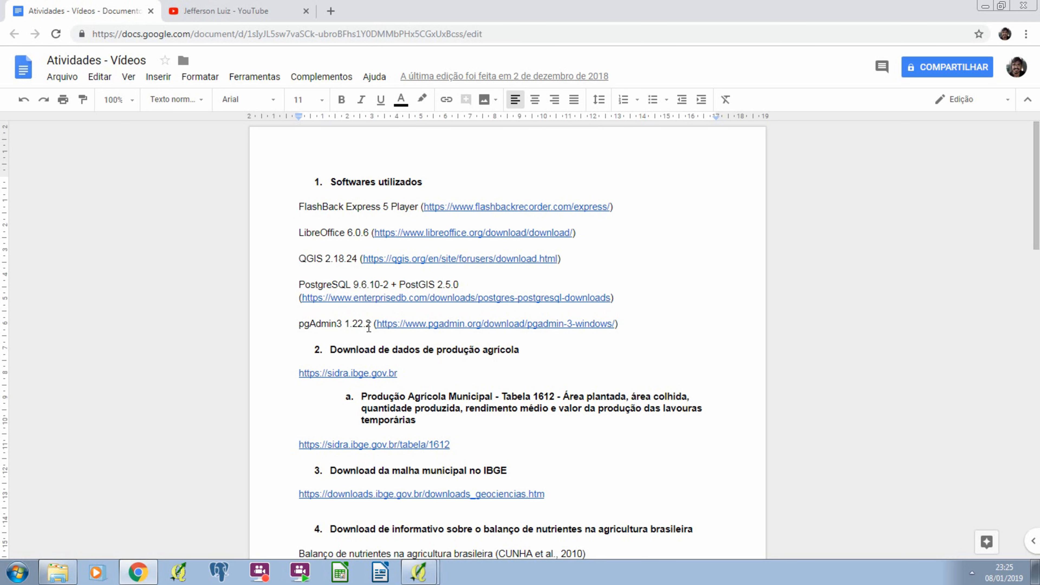
scroll(497, 378, "down", 2)
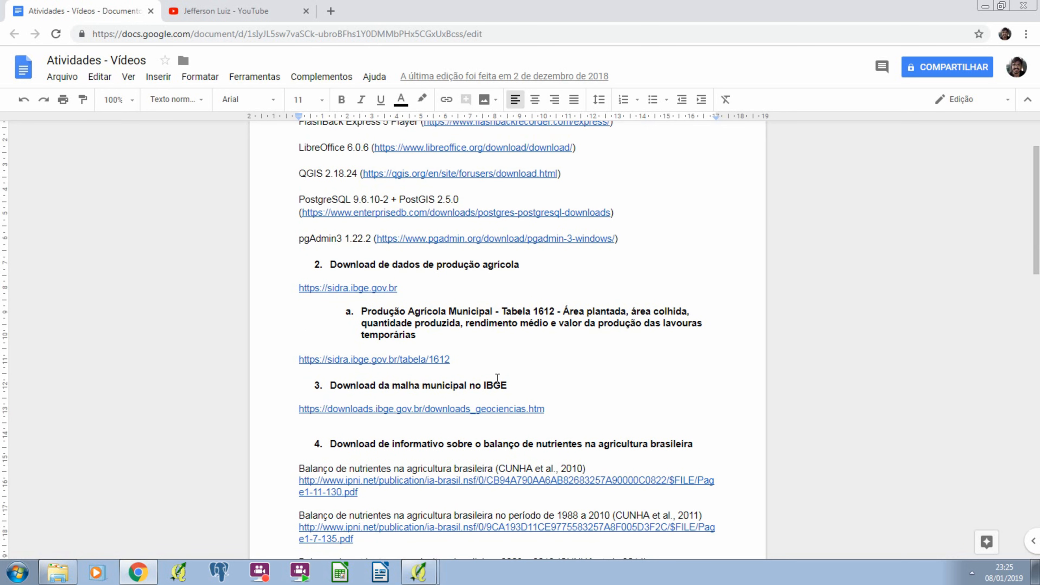
scroll(497, 378, "down", 12)
scroll(441, 299, "up", 8)
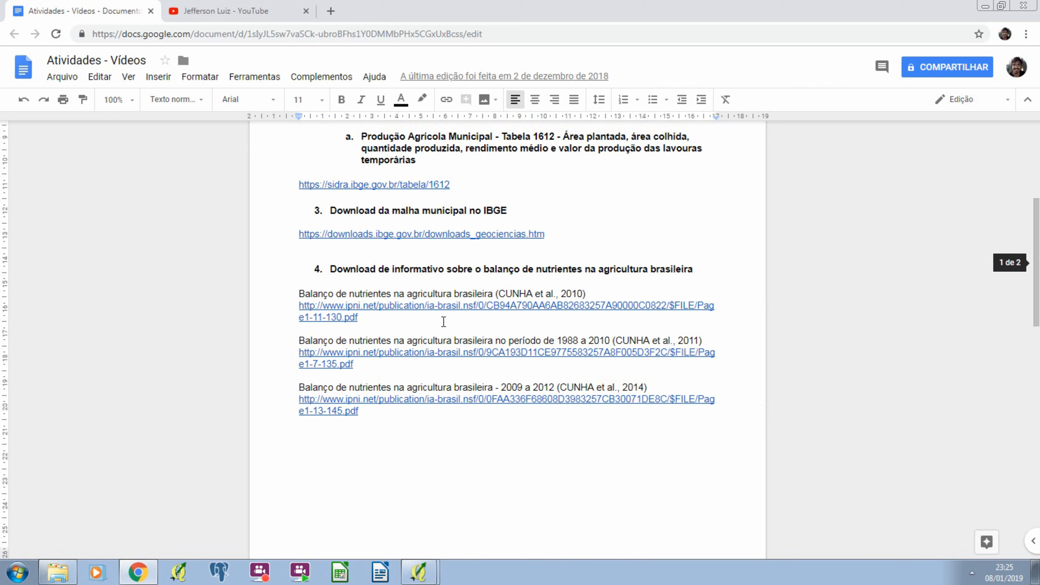
left_click(406, 414)
key("Return")
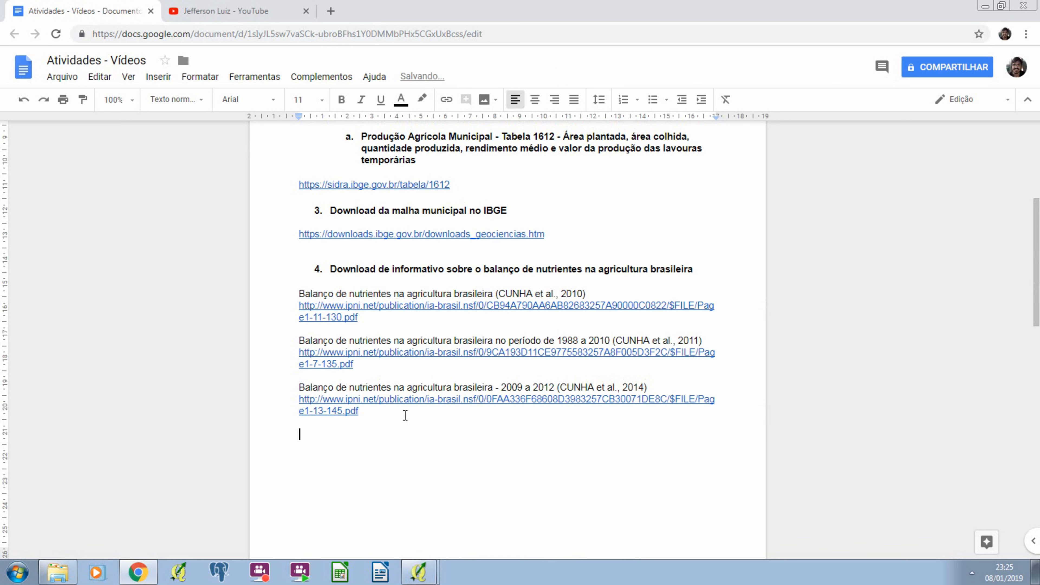
type("Consulta SQL - V")
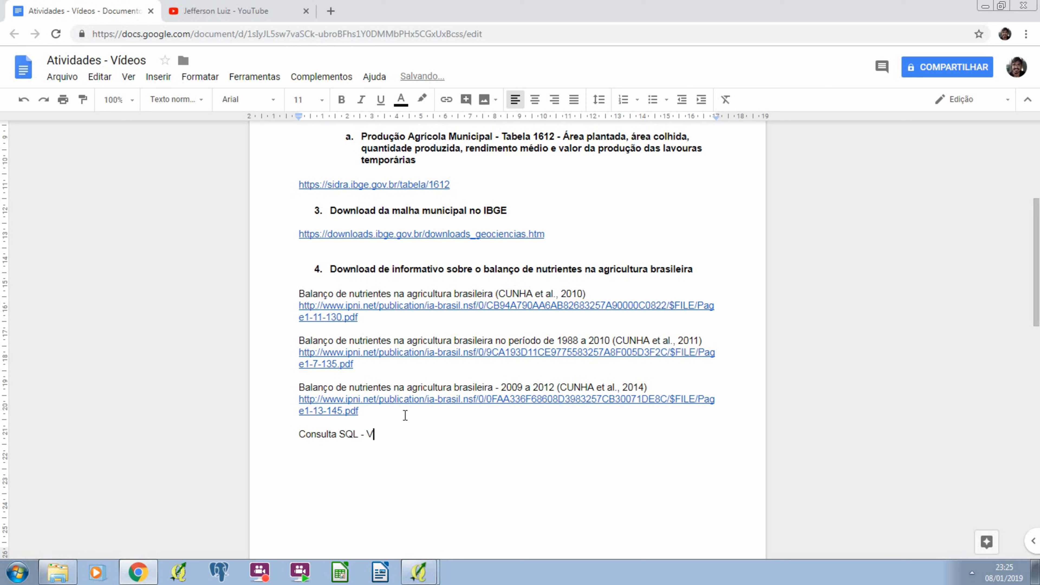
type("ídeo 3")
Paste the copied SQL query under the "Consulta SQL - Vídeo 3" line, separated from it by a blank line
key("Return")
key("BackSpace")
key("ctrl+v")
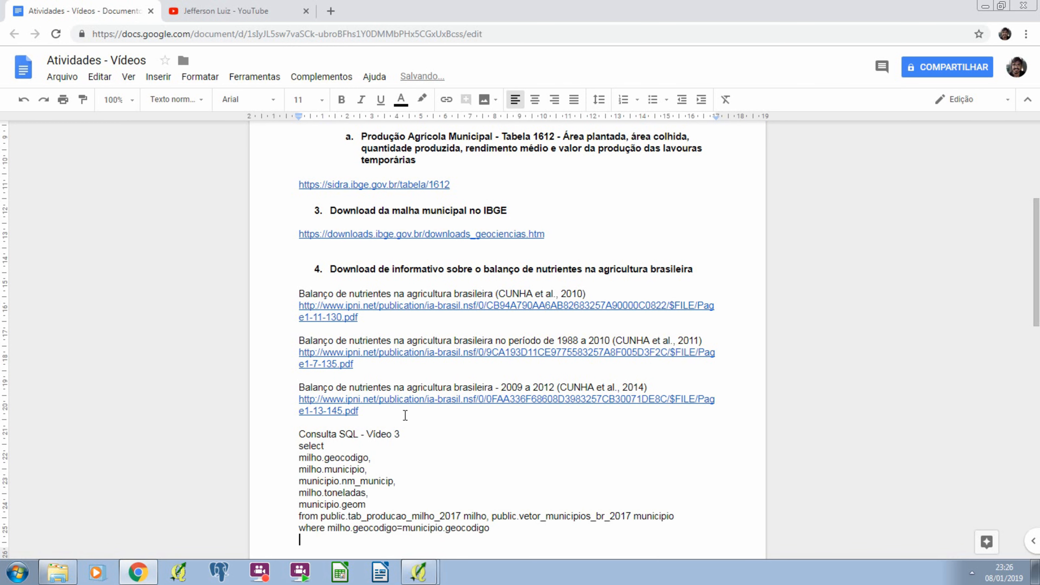
left_click(420, 431)
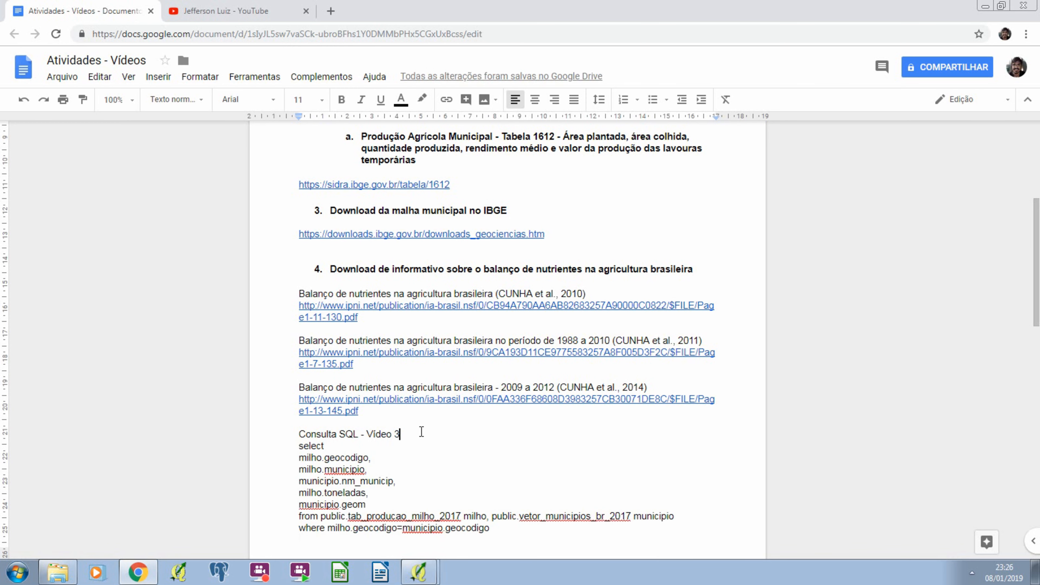
key("Return")
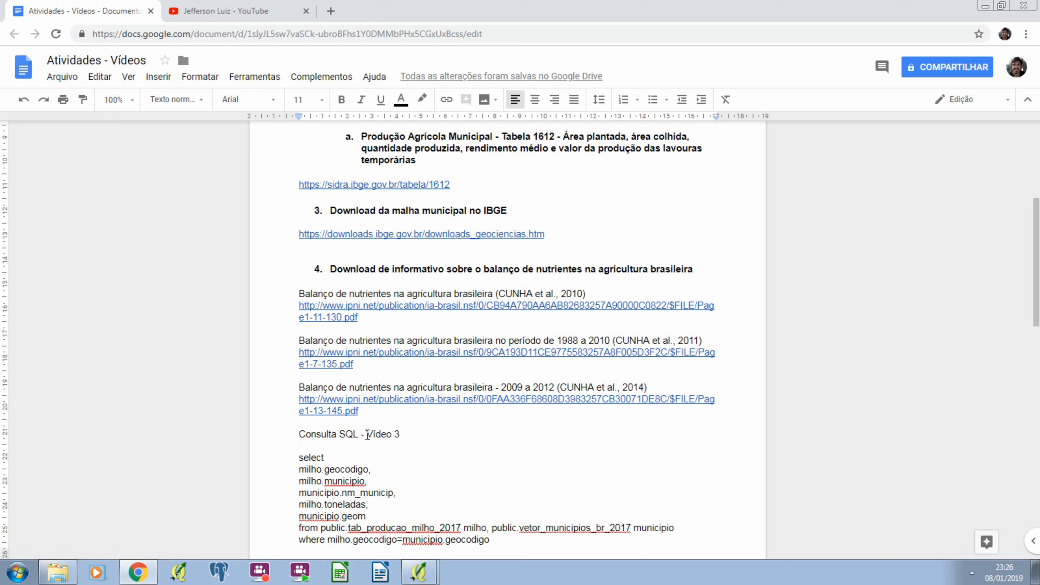
Make the "Consulta SQL - Vídeo 3" line bold and return to the QGIS database manager
triple_click(368, 434)
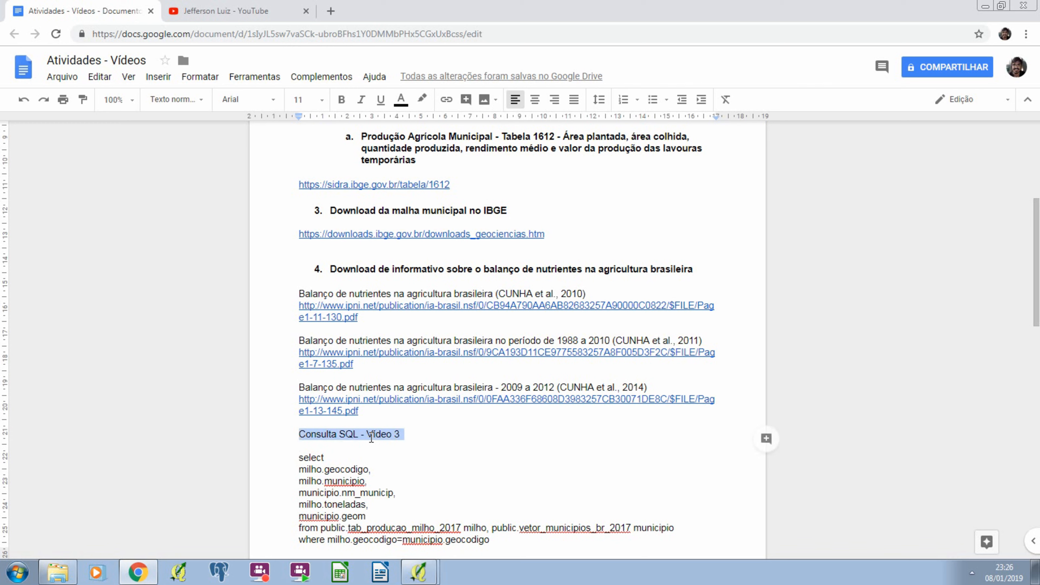
key("ctrl+b")
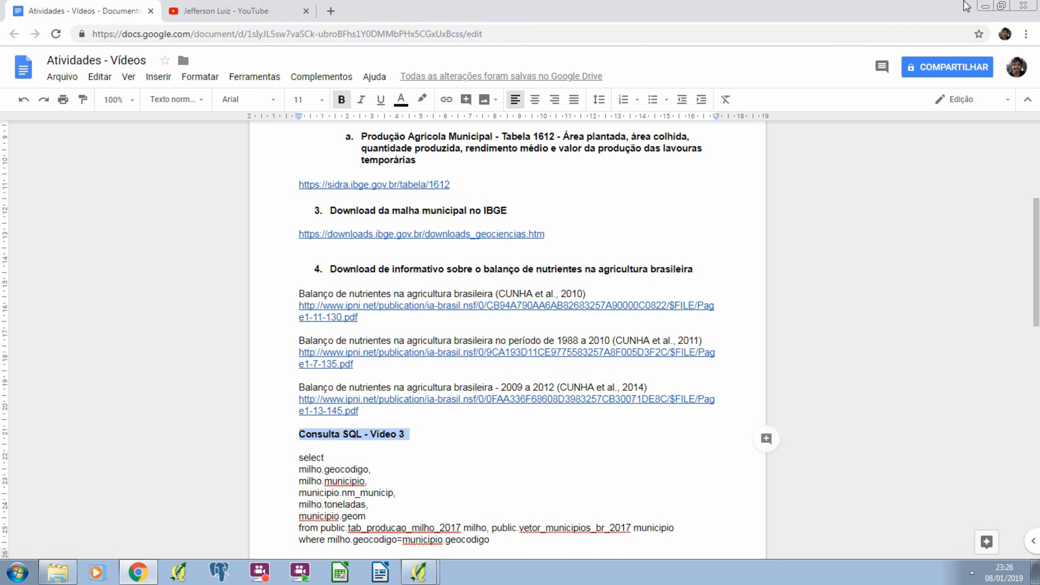
left_click(985, 6)
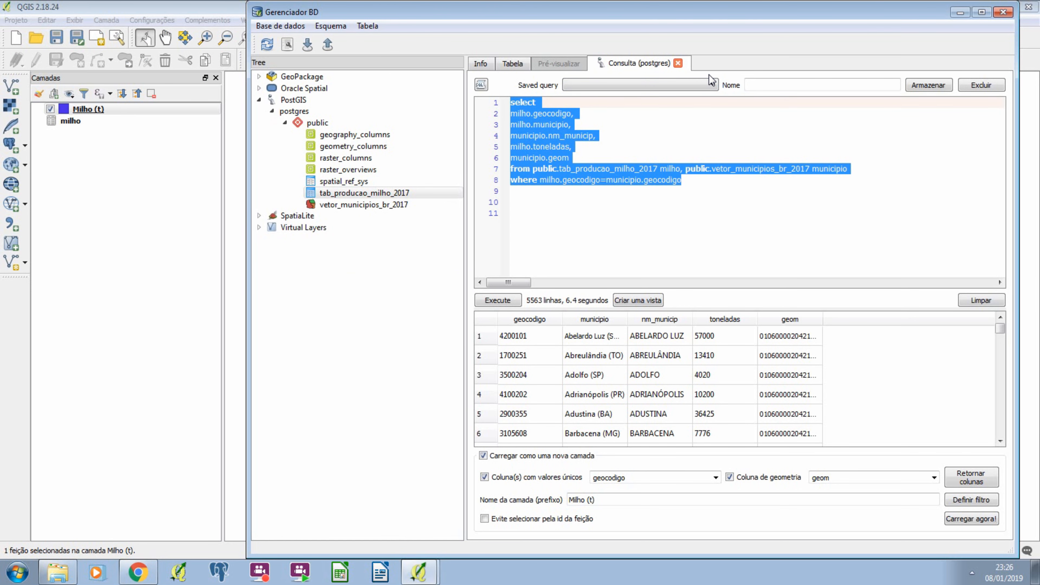